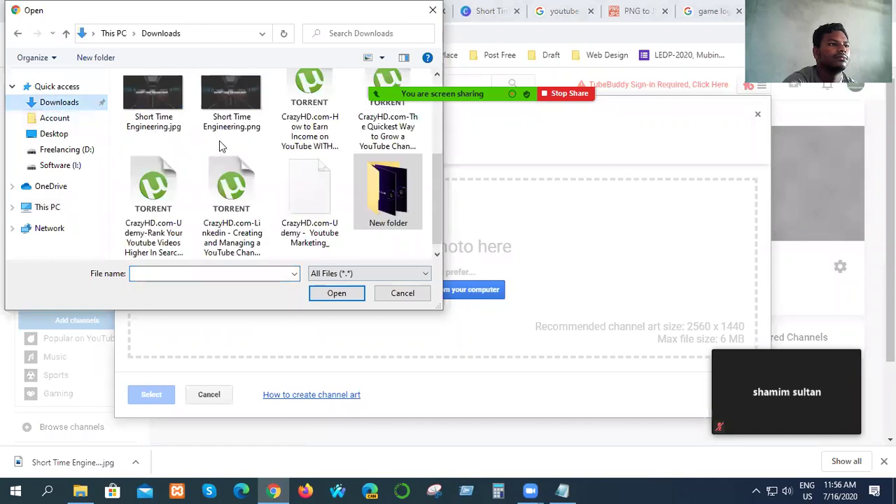
- Upload Short Time Engineering (1).jpg from Downloads as channel art and extend the crop region to the whole image
scroll(226, 230, "down", 2)
scroll(371, 209, "up", 5)
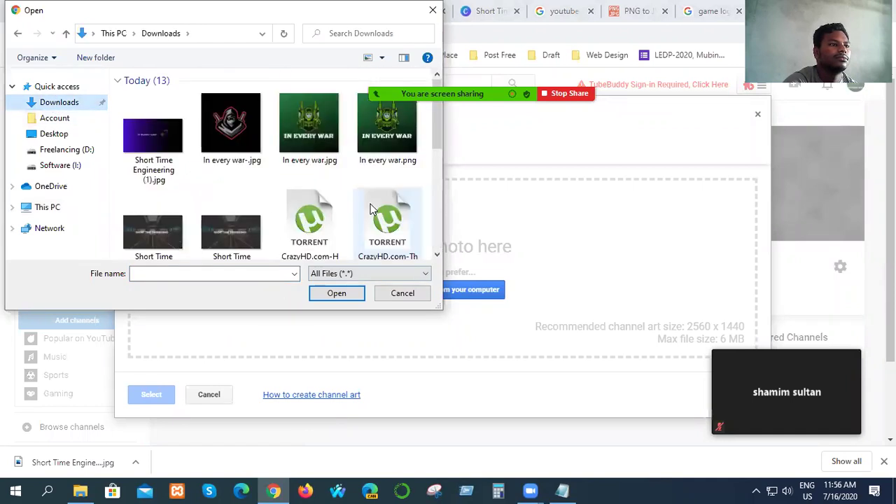
left_click(162, 153)
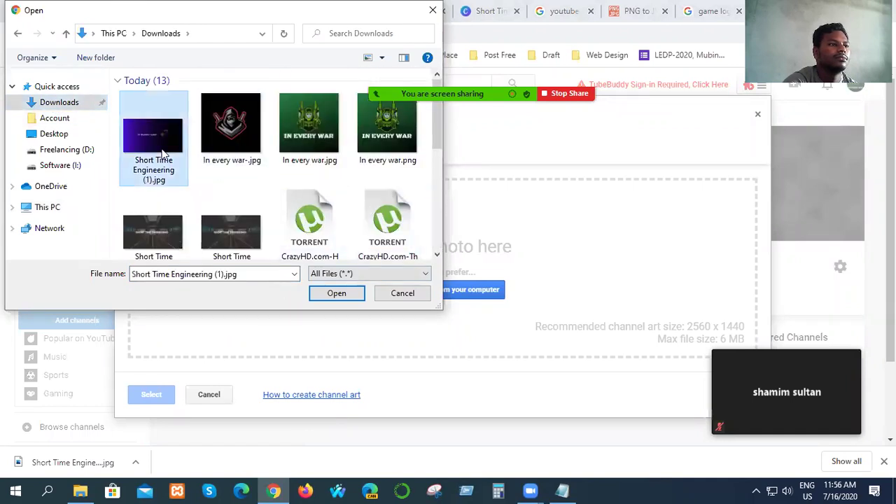
left_click(343, 295)
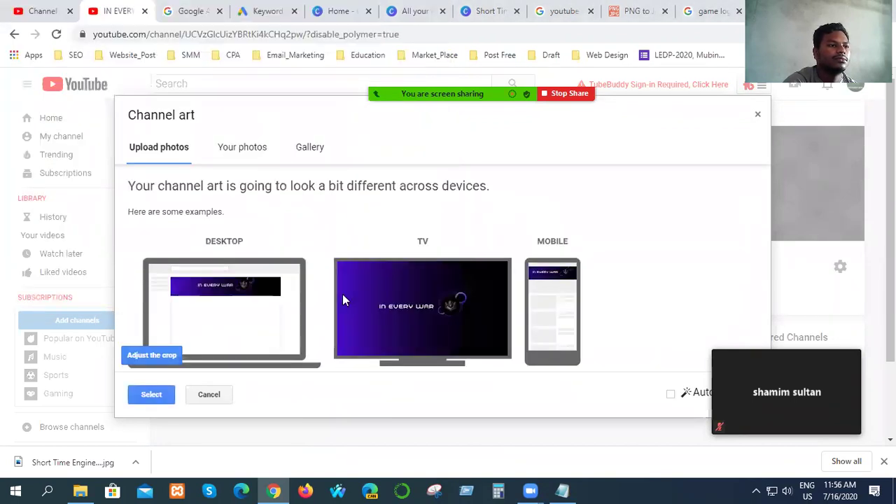
left_click(165, 356)
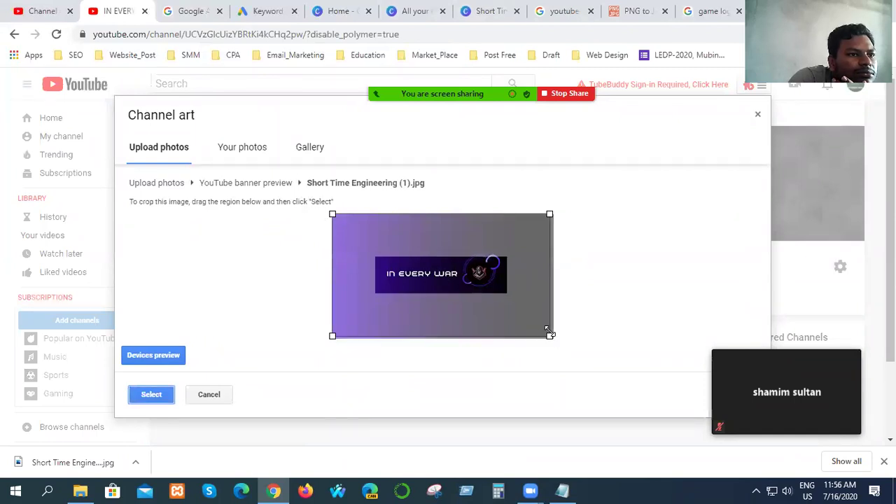
left_click_drag(550, 333, 576, 352)
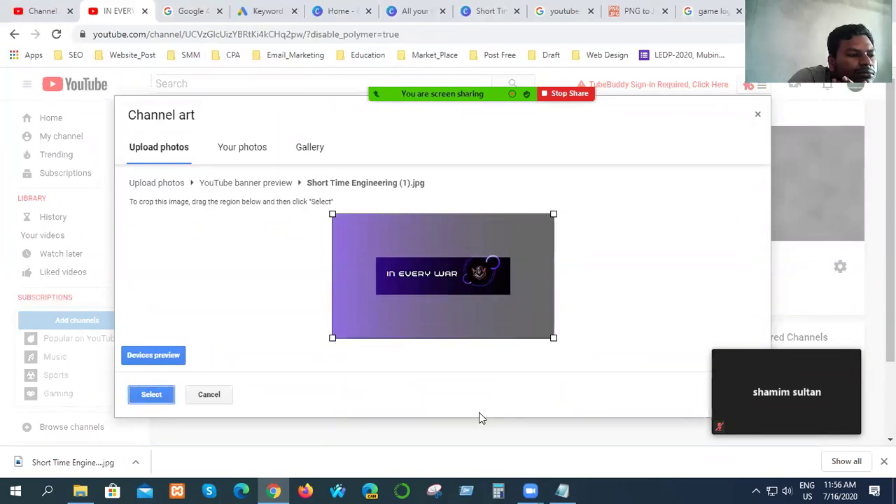
- Switch to the Canva banner design, dismiss the Pro offer, and lower the circle graphic and mask logo to the banner's vertical centre
left_click(484, 11)
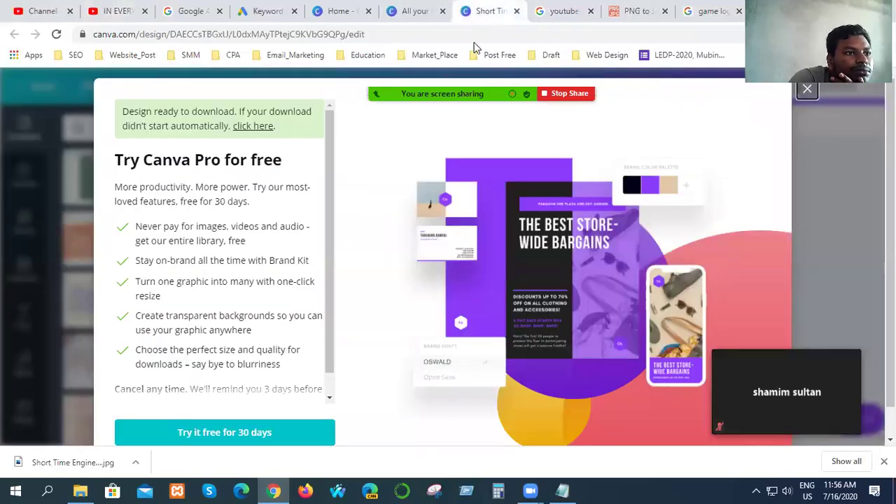
left_click(806, 89)
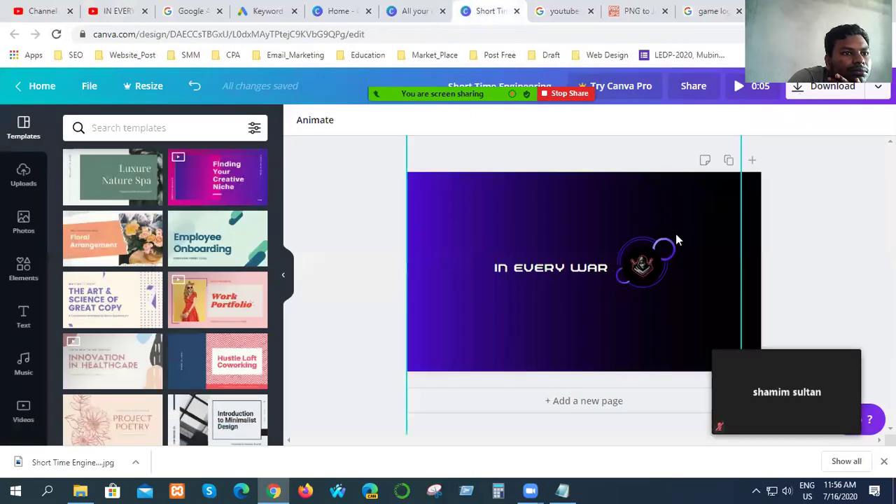
left_click(648, 242)
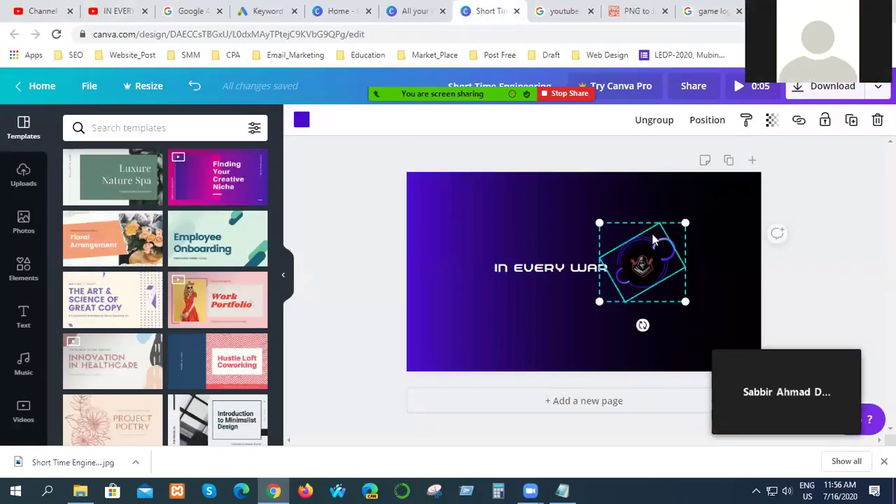
left_click_drag(652, 244, 651, 241)
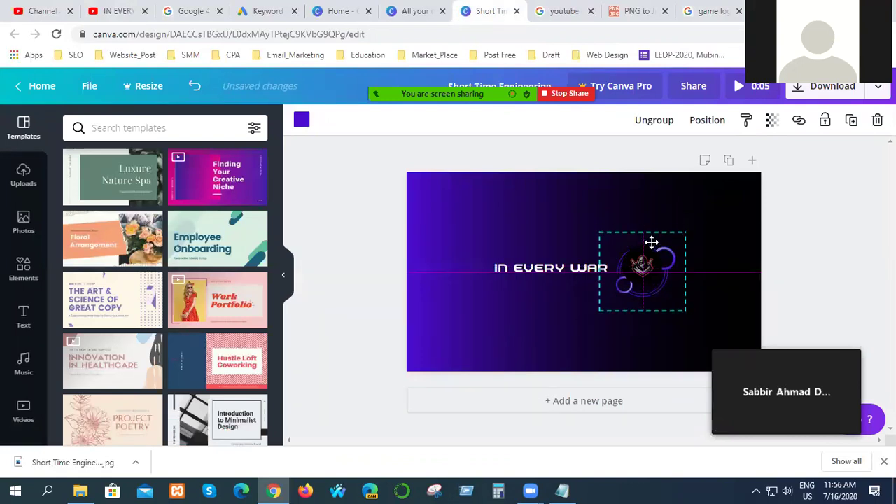
left_click(648, 265)
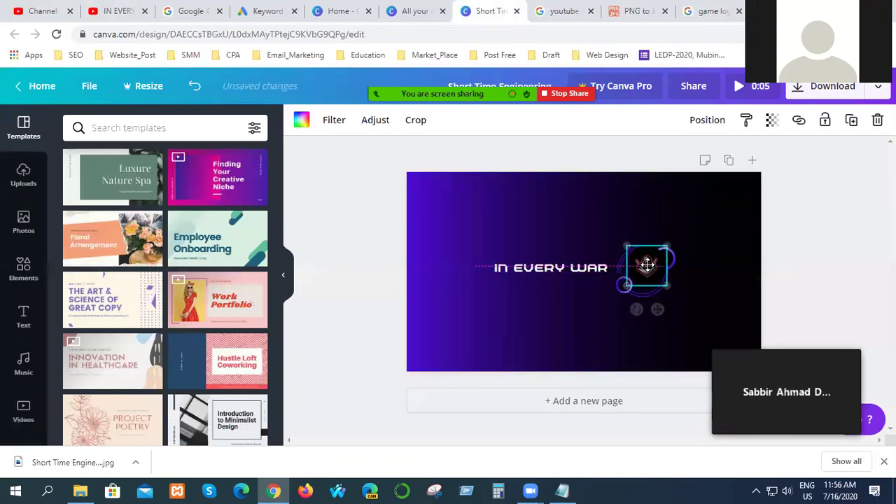
left_click_drag(647, 267, 643, 268)
left_click(703, 250)
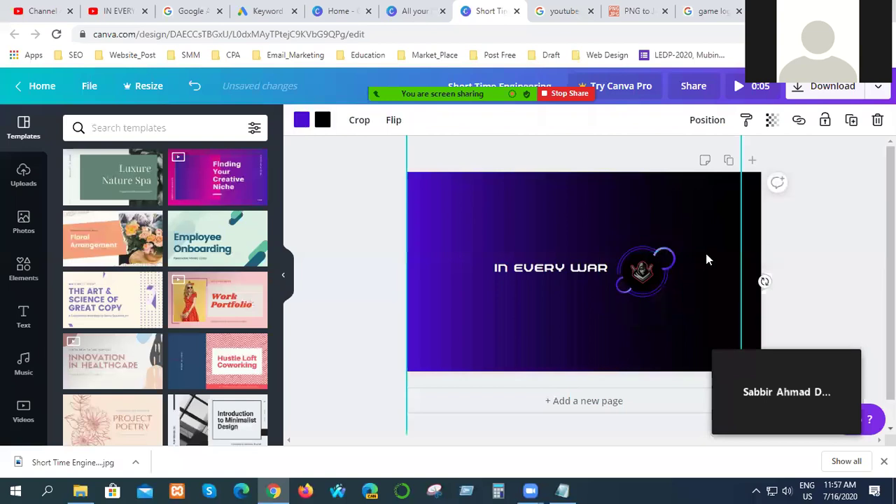
- Move the IN EVERY WAR text slightly down so it lines up vertically with the logo
left_click(553, 272)
left_click(580, 263)
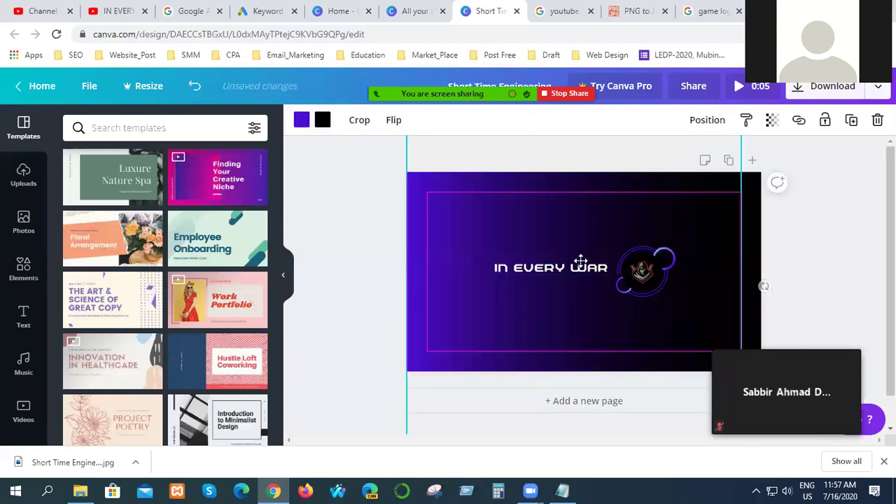
left_click(579, 266)
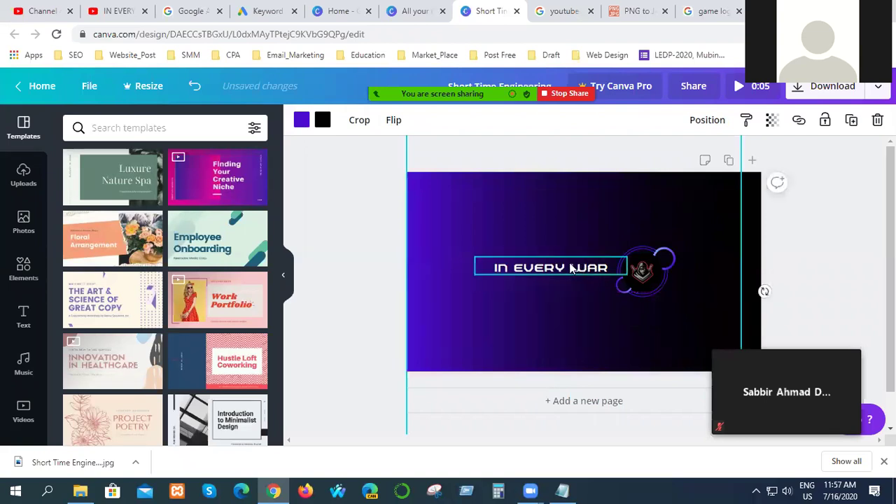
left_click(575, 263)
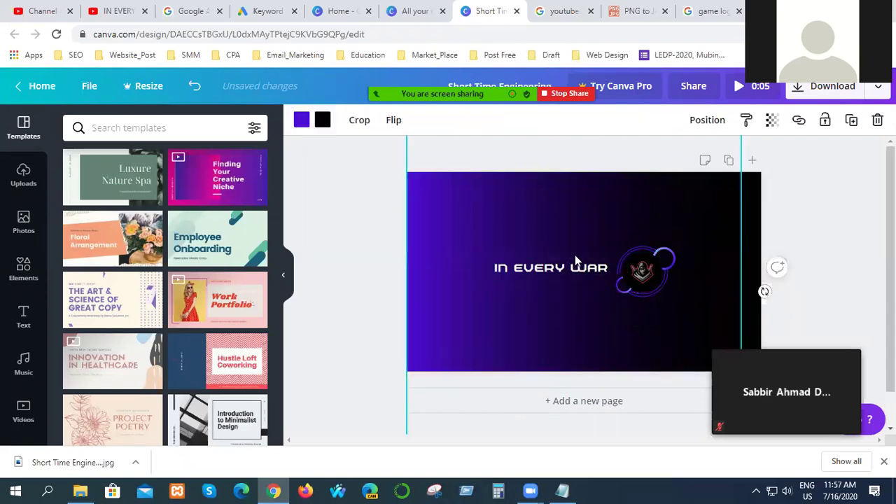
left_click(526, 273)
left_click_drag(527, 275, 527, 279)
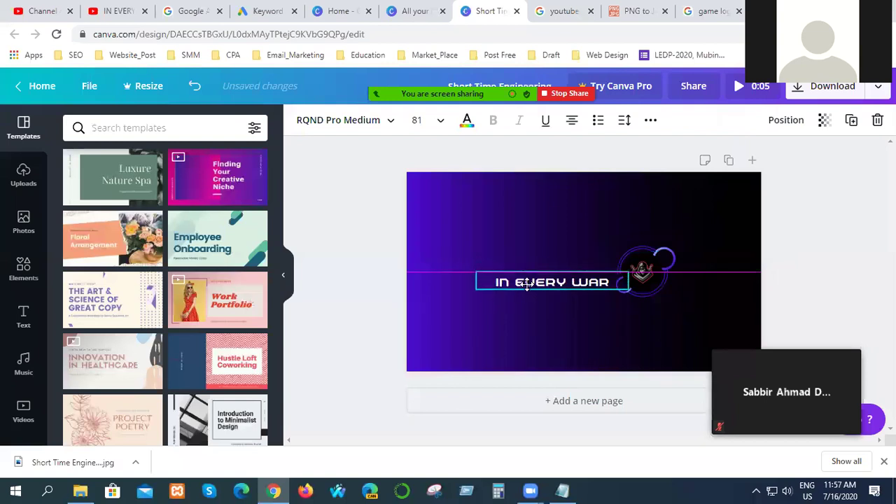
left_click(512, 323)
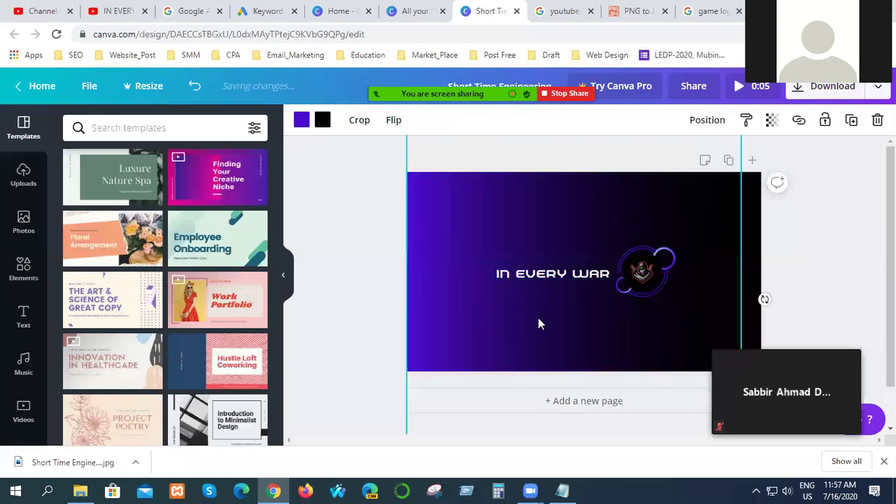
- Download the banner design as a JPG file
left_click(833, 94)
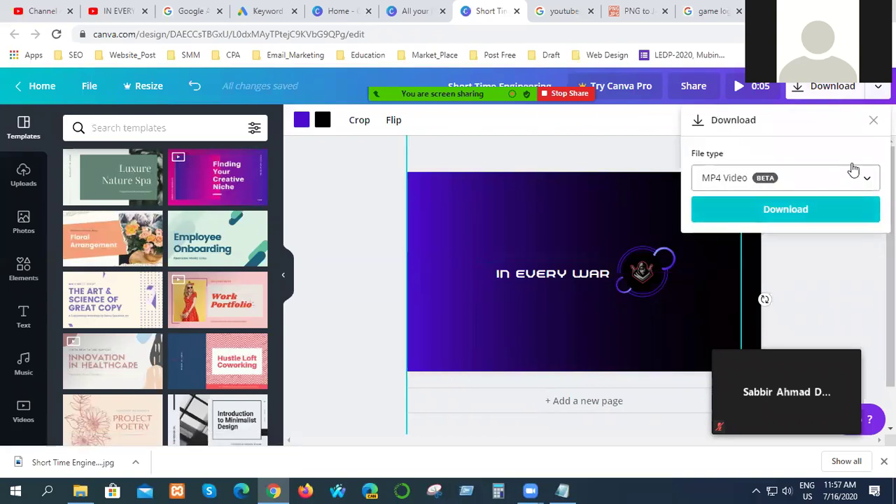
left_click(832, 181)
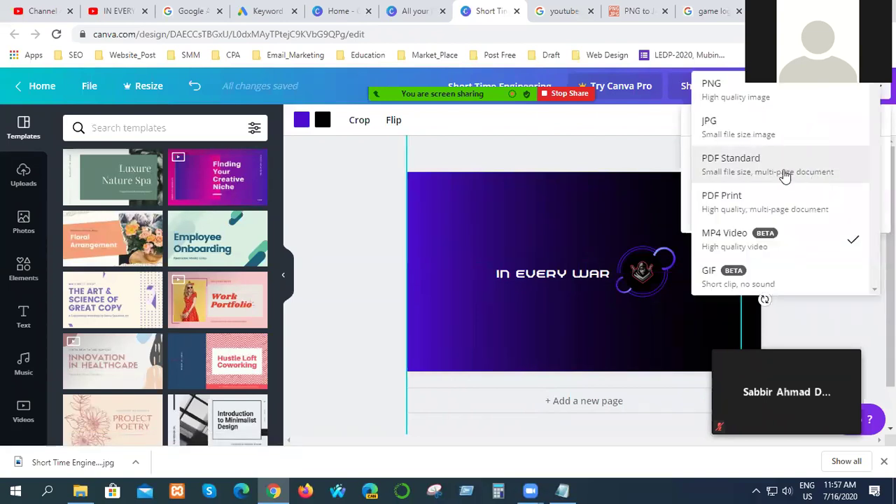
left_click(746, 127)
left_click(768, 304)
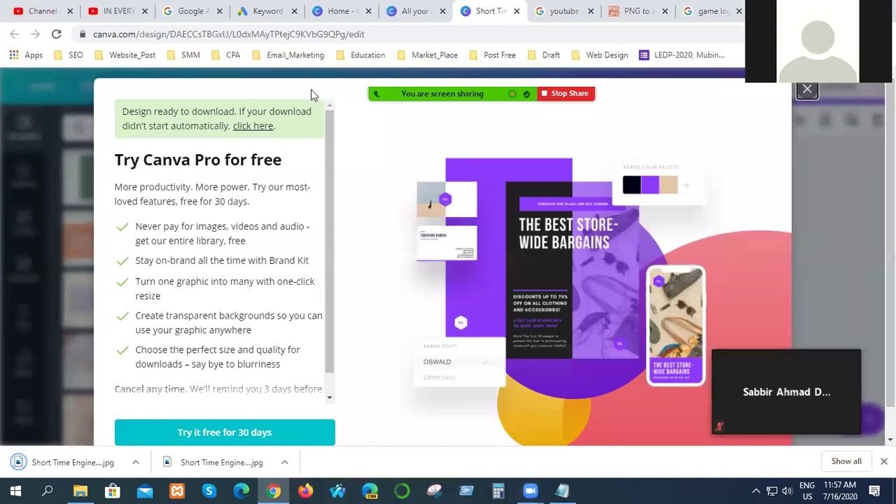
- On YouTube, discard the current channel art upload and check the crop of Short Time Engineering (2).jpg instead, without applying it
left_click(114, 10)
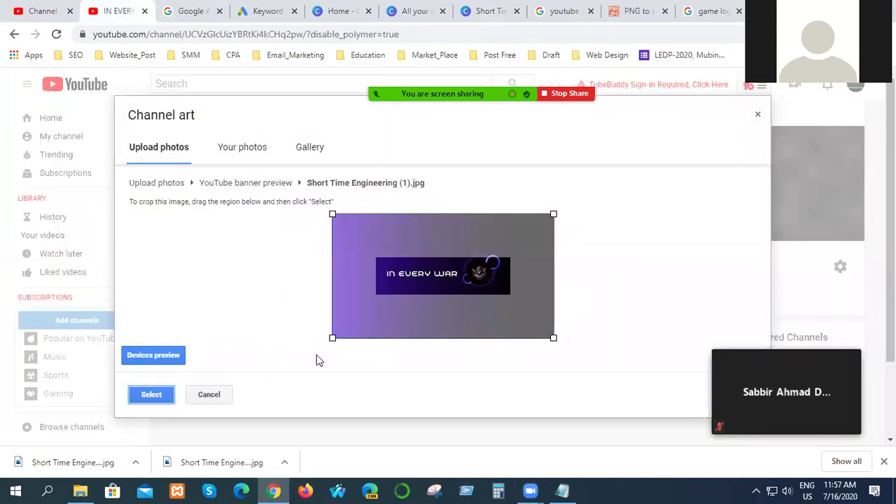
left_click(221, 399)
left_click(515, 209)
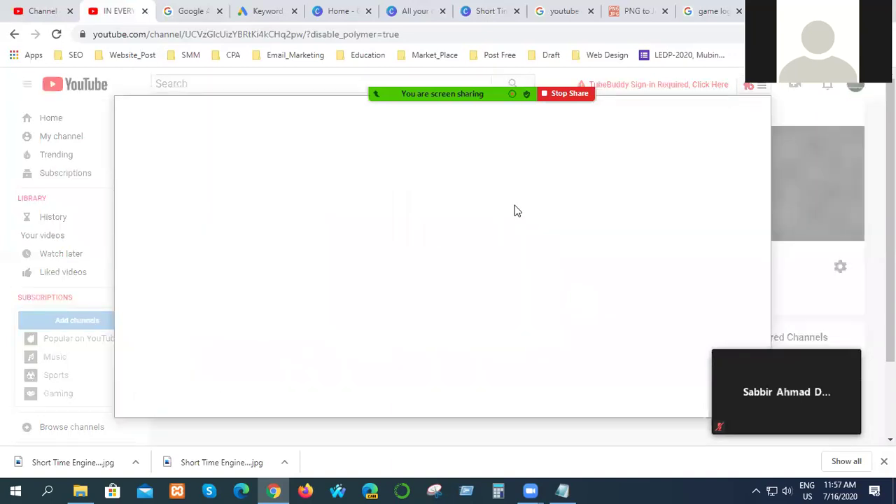
left_click(441, 291)
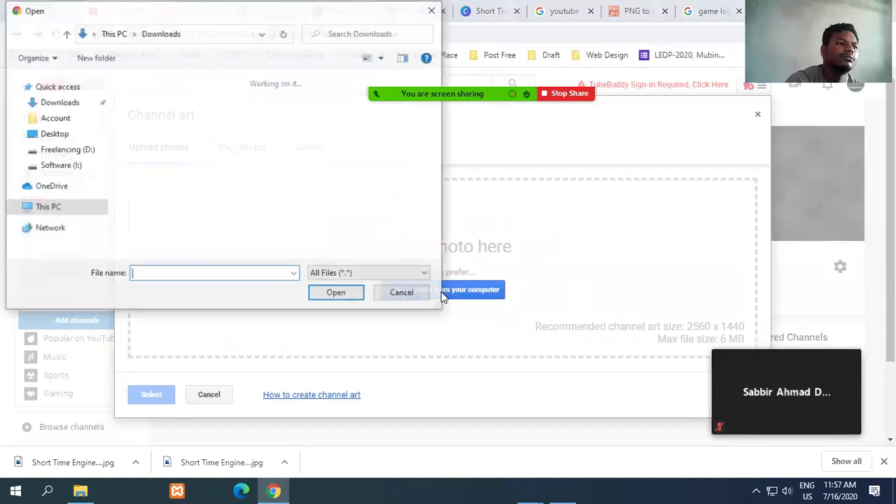
left_click(188, 164)
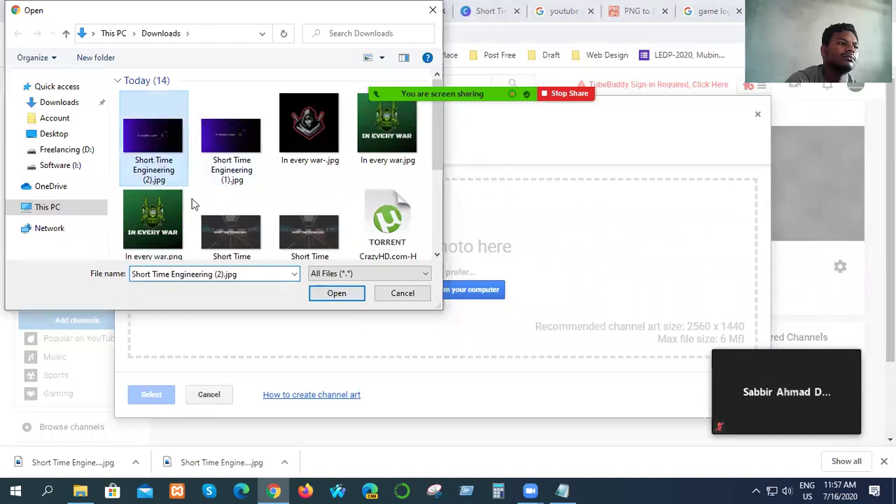
left_click(334, 297)
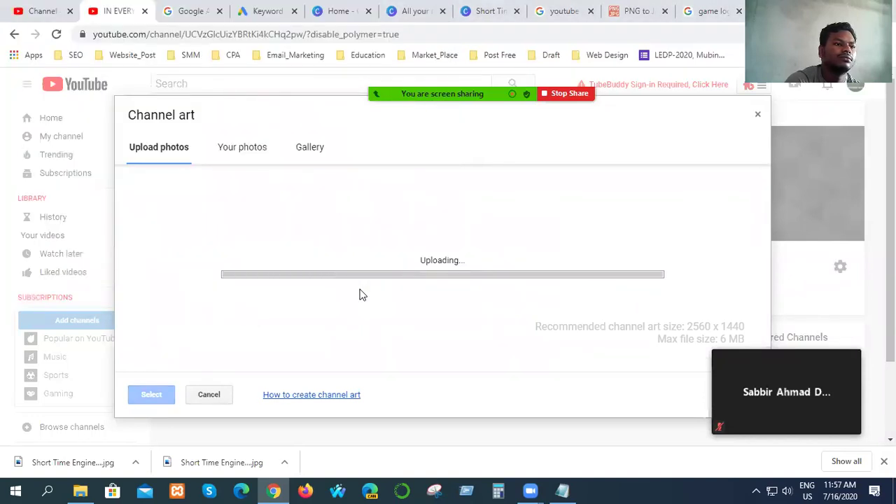
left_click(166, 358)
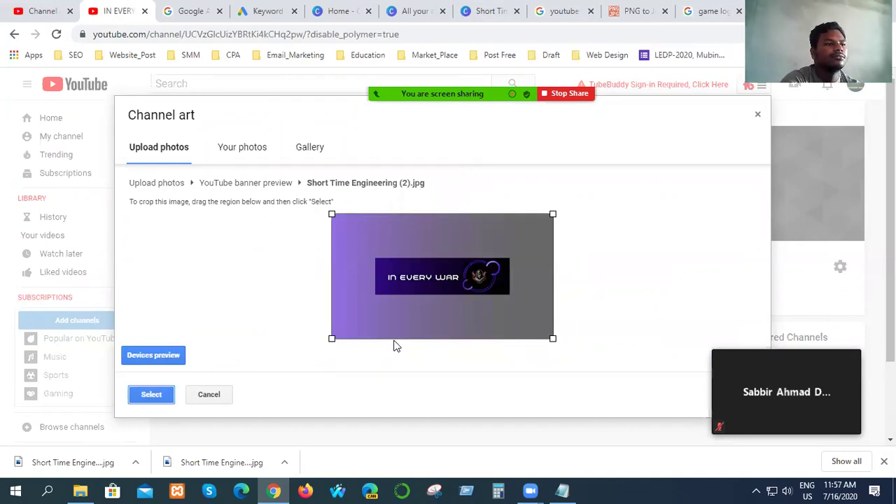
left_click(757, 115)
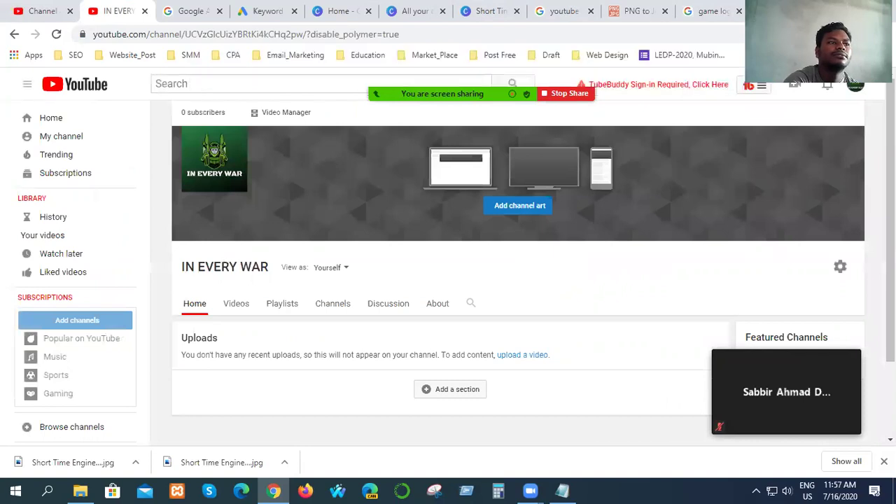
- Switch to File Explorer, move Short Time Engineering (2).jpg from Downloads into New folder, and open that folder
key("alt+Tab")
left_click(150, 145)
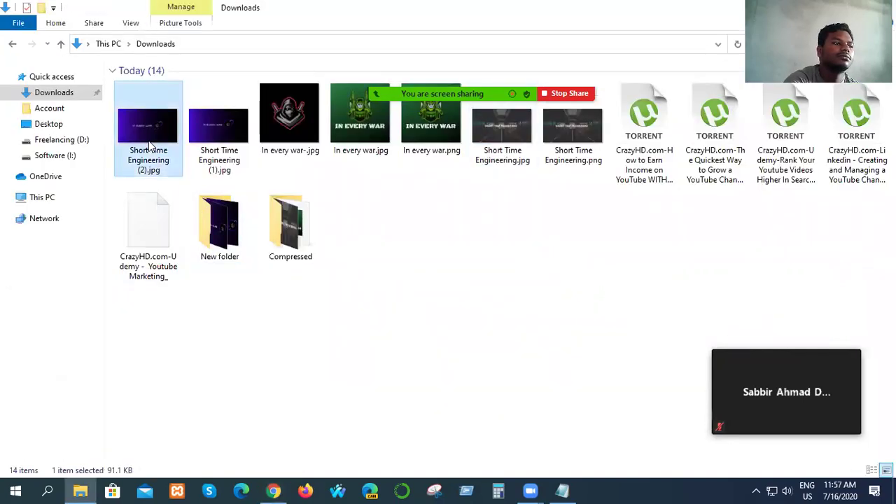
left_click_drag(153, 150, 219, 235)
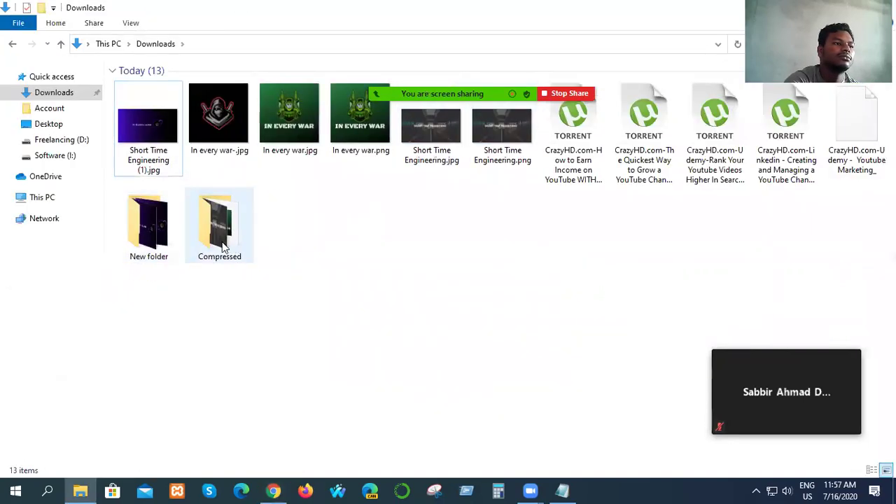
double_click(149, 241)
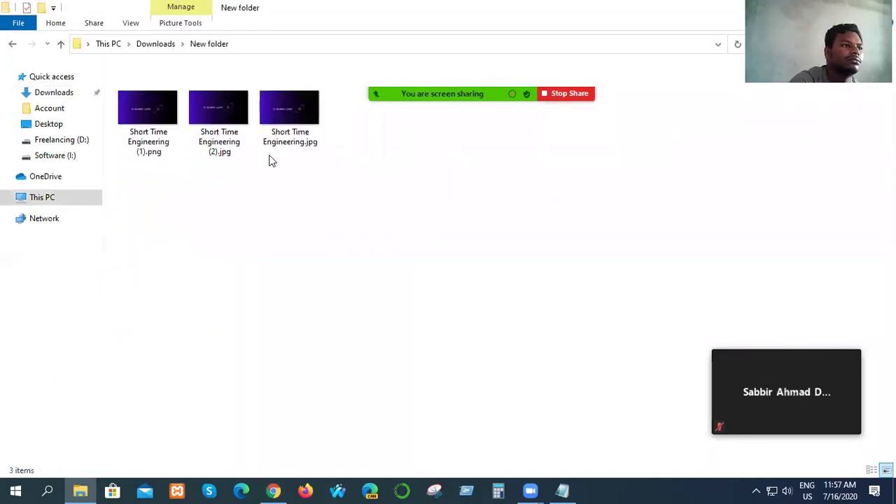
- Copy the base name of Short Time Engineering.jpg and rename the file as Short Time Engineering23.jpg
left_click(284, 138)
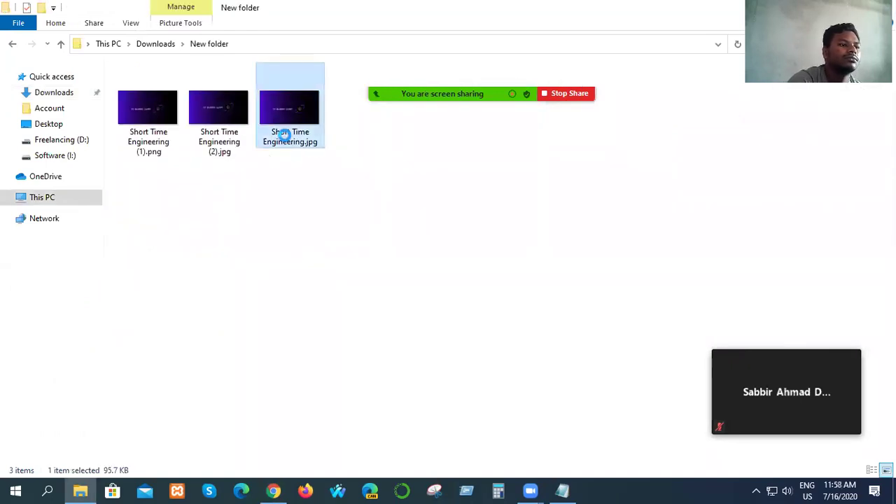
right_click(284, 138)
left_click(321, 448)
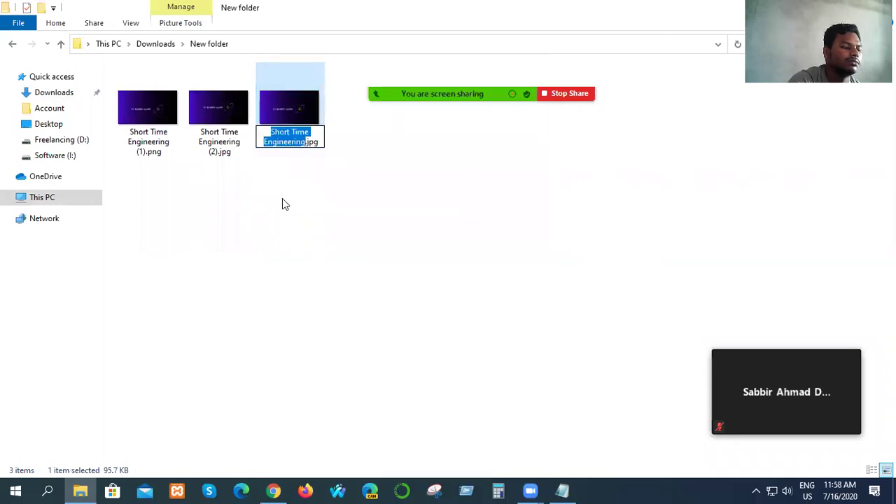
key("ctrl+c")
left_click(306, 143)
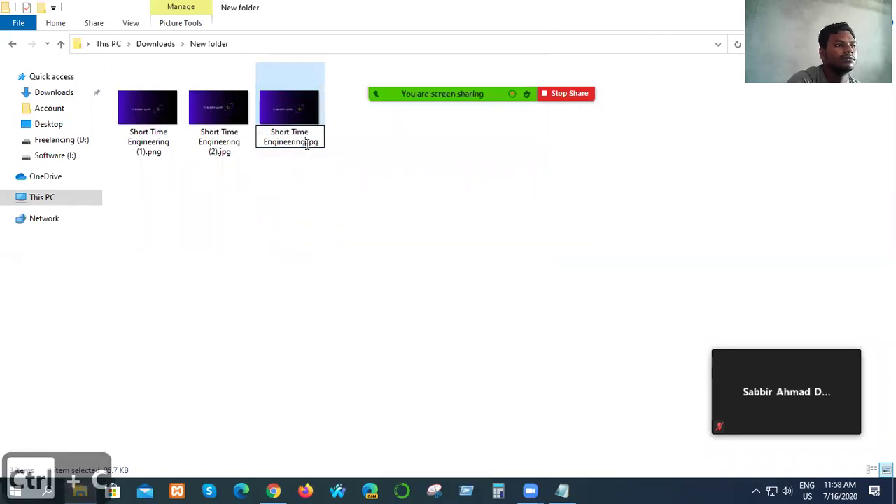
type("23")
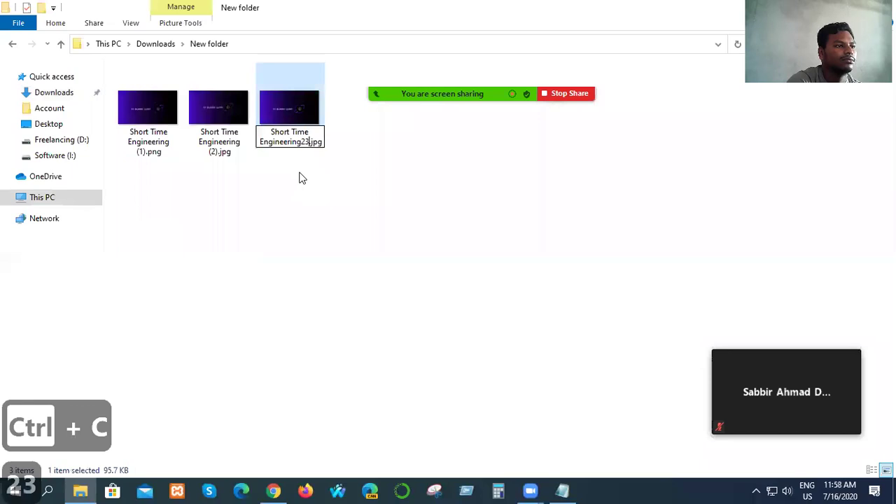
left_click(302, 178)
- Rename Short Time Engineering (1).png as Short Time Engineering.png using the copied base name
left_click(160, 105)
right_click(160, 105)
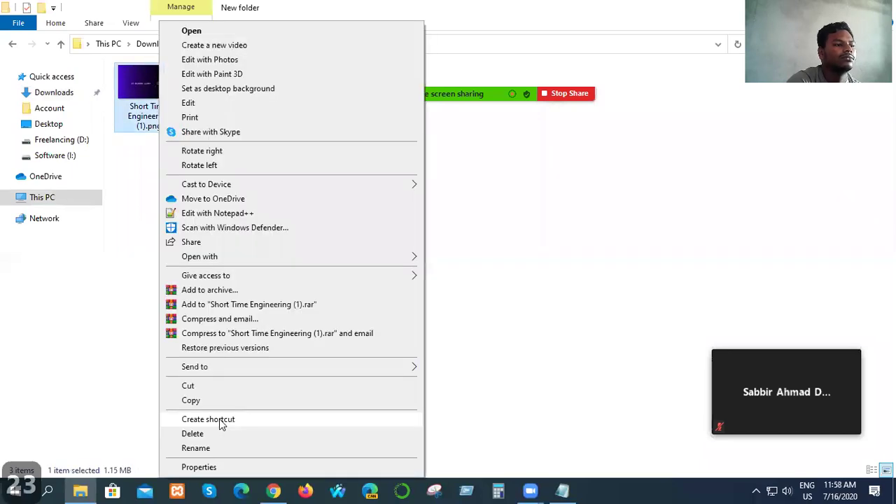
left_click(209, 450)
key("ctrl+v")
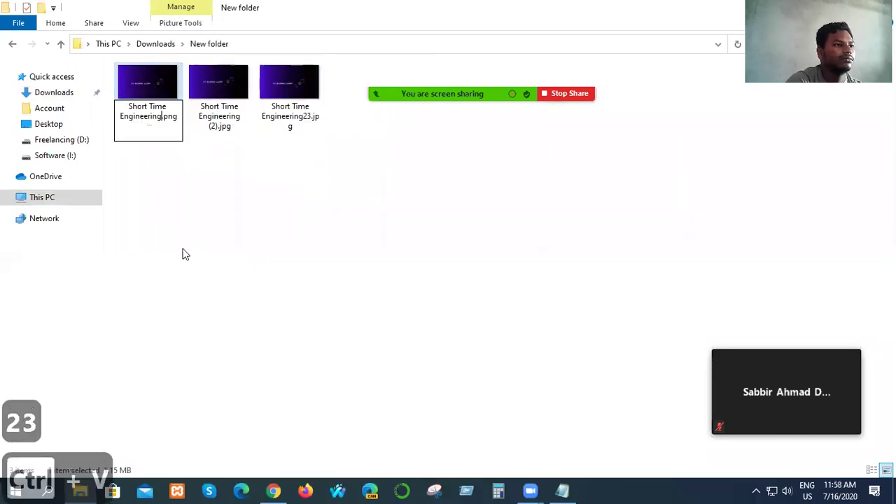
left_click(185, 254)
left_click(157, 103)
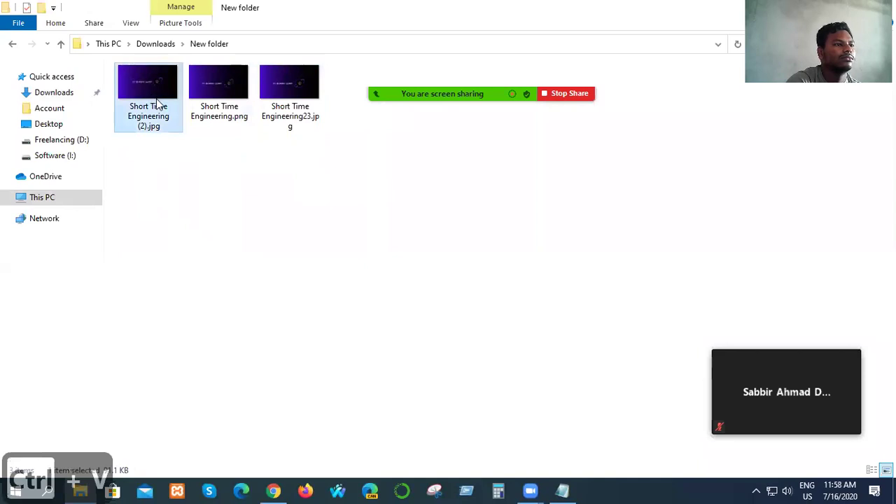
left_click(269, 109)
- Open the properties of Short Time Engineering.png and check its image dimensions and file details
left_click(225, 115)
right_click(225, 112)
left_click(252, 465)
left_click(341, 163)
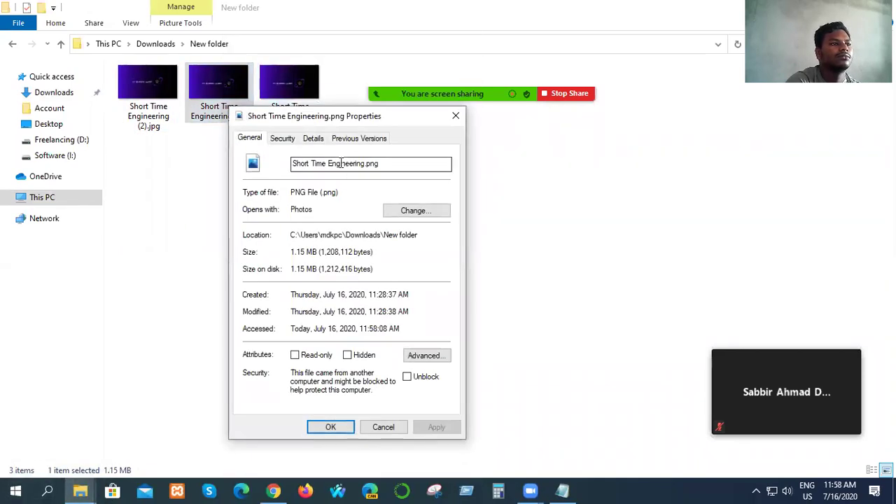
left_click(316, 139)
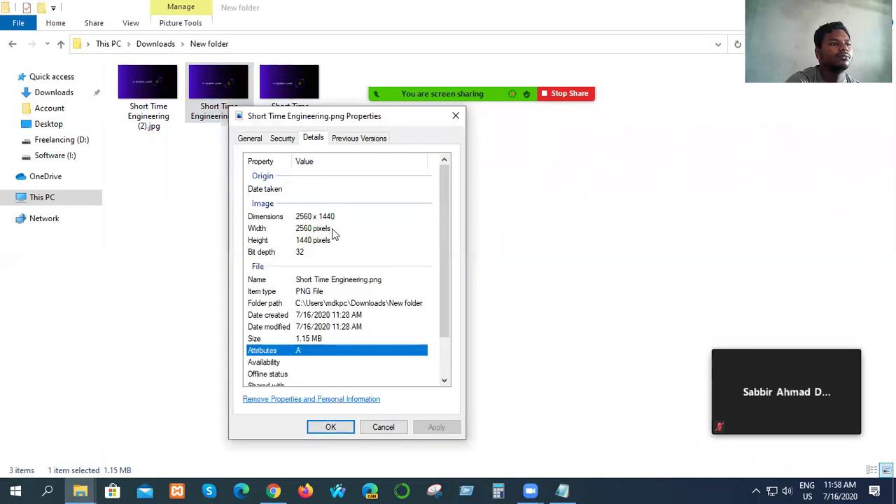
scroll(354, 302, "down", 2)
scroll(352, 292, "up", 2)
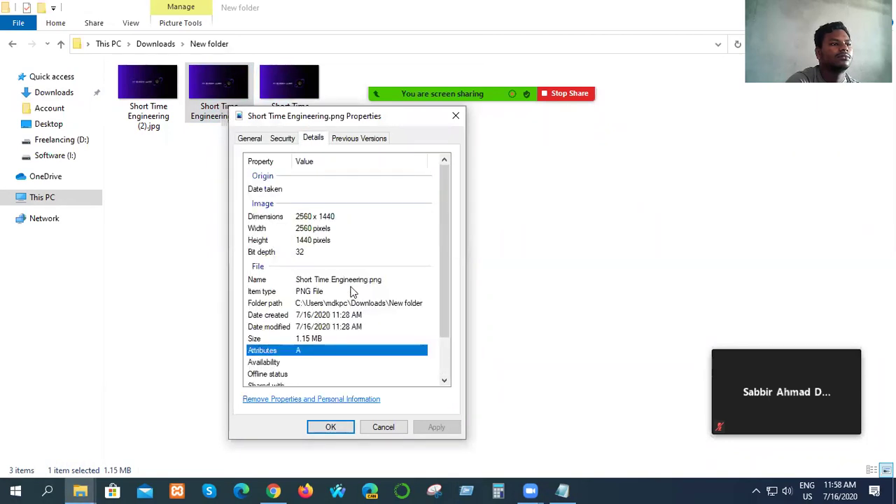
- Review the previous versions, security and general properties of Short Time Engineering.png, and return to its details
left_click(339, 188)
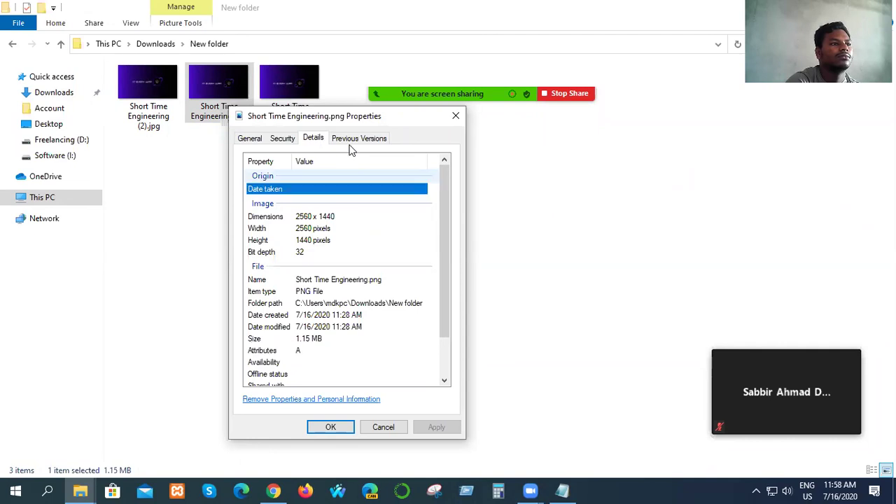
left_click(357, 140)
left_click(283, 139)
left_click(251, 139)
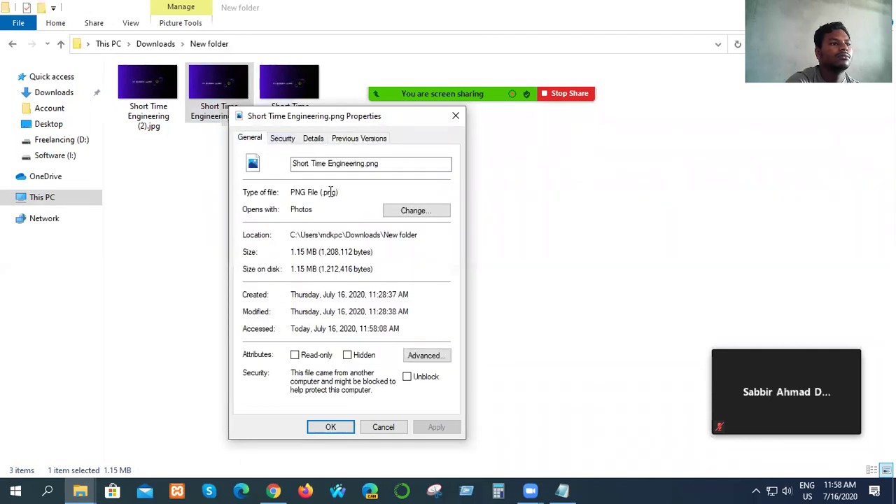
left_click(290, 139)
left_click(316, 139)
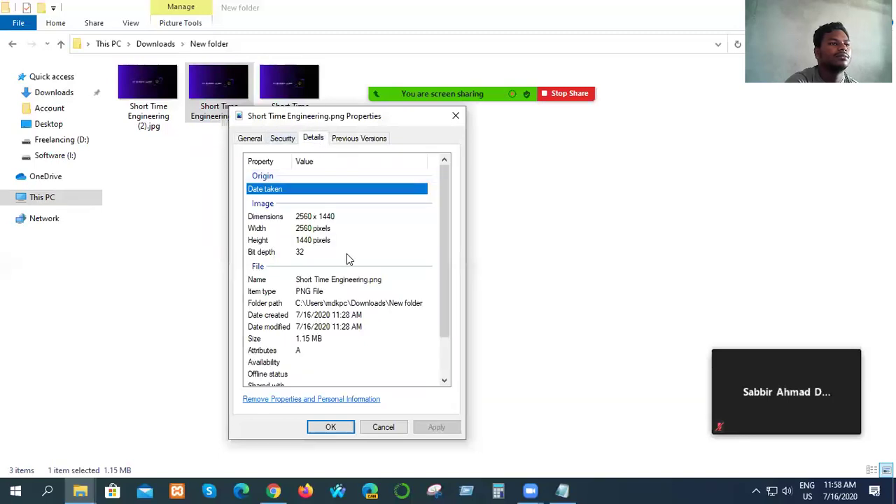
- Inspect the Date taken and Name details of Short Time Engineering.png and close its properties without changing anything
left_click(348, 192)
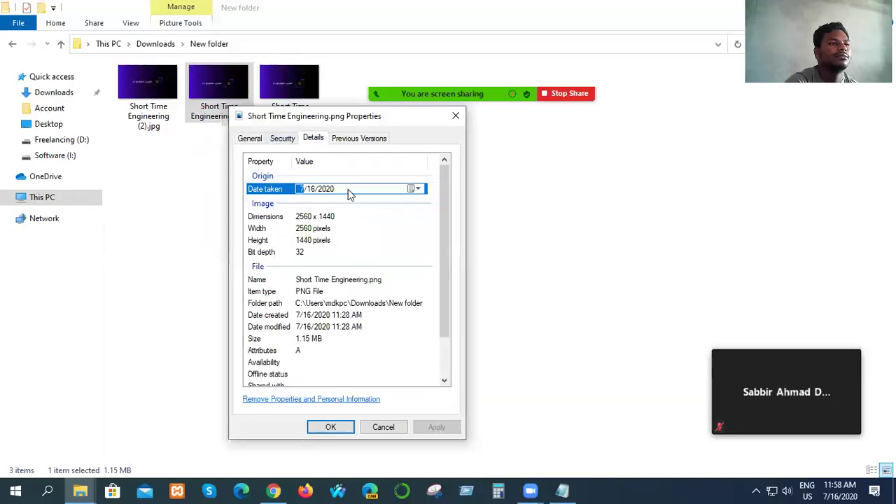
left_click(383, 240)
key("Down")
key("Down")
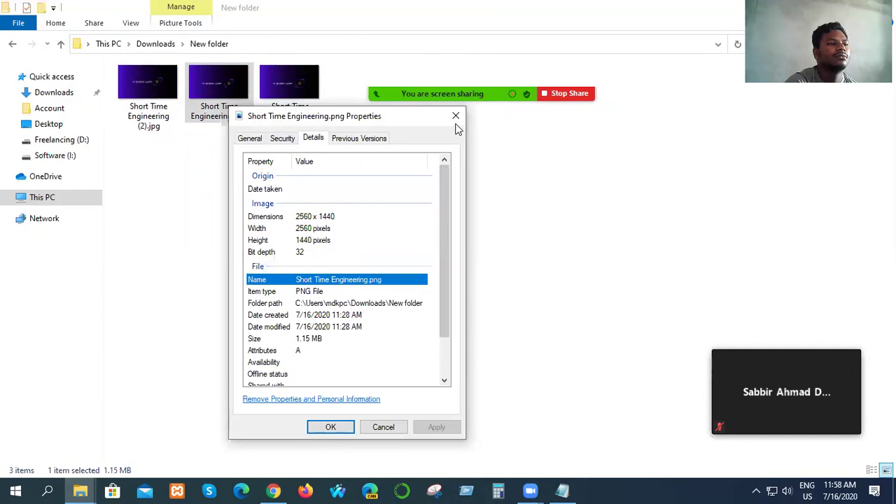
left_click(350, 428)
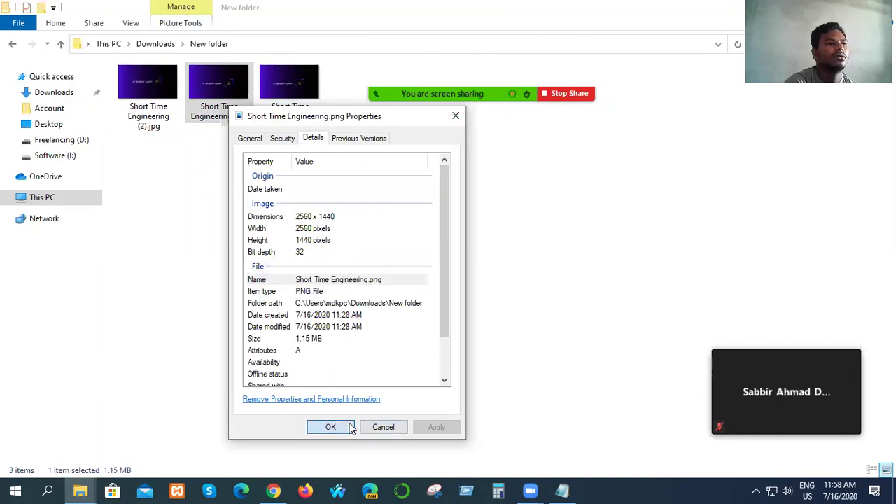
left_click(330, 427)
key("Left")
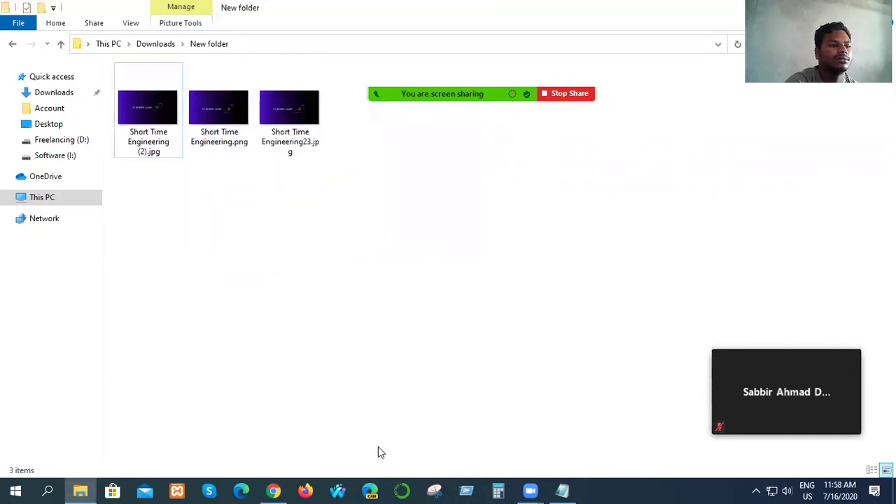
left_click(282, 488)
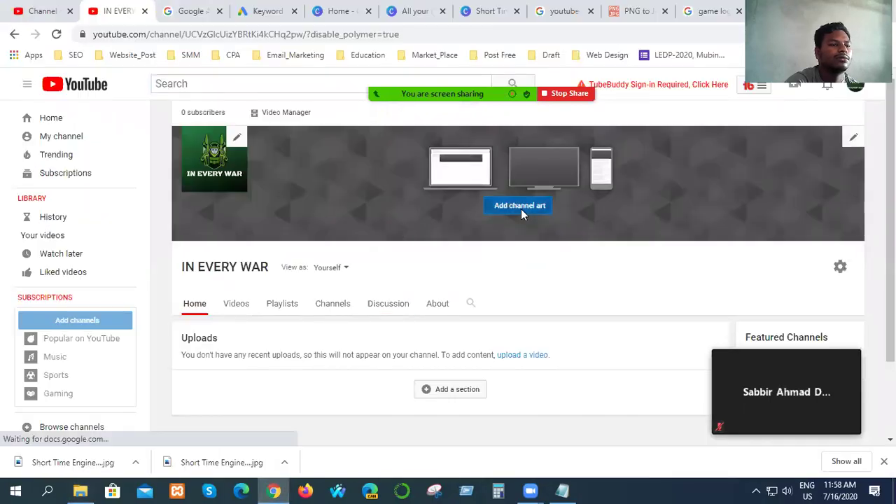
left_click(521, 209)
left_click(415, 290)
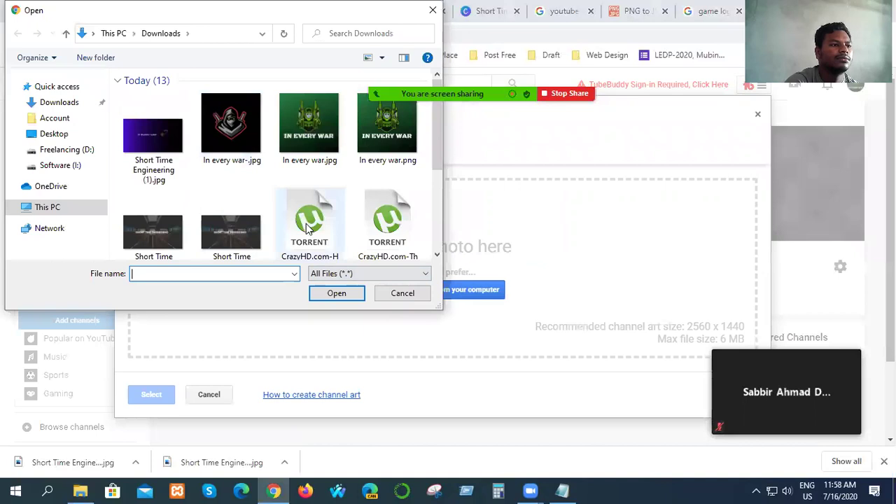
scroll(210, 222, "down", 3)
double_click(389, 120)
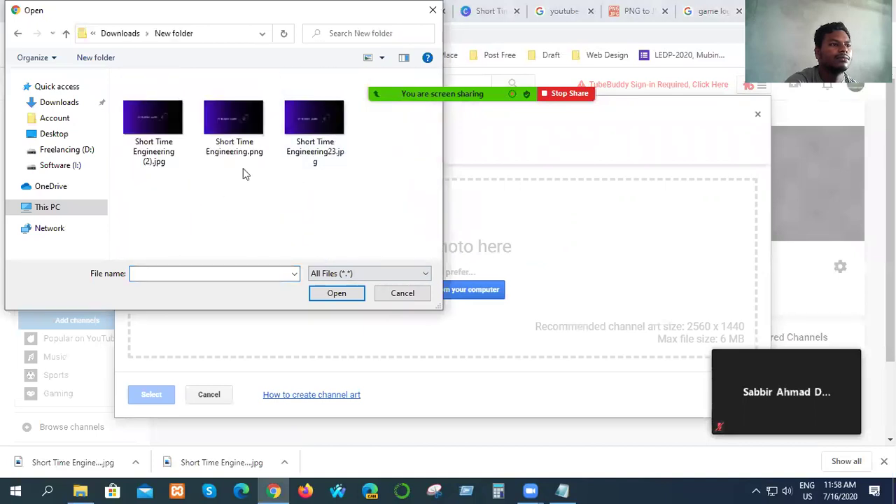
left_click(234, 122)
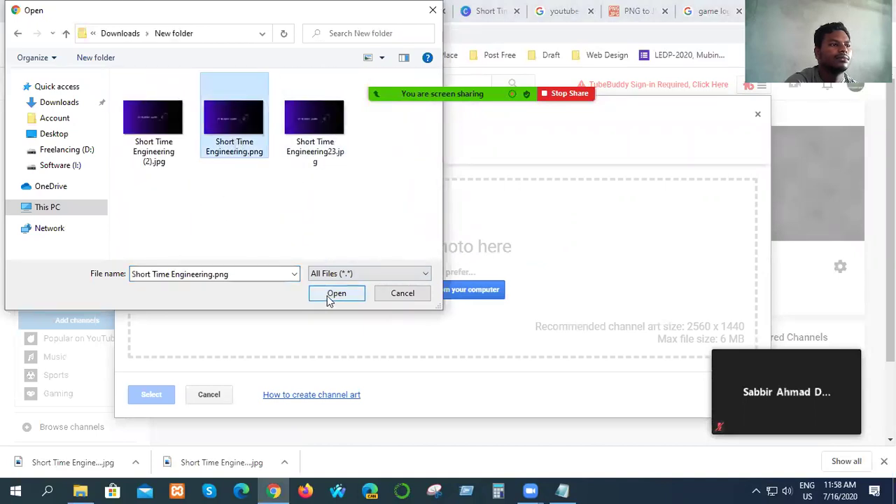
left_click(433, 13)
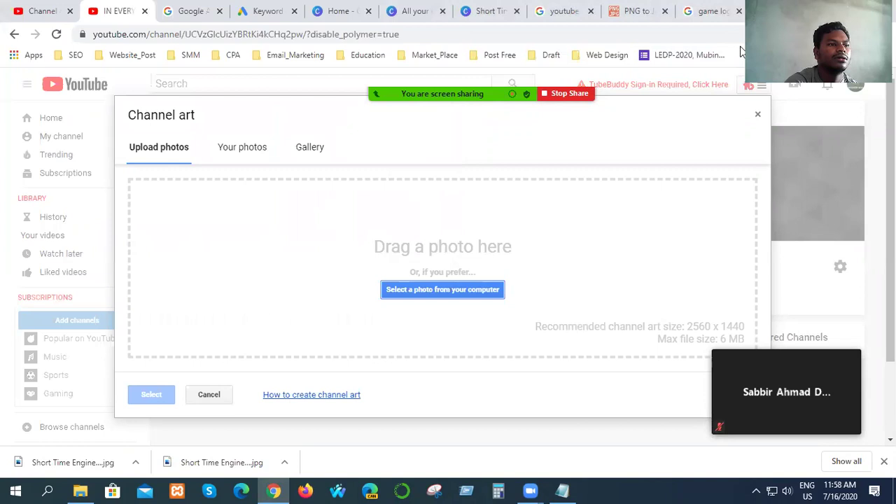
- Switch to the Canva banner design in Chrome, dismiss the Canva Pro offer, and download the design as a PNG file
left_click(483, 11)
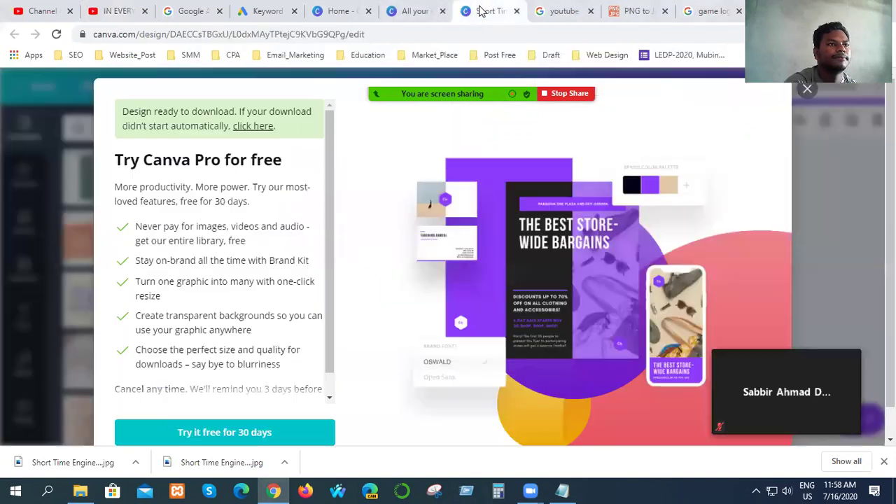
left_click(805, 92)
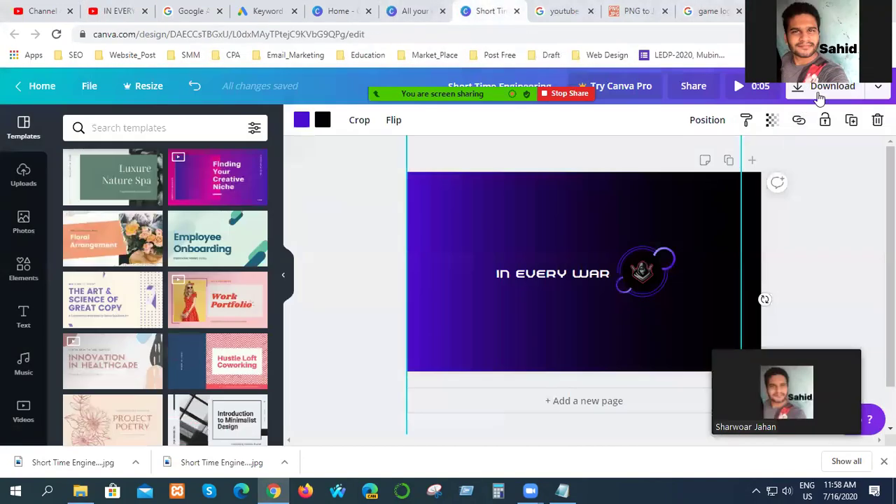
left_click(839, 95)
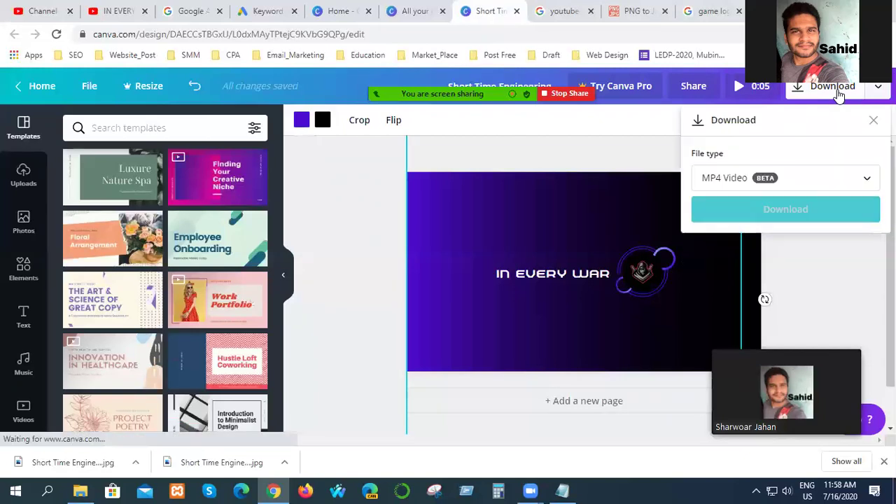
left_click(809, 176)
left_click(725, 89)
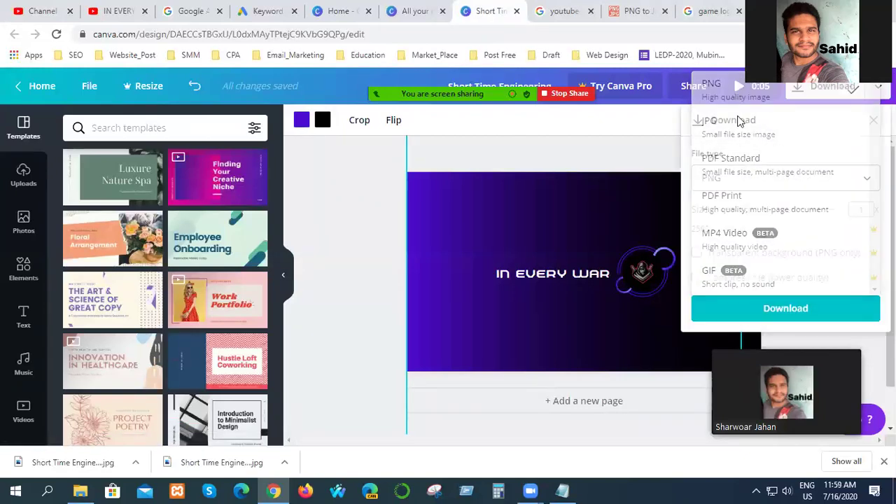
left_click(782, 314)
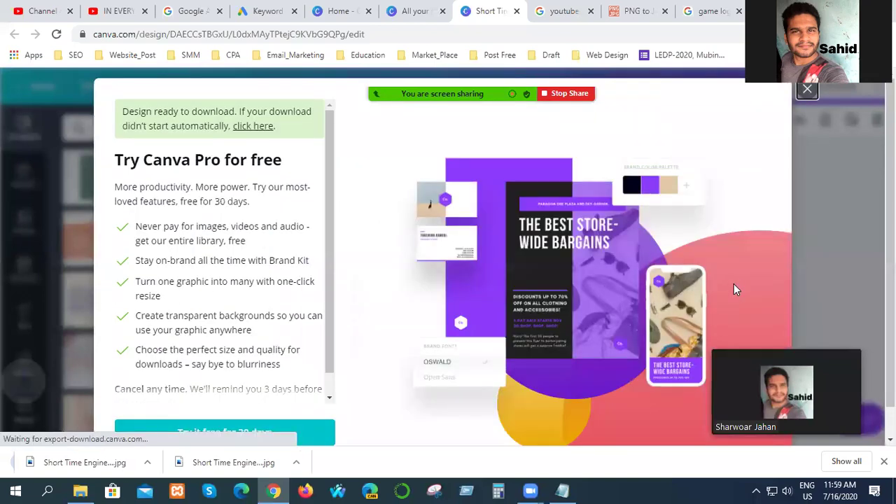
- On png2jpg.com, upload Short Time Engineering (1).png from Downloads, convert it to JPG, and download the result
left_click(633, 14)
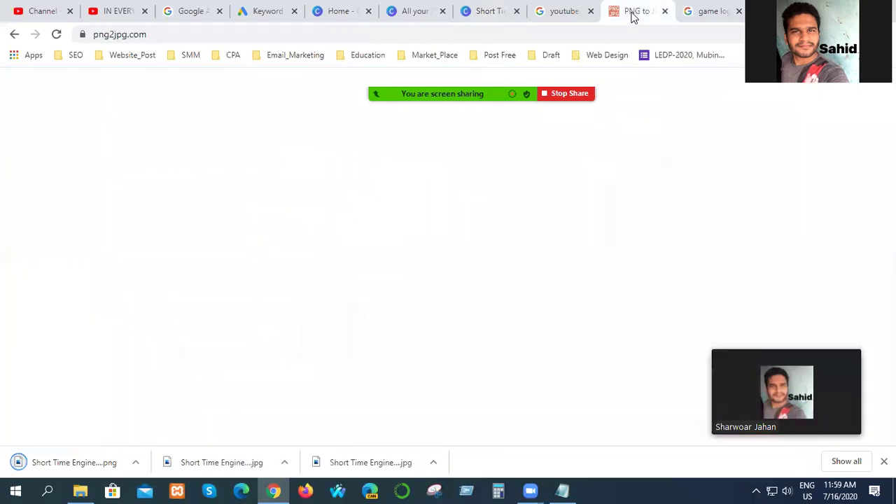
left_click(384, 221)
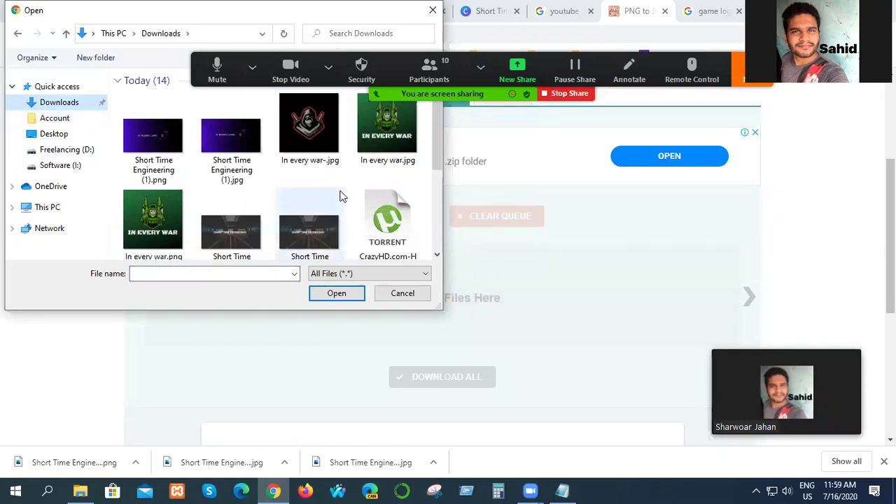
scroll(283, 201, "down", 5)
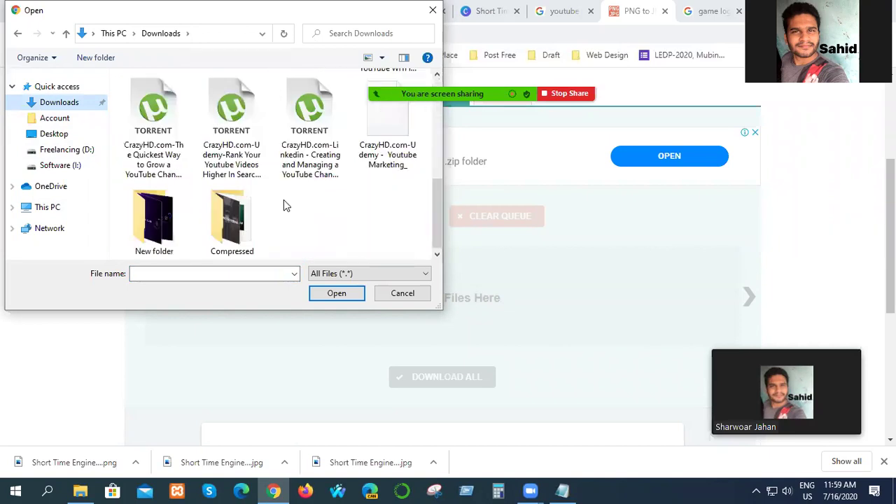
scroll(282, 201, "up", 5)
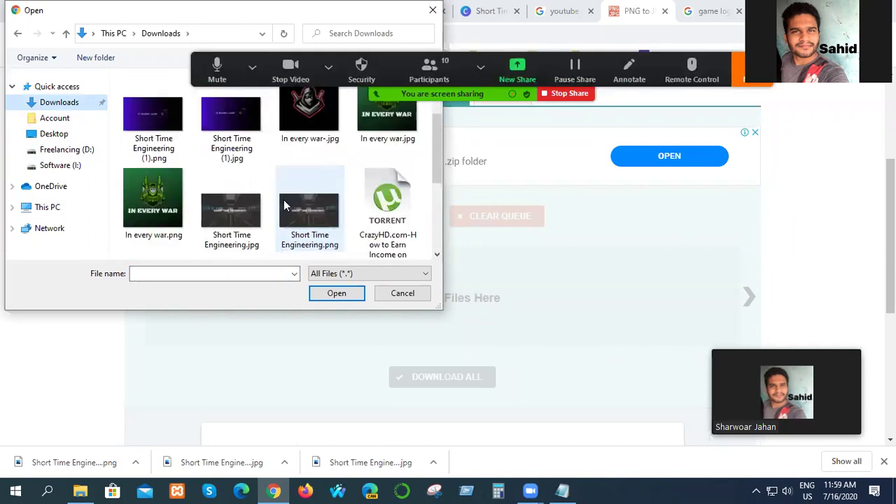
left_click(162, 149)
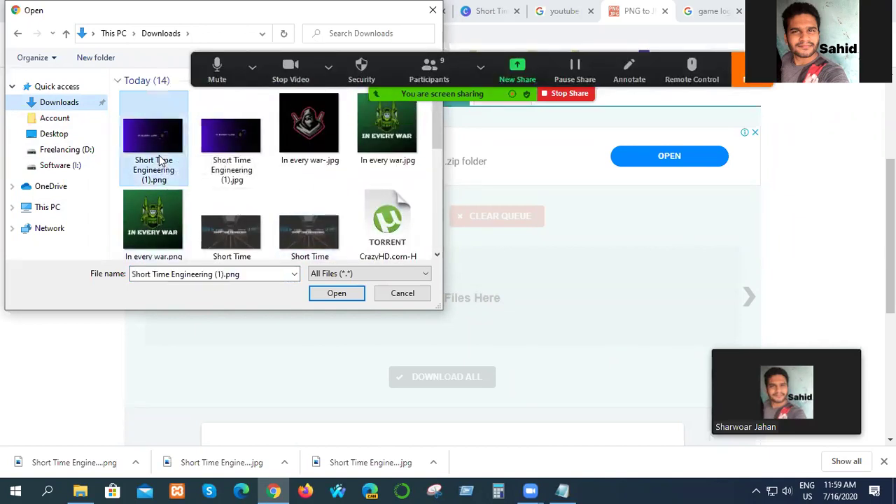
left_click(337, 294)
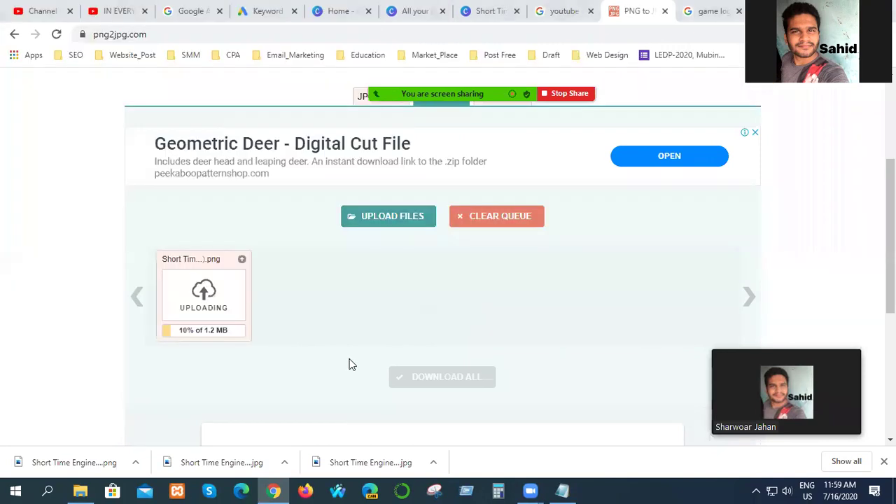
left_click(201, 333)
- Switch to File Explorer, move Short Time Engineering (1) (1).jpg from Downloads into New folder, and open that folder
left_click(79, 490)
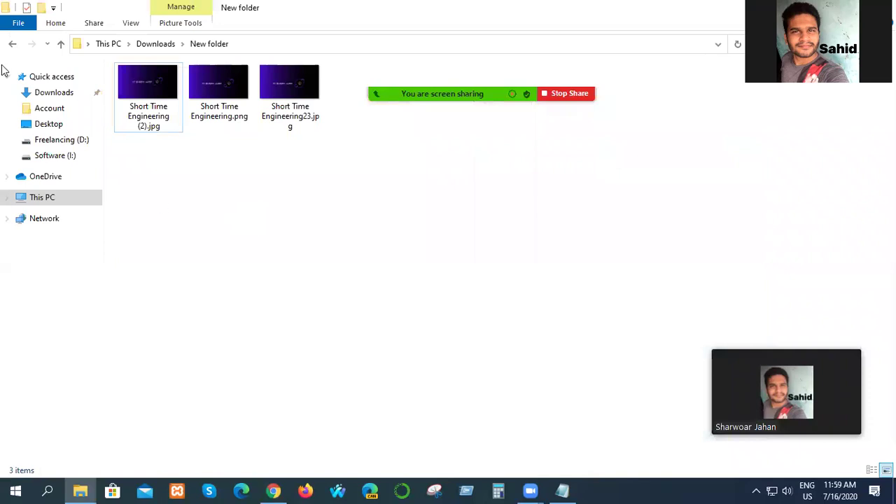
left_click(56, 96)
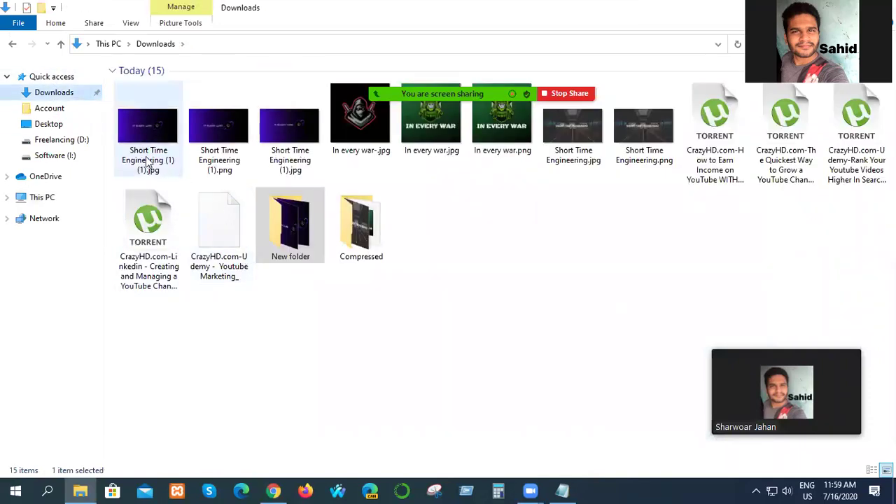
left_click_drag(146, 155, 315, 240)
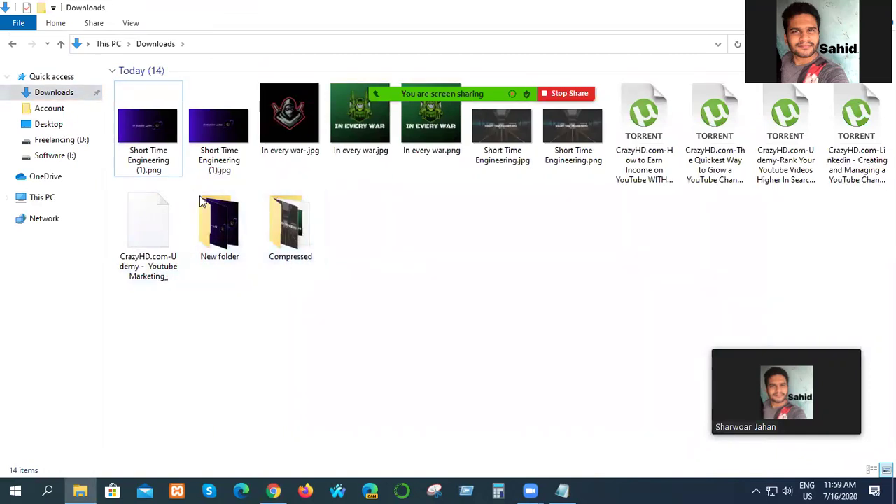
double_click(234, 232)
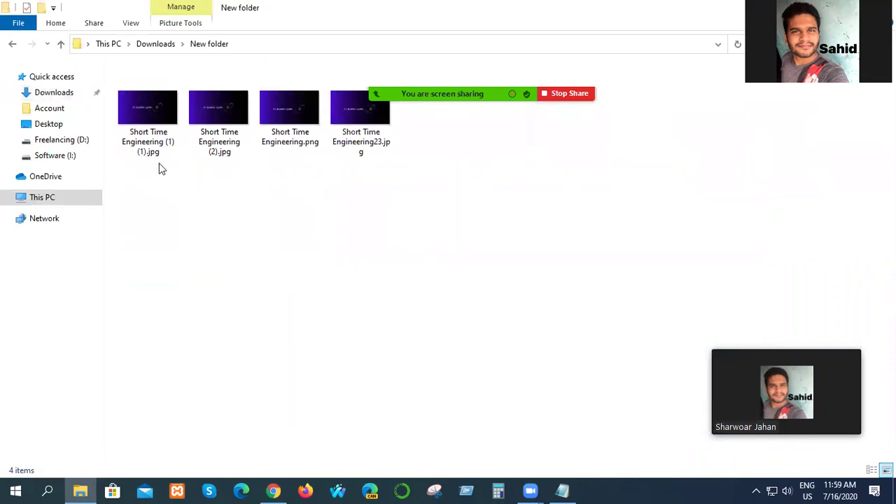
- Copy the base name of Short Time Engineering.png and rename that file to Short Time Engineering99.png
left_click(294, 138)
right_click(295, 138)
left_click(330, 448)
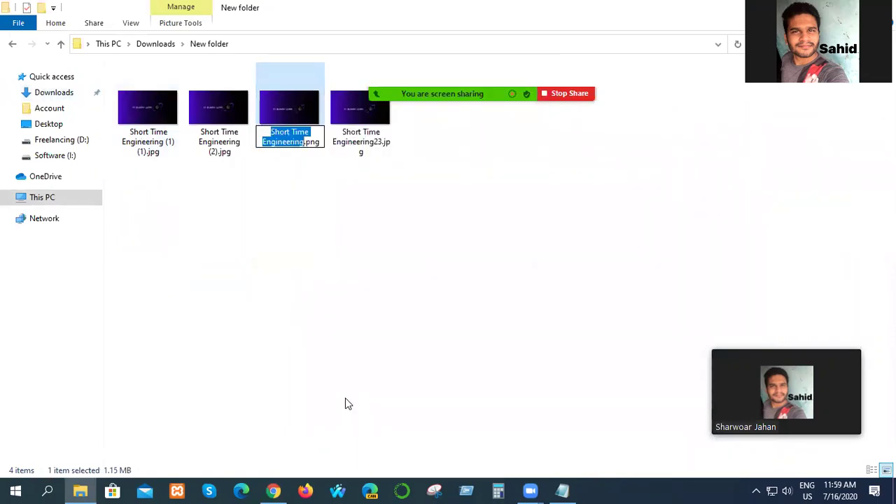
key("ctrl+c")
left_click(305, 140)
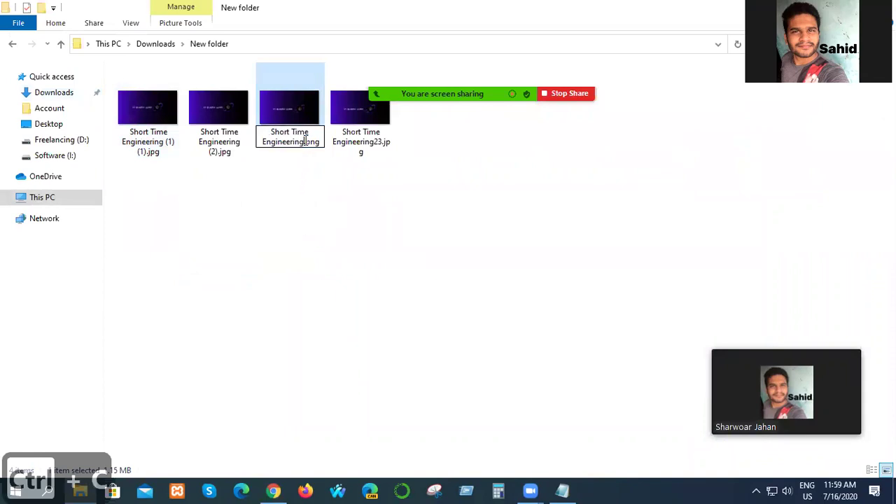
type("99")
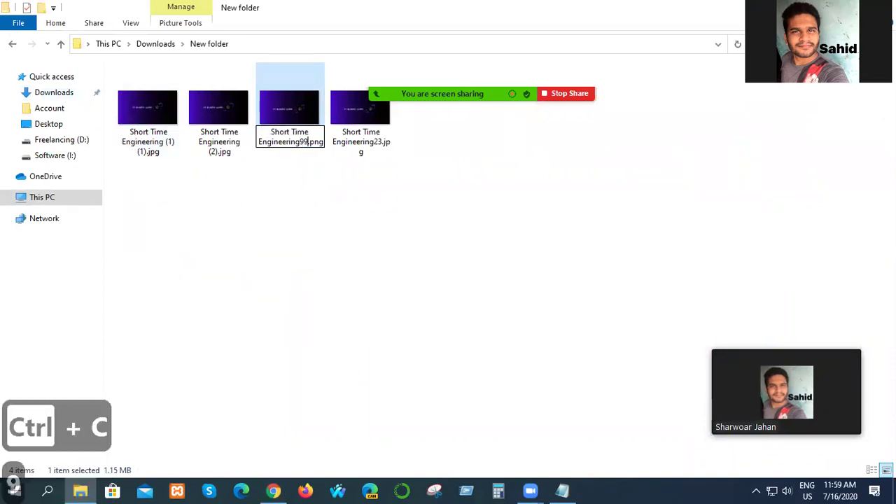
left_click(291, 189)
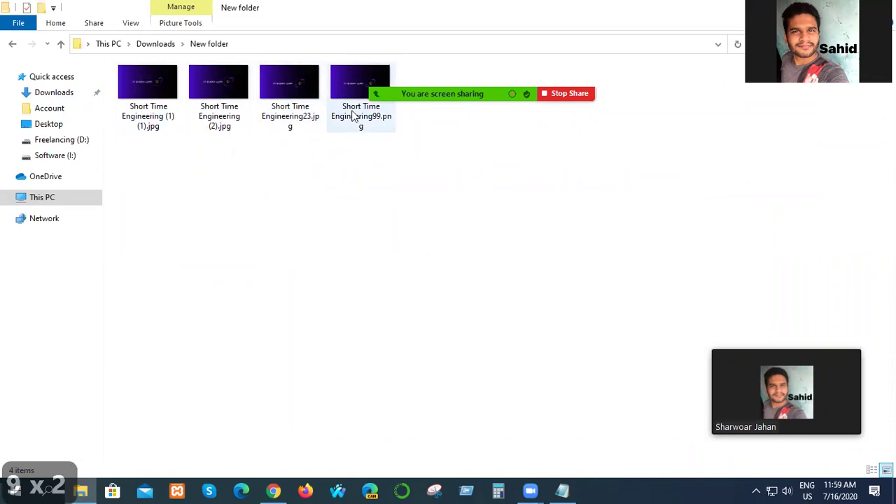
- Rename Short Time Engineering (1) (1).jpg to Short Time Engineering.jpg
left_click(135, 98)
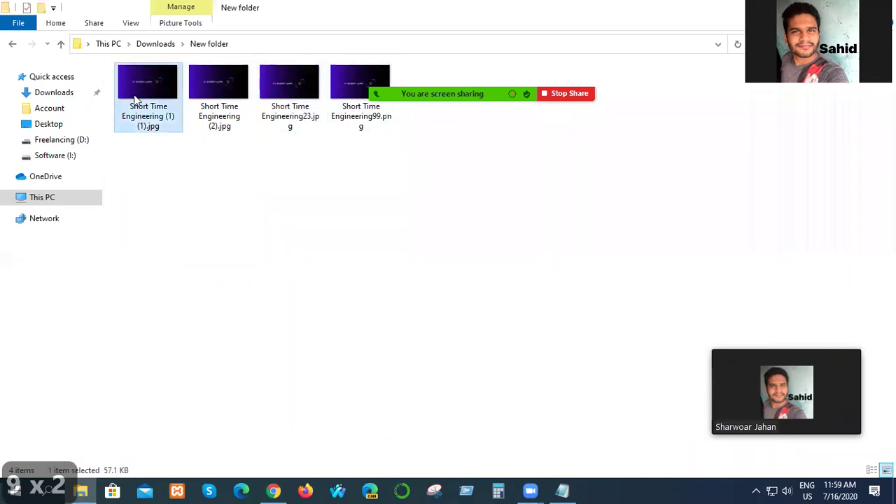
right_click(135, 98)
left_click(186, 448)
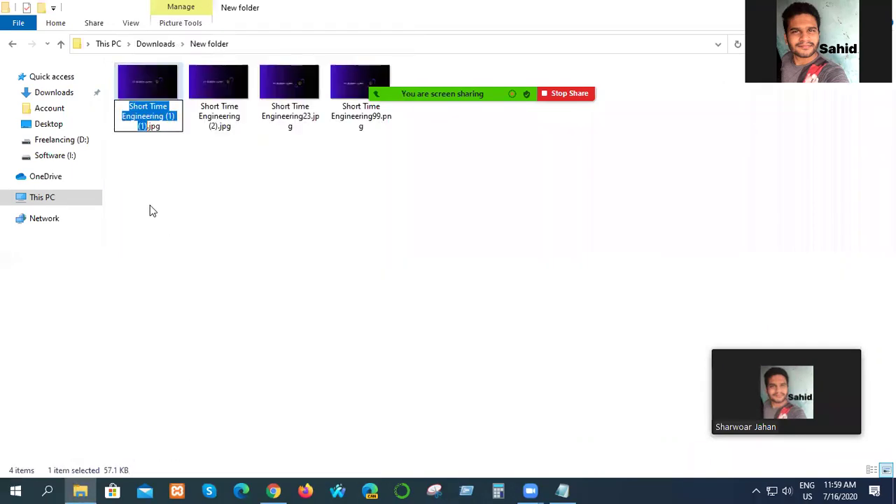
left_click(147, 126)
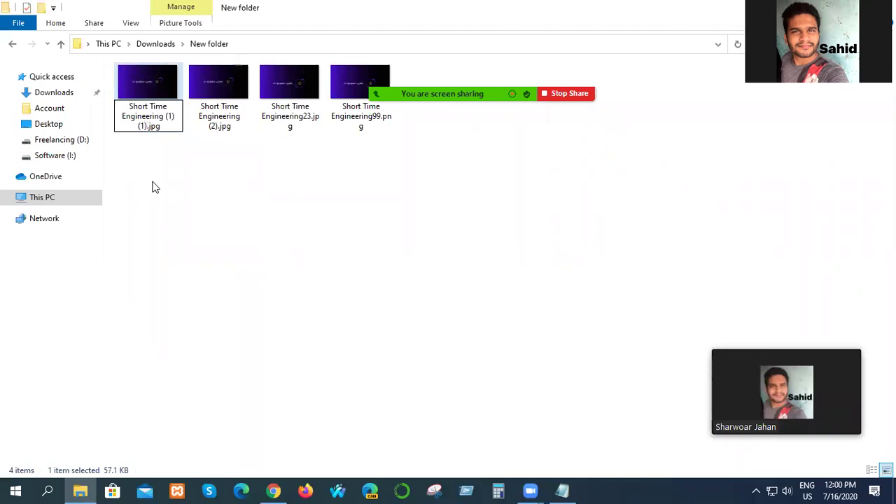
key("BackSpace")
key("BackSpace")
key("BackSpace")
key("BackSpace")
key("BackSpace")
key("BackSpace")
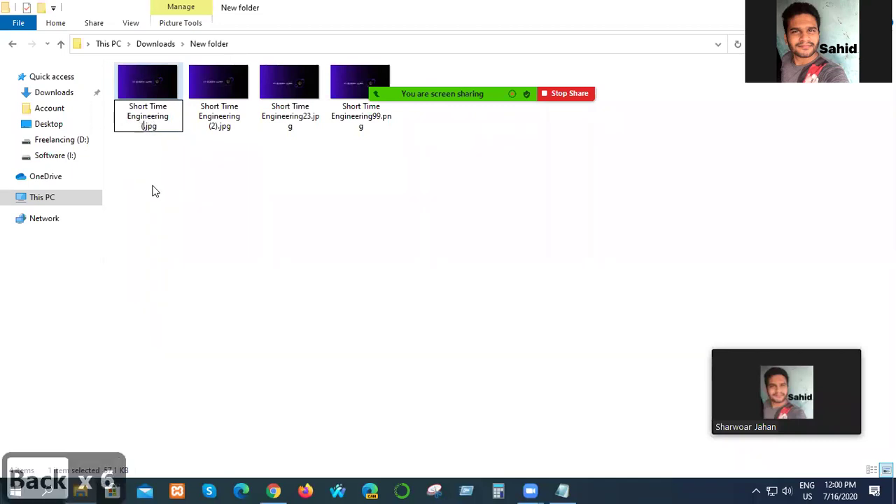
key("BackSpace")
key("BackSpace")
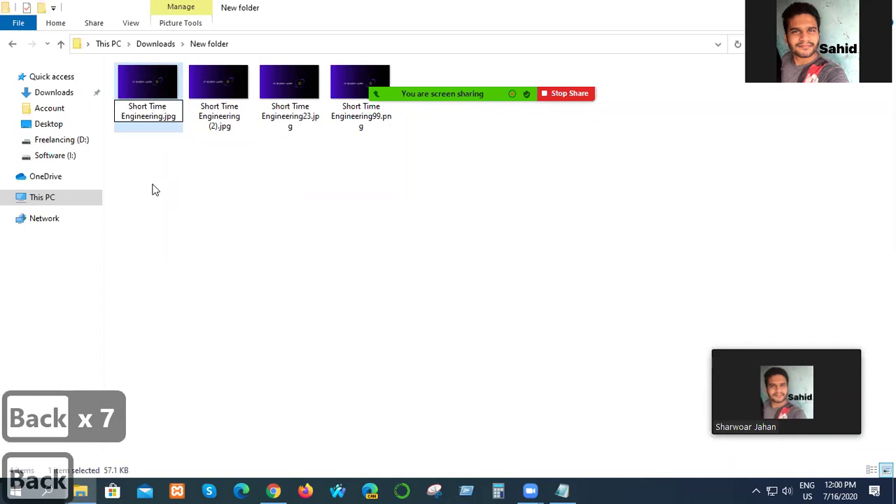
left_click(155, 190)
- In the detail properties of Short Time Engineering.jpg, set Title, Subject and Authors to Short Time Engineering and the rating to five stars
right_click(222, 116)
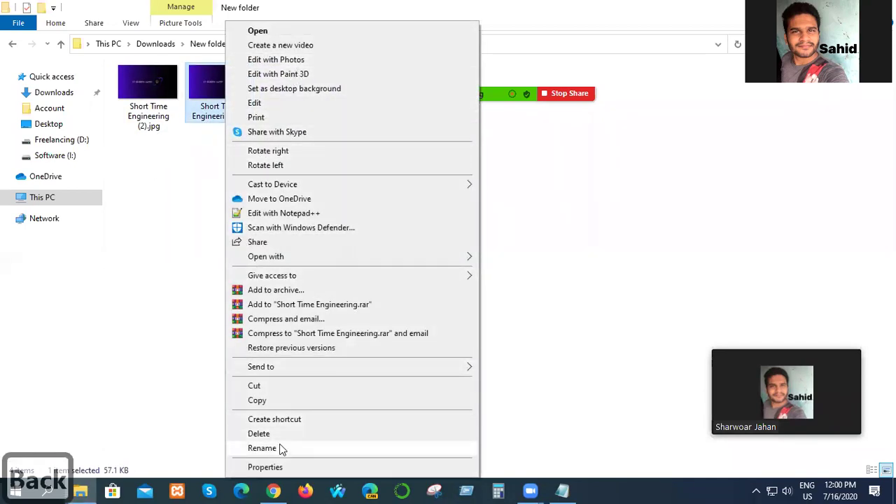
left_click(278, 468)
left_click(319, 138)
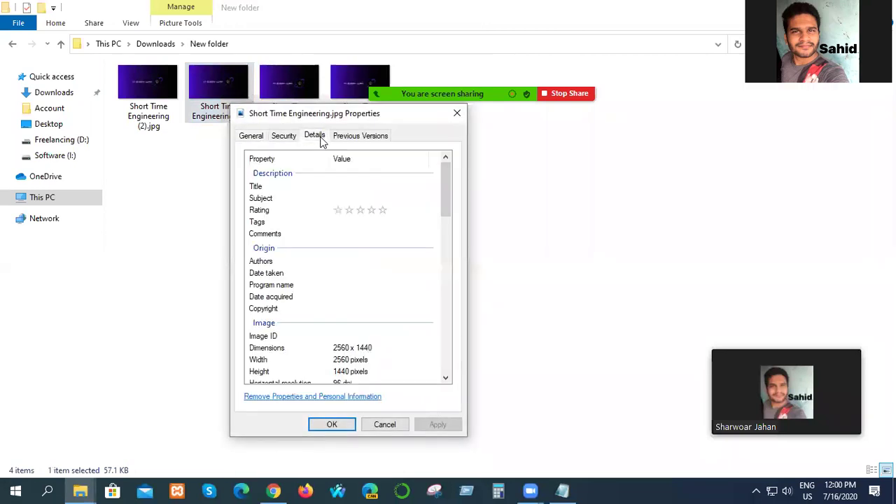
left_click(360, 186)
key("ctrl+v")
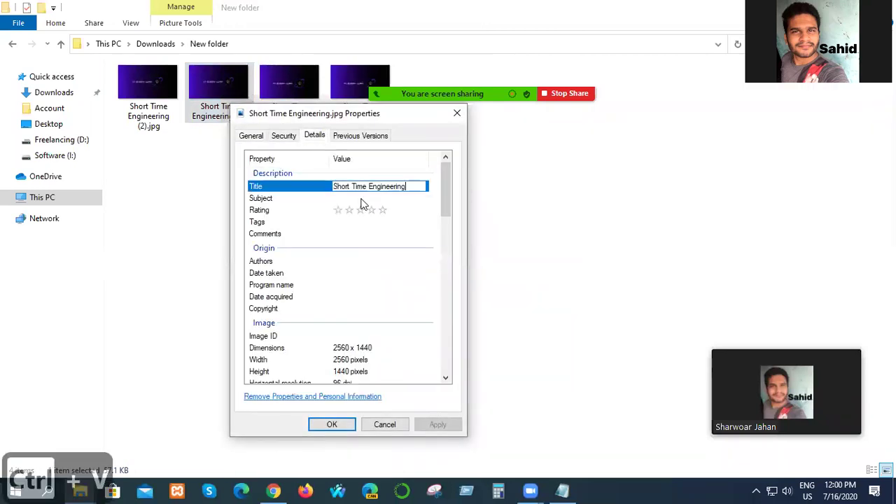
left_click(362, 198)
key("ctrl+v")
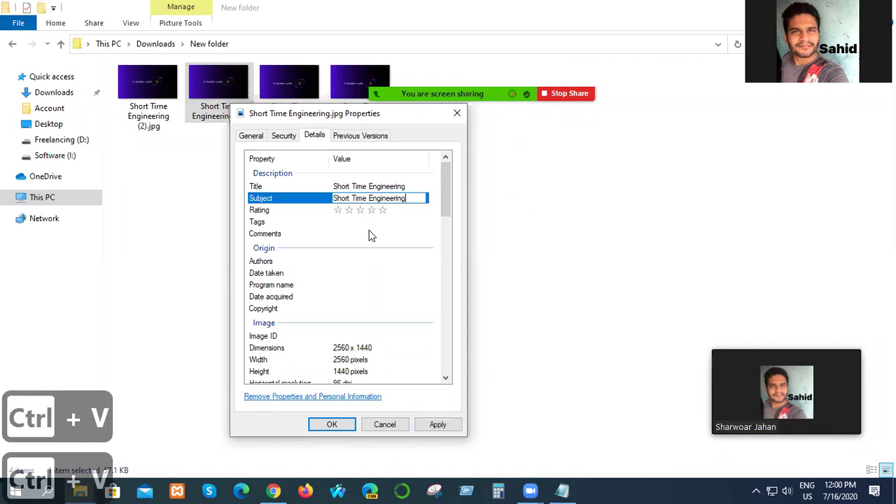
left_click(371, 236)
left_click(359, 287)
left_click(355, 263)
key("ctrl+v")
left_click(383, 212)
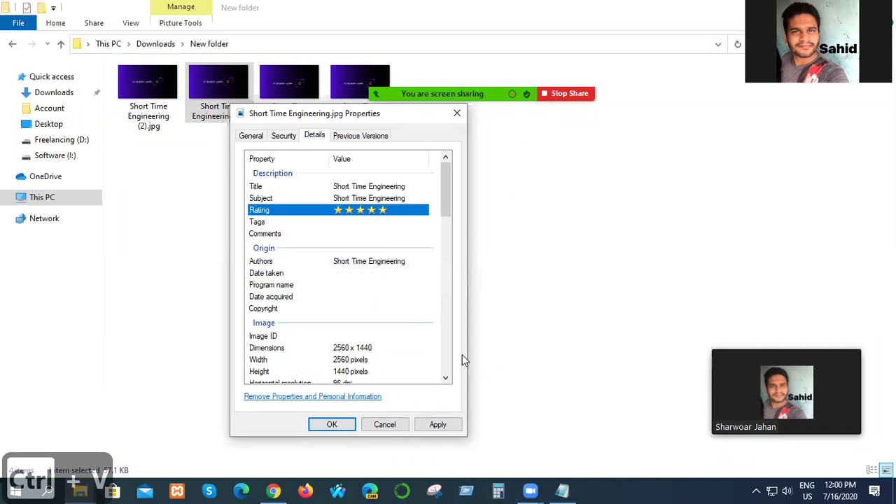
- Copy the whole keyword list from the INEVERYWAR Notepad file into the image's Comments and Tags, and save the properties
left_click(562, 490)
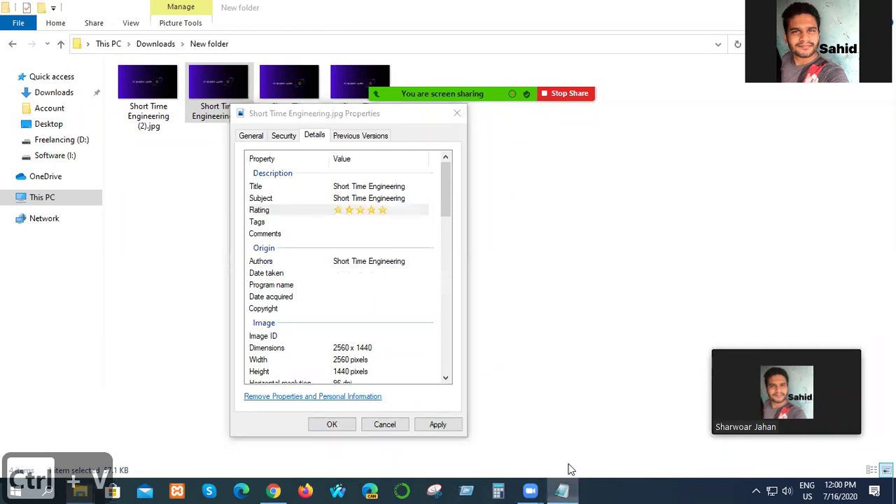
left_click(774, 272)
left_click_drag(733, 286, 665, 31)
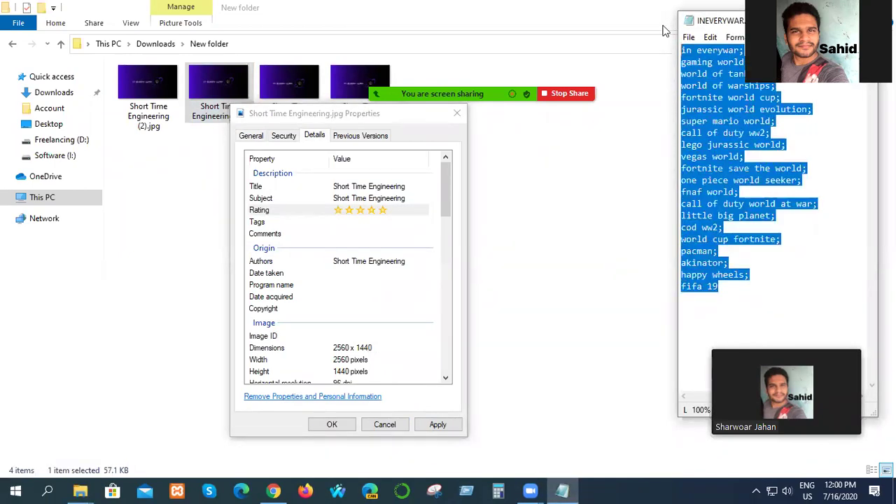
key("ctrl+c")
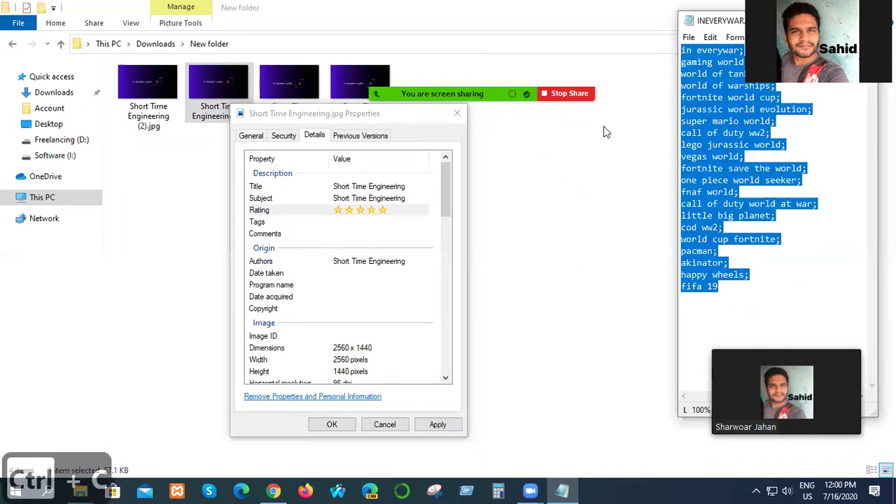
left_click(355, 234)
key("ctrl+v")
left_click(348, 224)
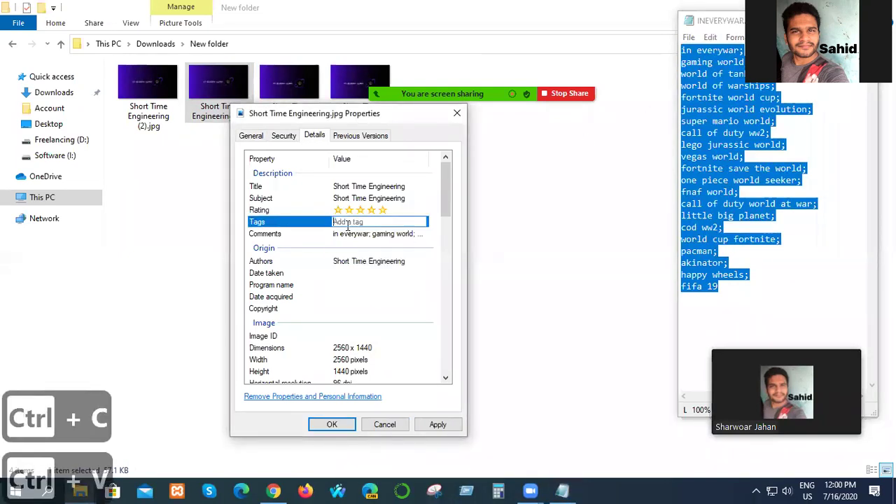
key("ctrl+v")
left_click(444, 426)
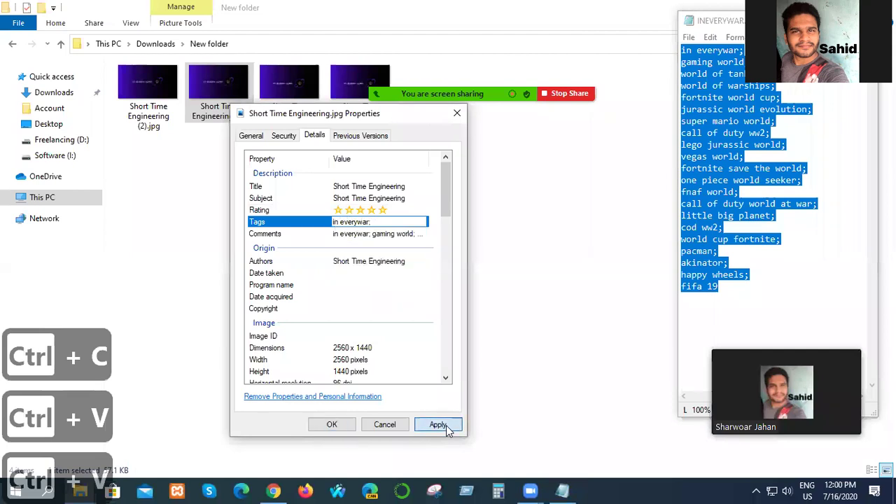
left_click(332, 425)
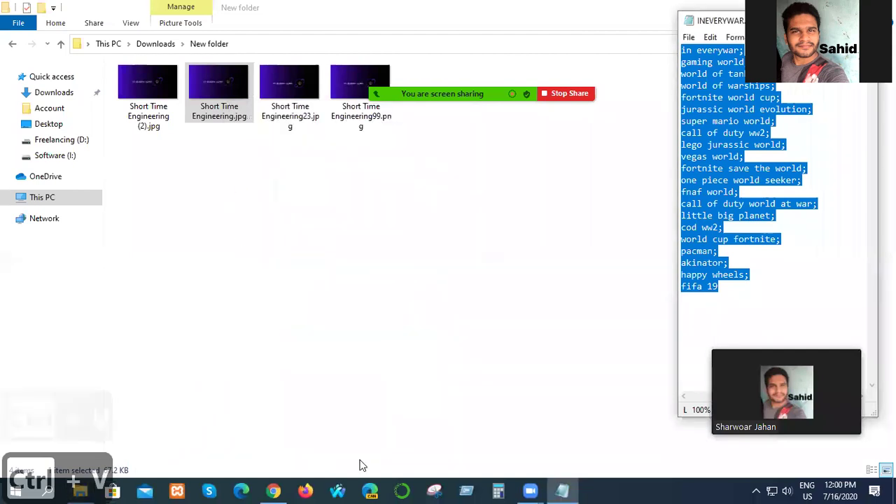
- Switch to the YouTube channel in Chrome, upload Short Time Engineering.jpg from New folder in Downloads, and set it as the channel art
left_click(273, 490)
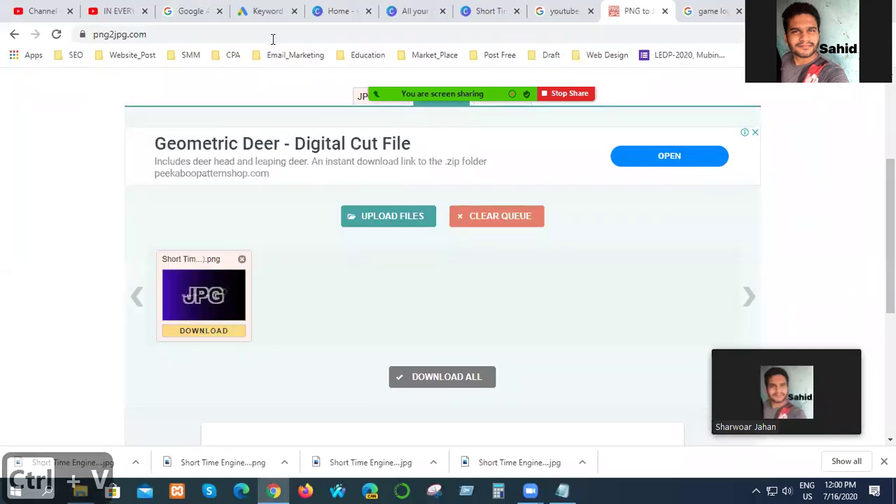
left_click(130, 11)
left_click(408, 288)
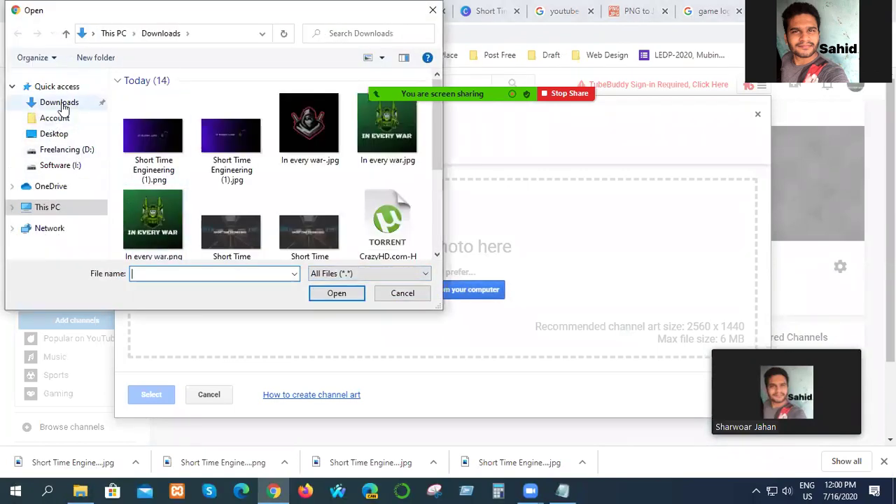
scroll(336, 204, "down", 5)
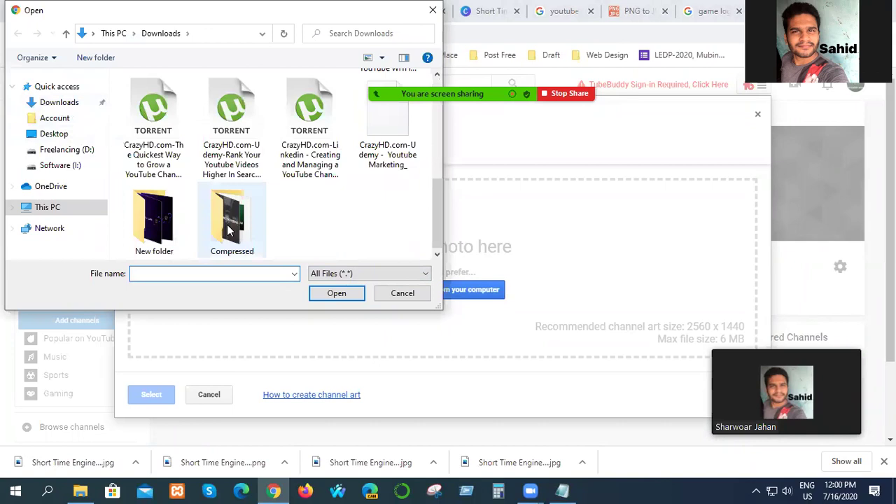
double_click(175, 221)
left_click(235, 145)
left_click(342, 295)
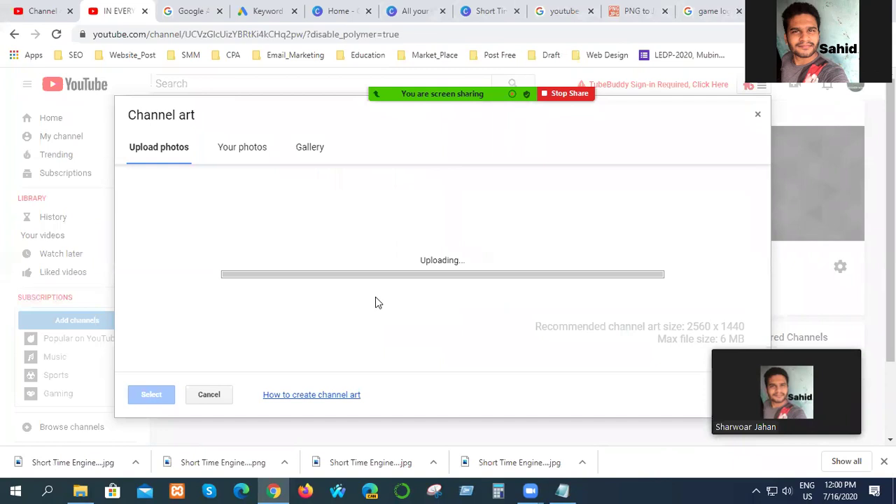
left_click(157, 359)
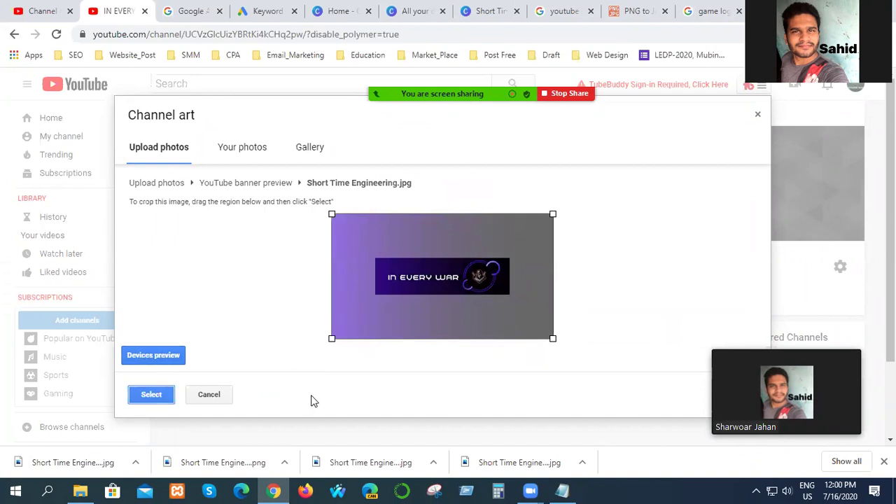
left_click(153, 396)
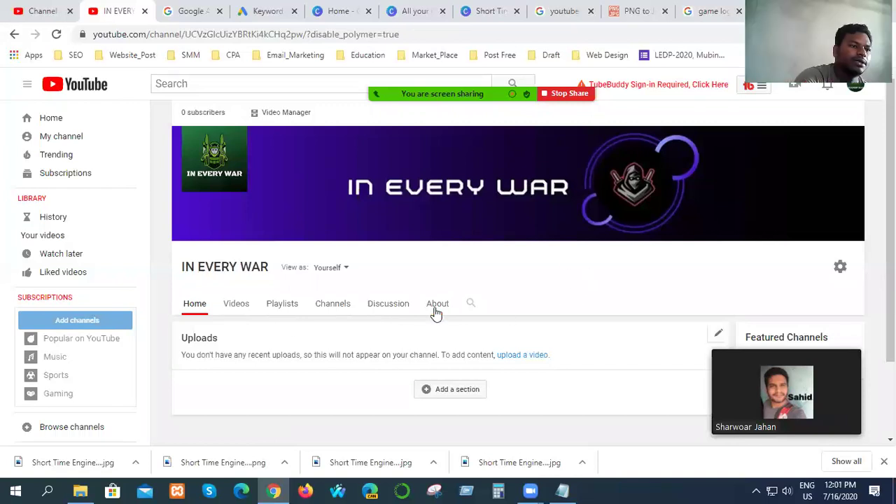
- Review the channel's Home and Videos sections with the new banner, and dismiss the browser's downloads bar
scroll(606, 362, "down", 3)
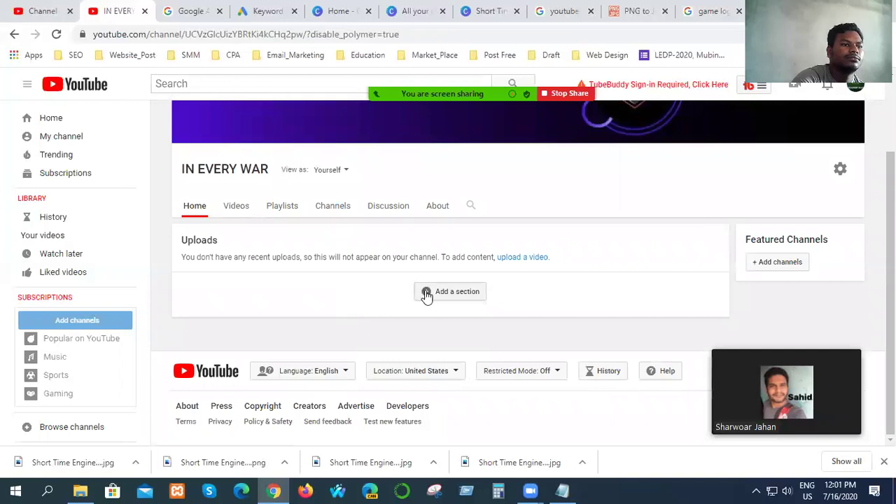
scroll(504, 298, "up", 2)
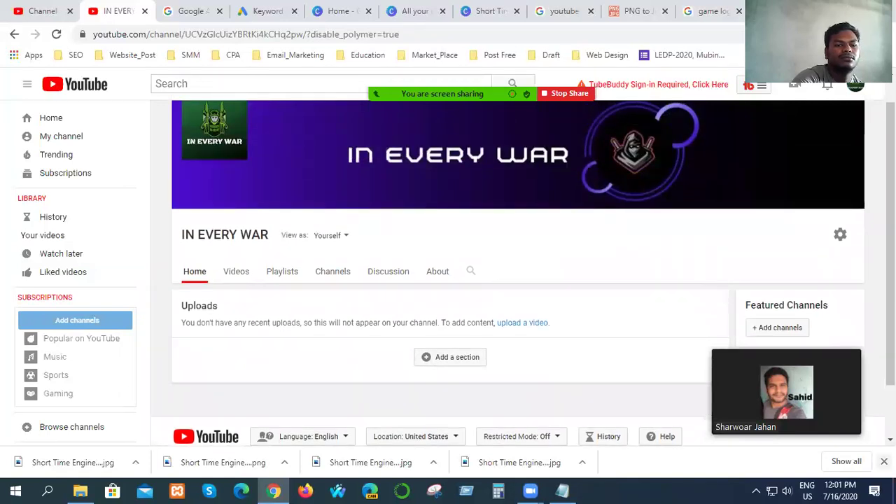
left_click(884, 462)
scroll(836, 445, "down", 1)
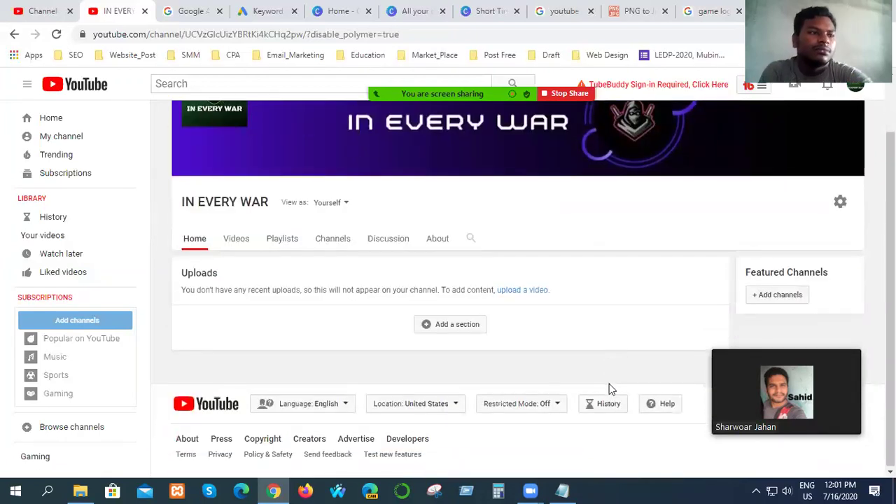
left_click(244, 243)
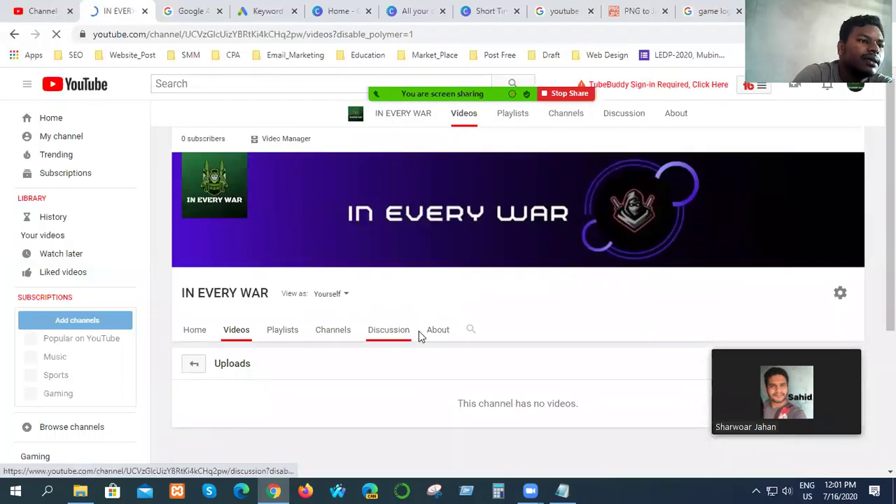
scroll(516, 318, "down", 3)
scroll(516, 318, "up", 3)
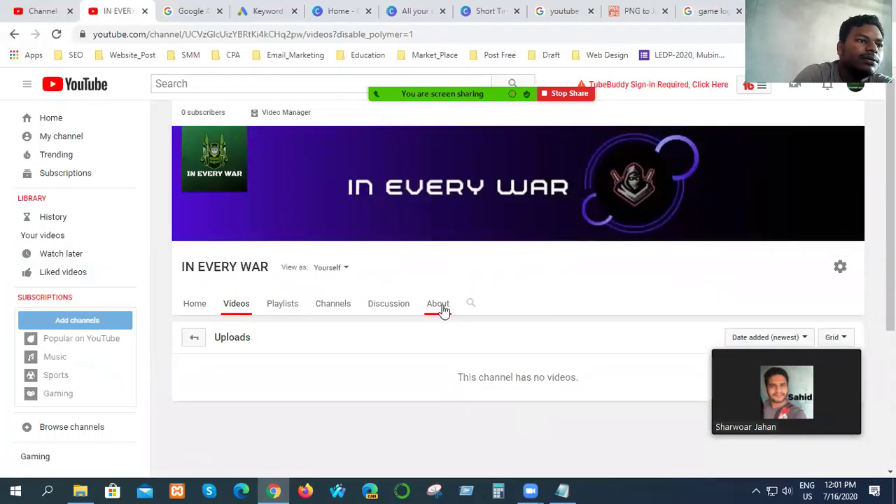
- Check the business email, location and links fields in the channel's About section, and open the channel's Google Account page
left_click(439, 309)
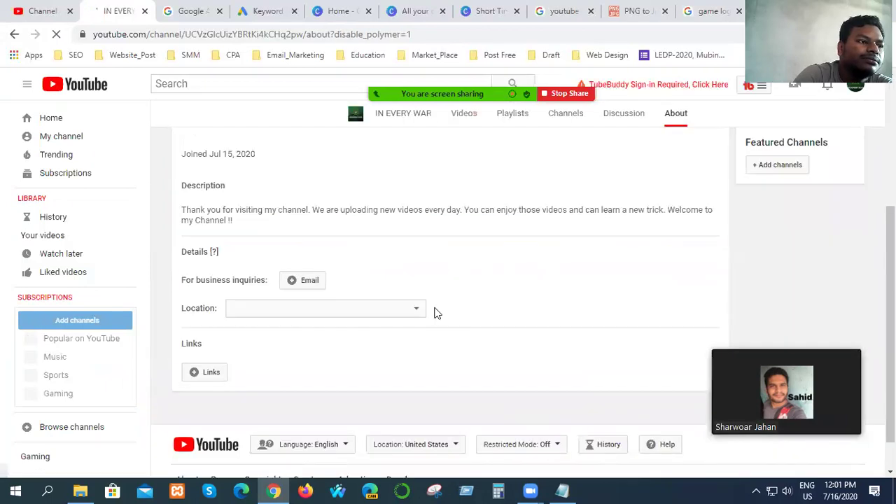
scroll(439, 326, "down", 2)
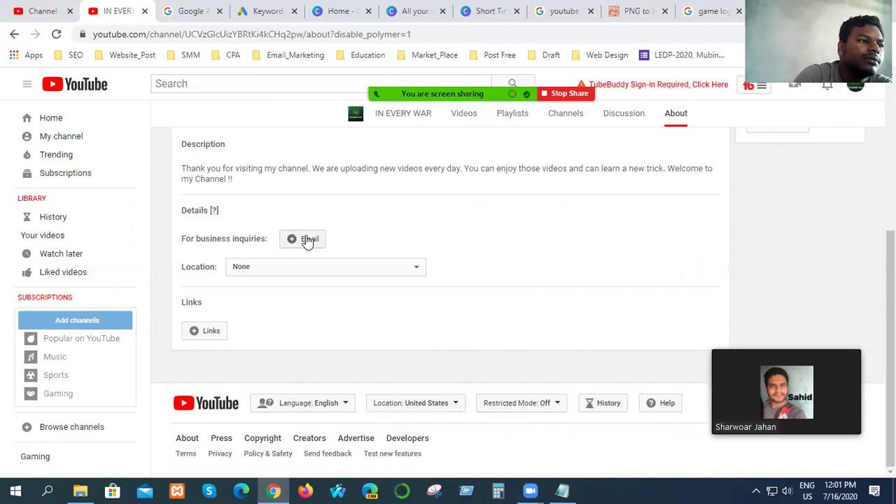
left_click(856, 86)
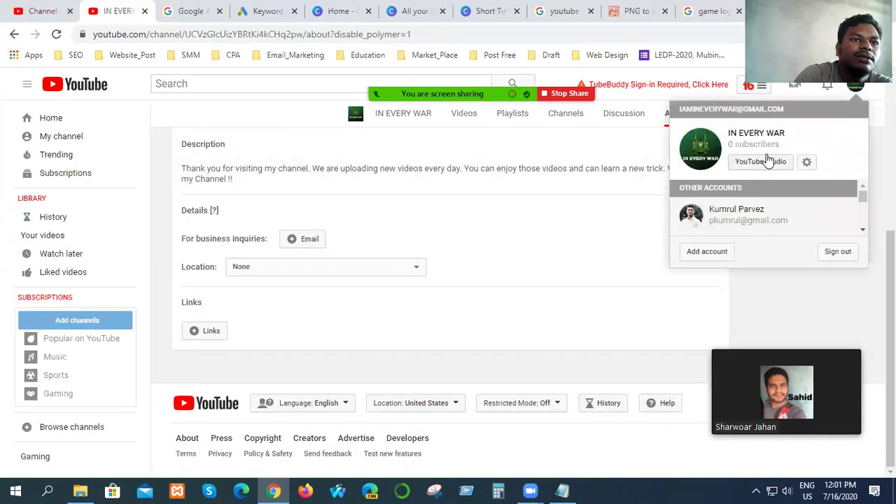
left_click(744, 113)
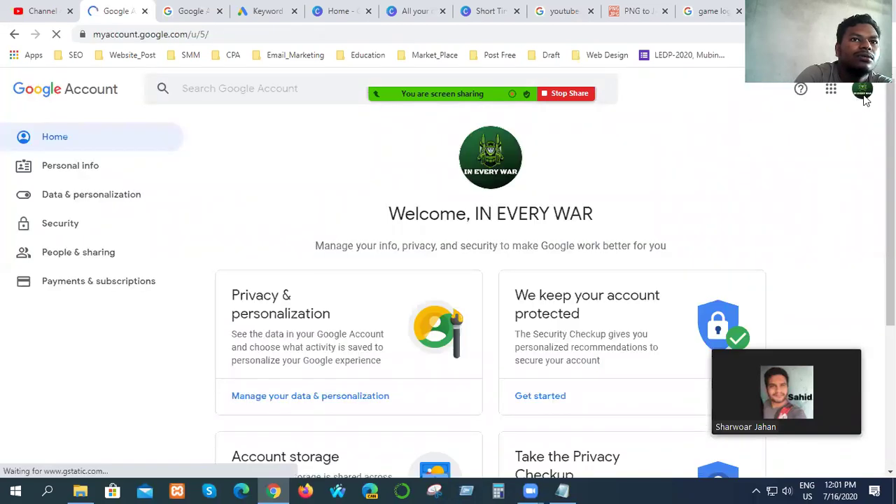
- Copy the signed-in account's email address below the keyword list in the INEVERYWAR Notepad file, and save the file
left_click(862, 89)
left_click_drag(703, 205, 823, 209)
right_click(786, 206)
left_click(766, 214)
left_click(575, 490)
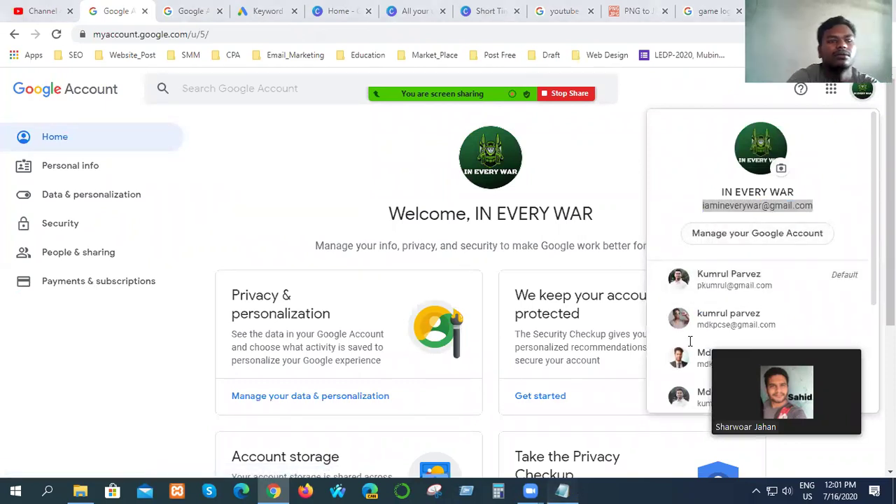
key("Return")
key("Return")
key("Return")
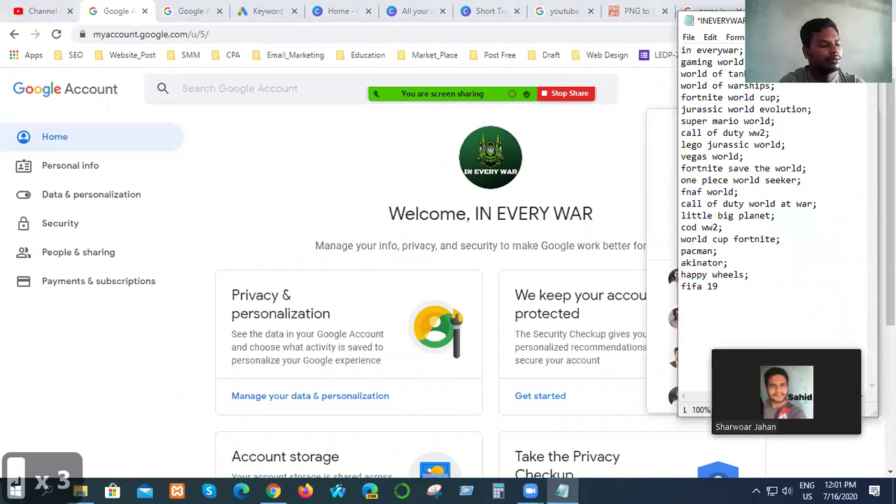
key("ctrl+v")
left_click(689, 37)
left_click(709, 96)
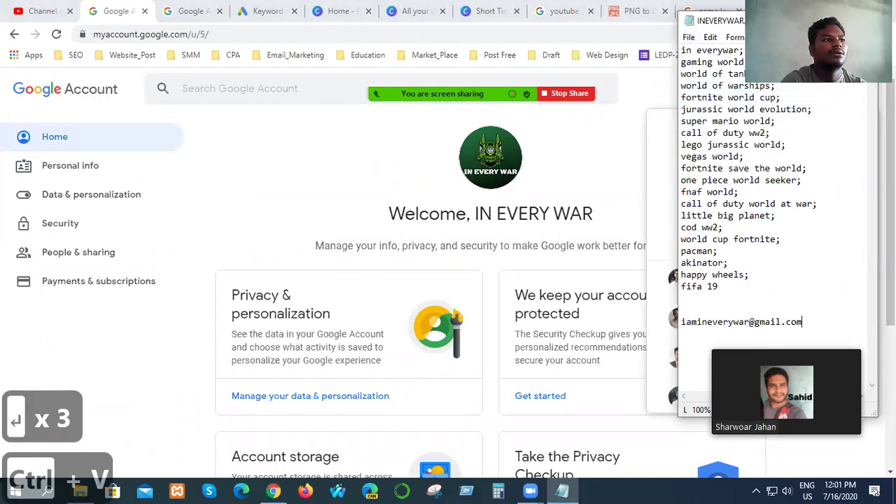
- Return to the channel's About section in Chrome and save the copied account email as the business inquiries contact
key("alt+Tab")
left_click(15, 34)
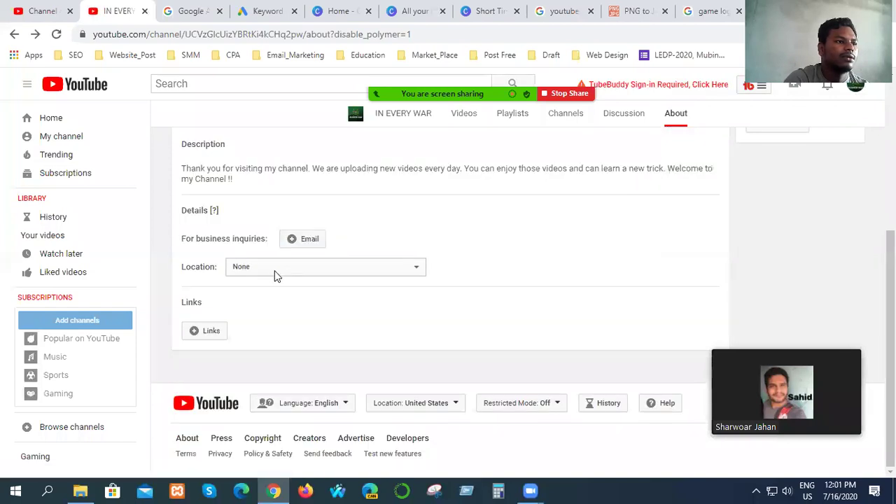
left_click(271, 272)
left_click(537, 234)
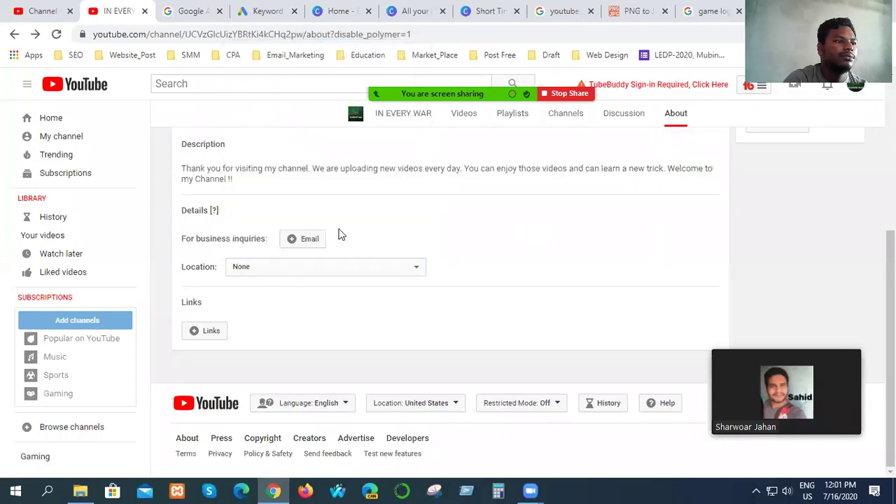
left_click(298, 240)
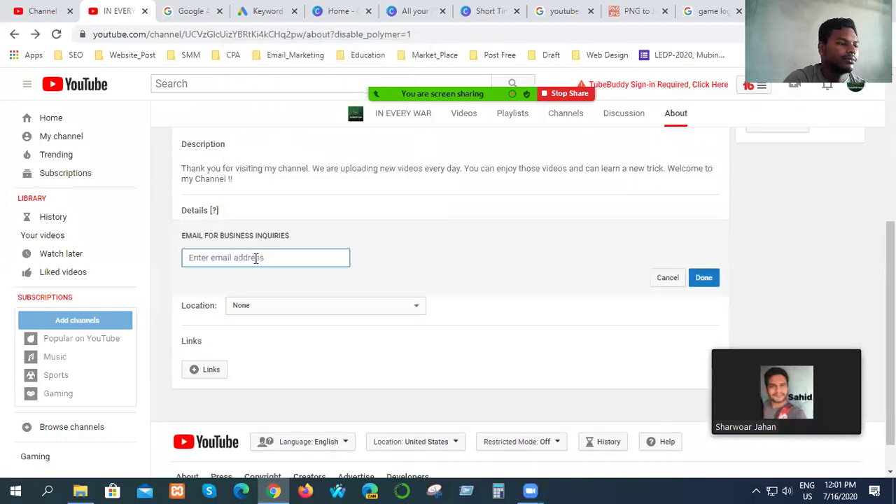
key("ctrl+v")
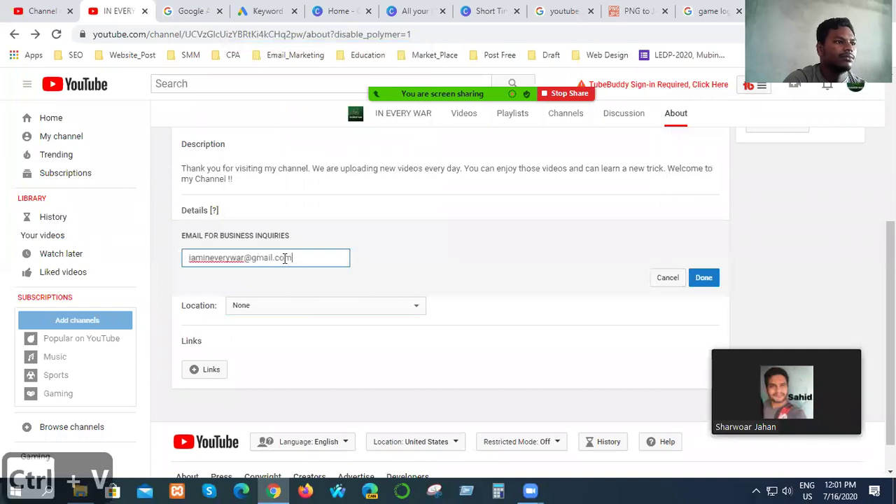
left_click(704, 279)
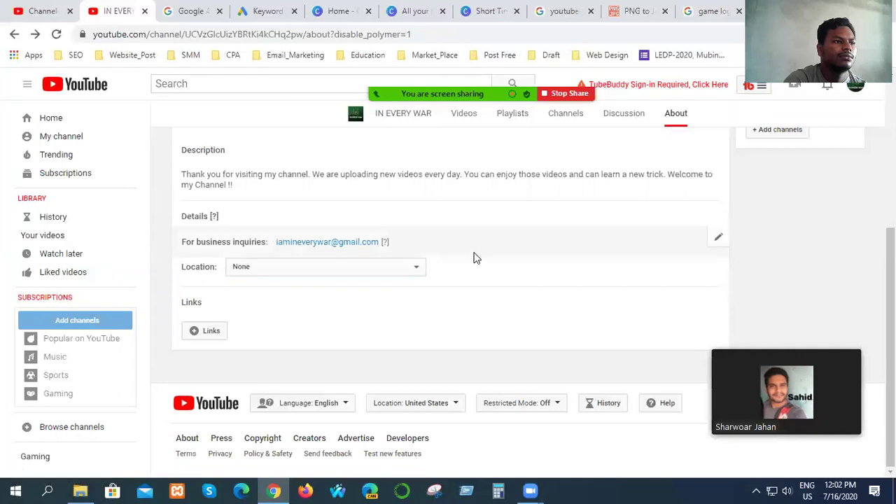
left_click(715, 240)
left_click(703, 283)
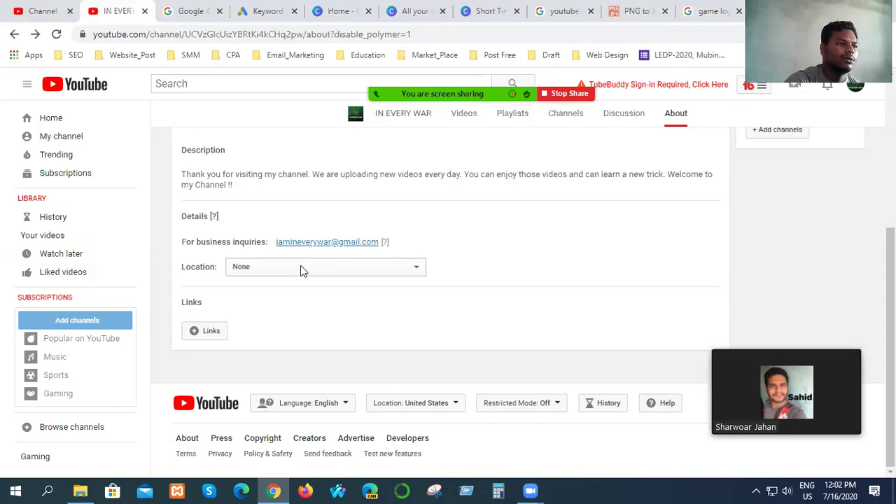
- Switch to Firefox, close the RONGAMING72 YouTube tab, and open Facebook
scroll(306, 285, "up", 2)
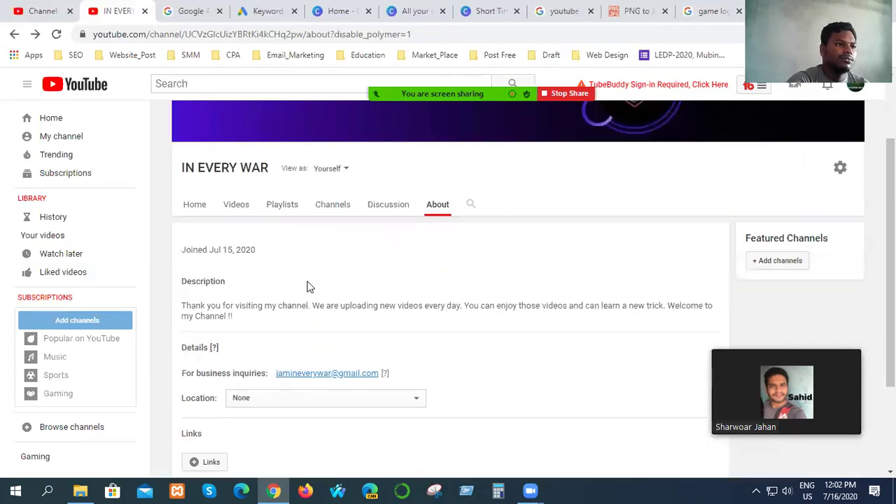
scroll(368, 259, "down", 2)
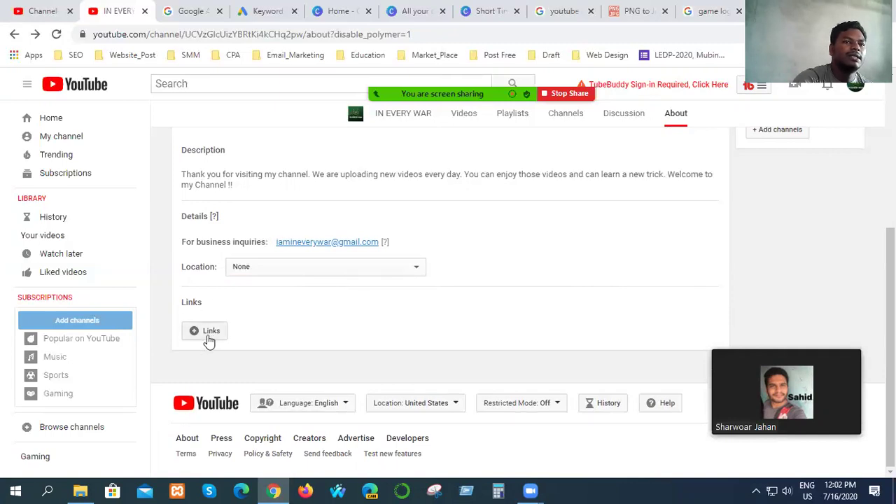
left_click(306, 492)
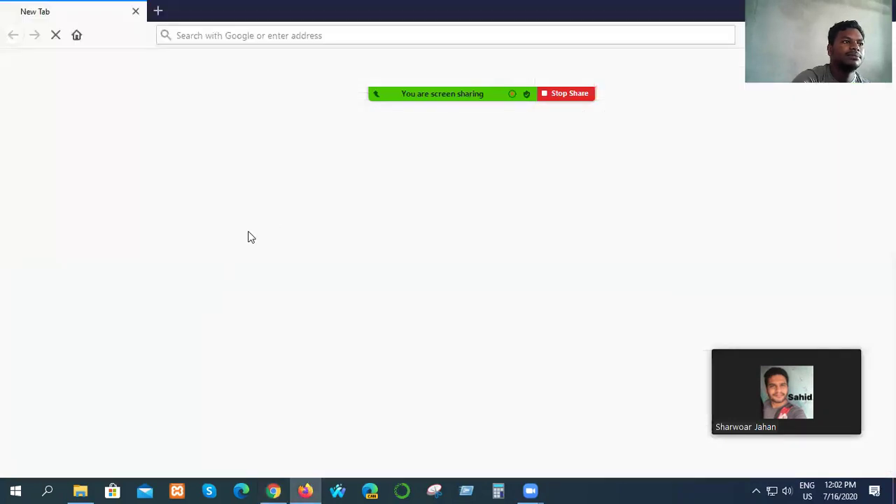
left_click(157, 11)
left_click(79, 17)
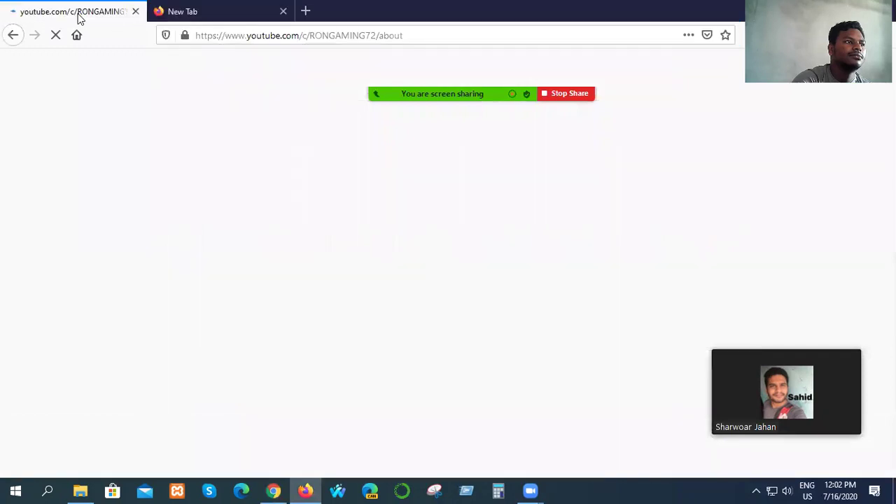
left_click(135, 12)
left_click(243, 181)
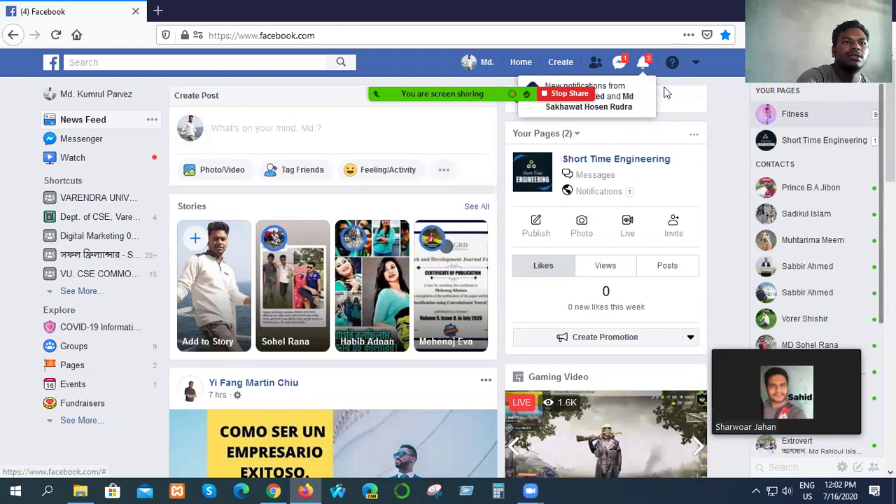
- Start creating a Facebook Page of the Business or Brand type
left_click(560, 62)
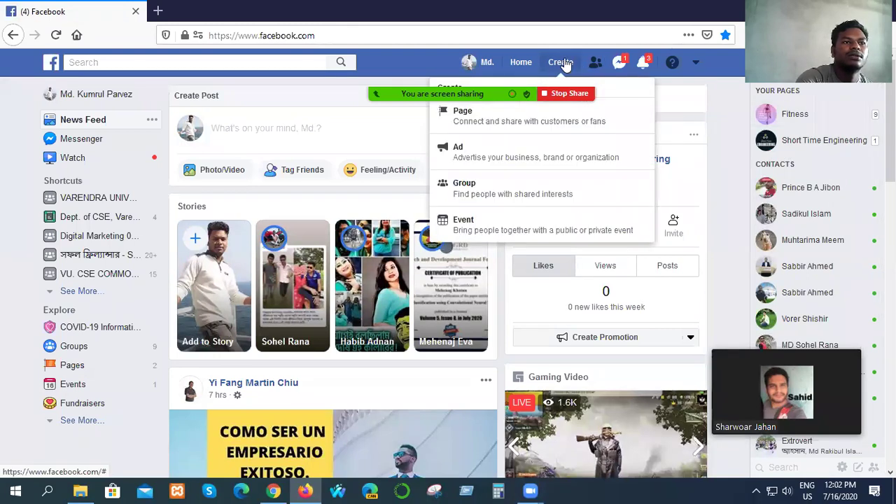
left_click(483, 122)
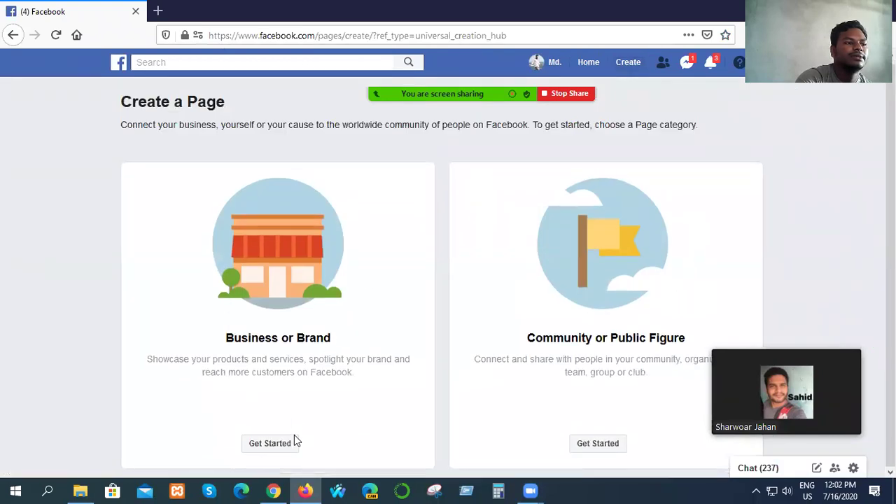
left_click(271, 447)
- Enter In Every War as the name of the new Facebook Page
left_click(191, 249)
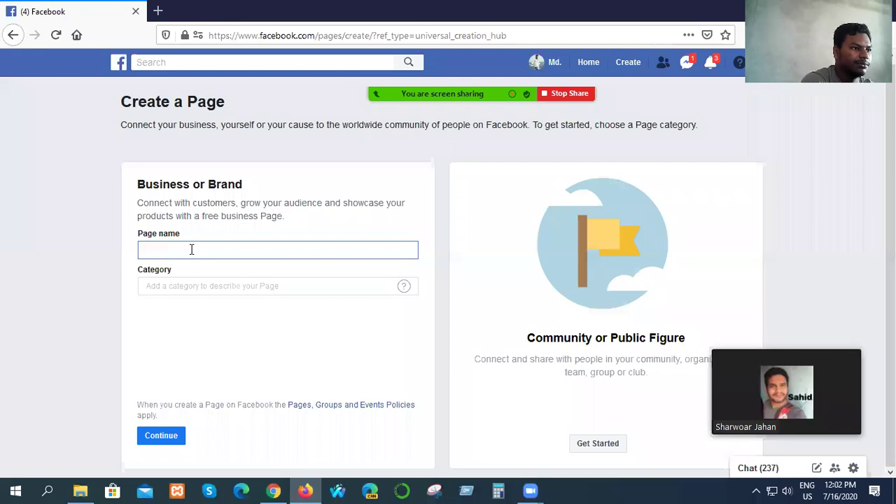
type("S")
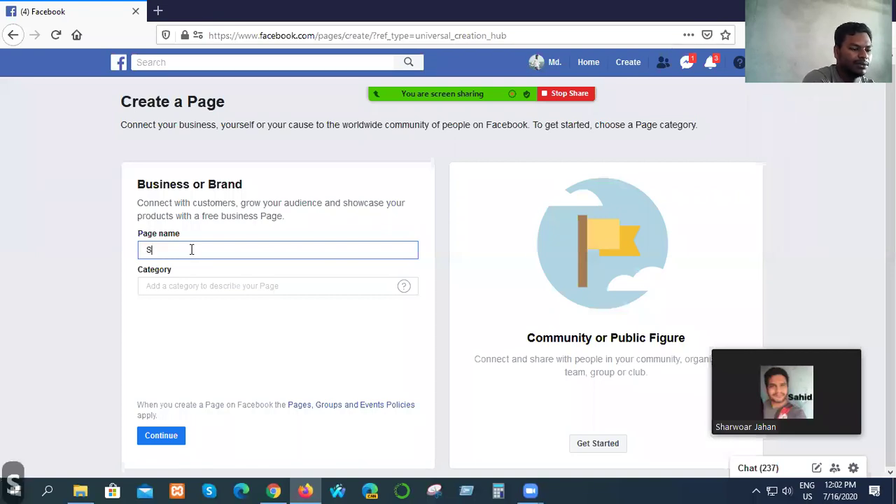
key("BackSpace")
key("BackSpace")
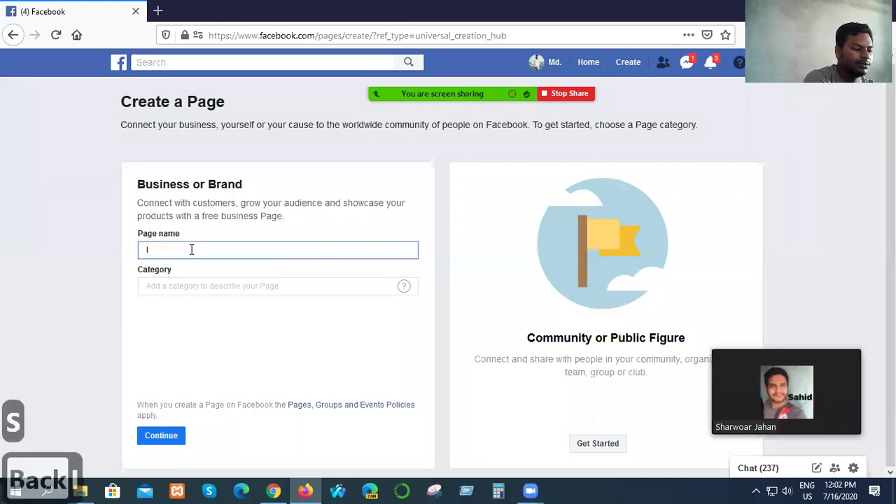
type("In")
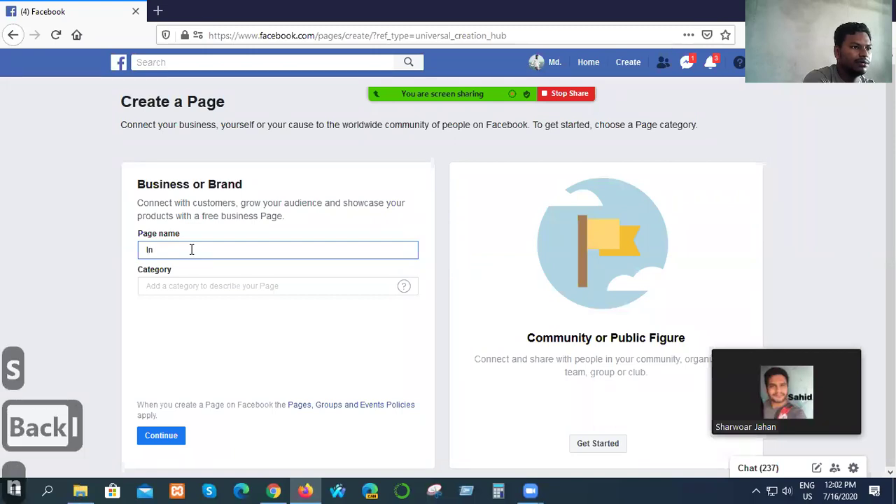
type(" Eve")
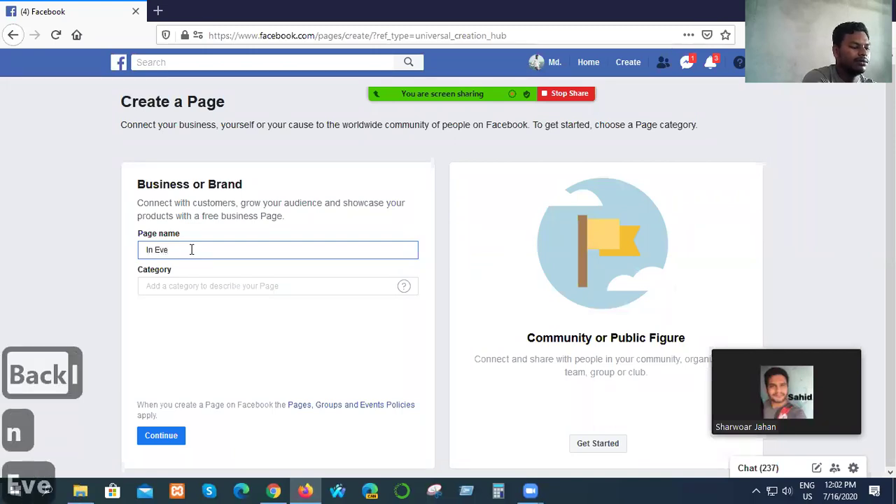
type("ry ")
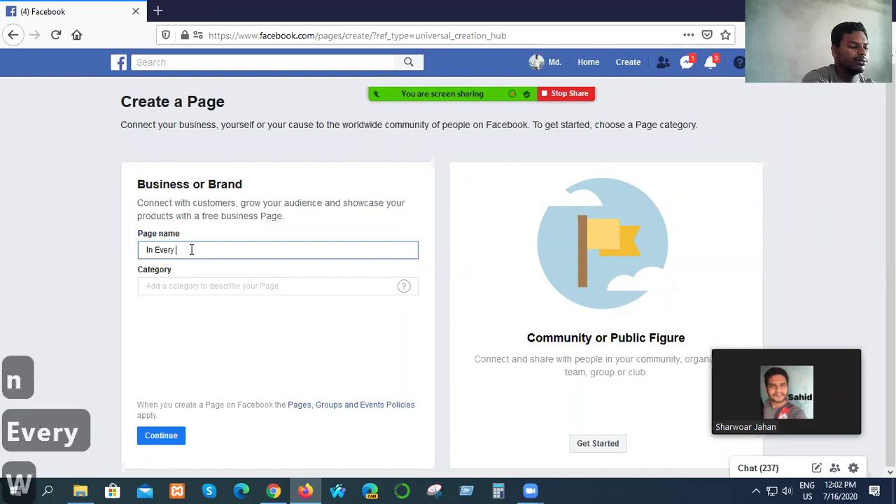
type("War")
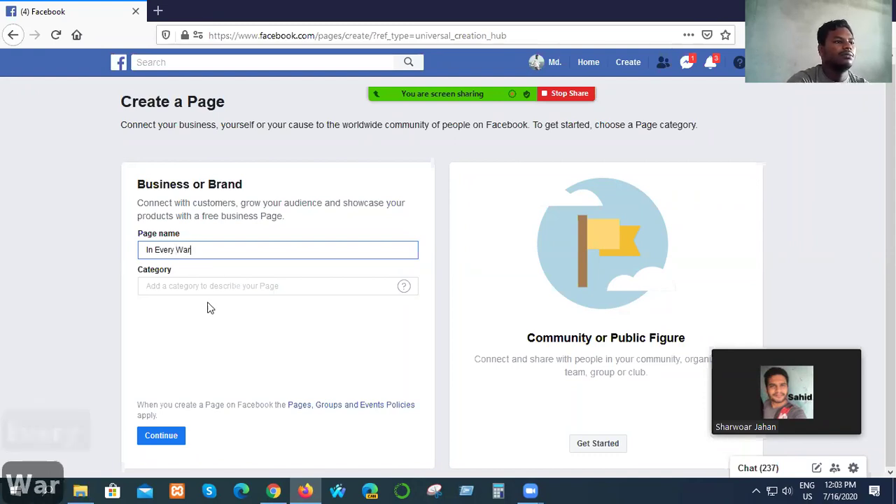
- Set the Page category to Video Game and continue to the profile picture setup
left_click(224, 288)
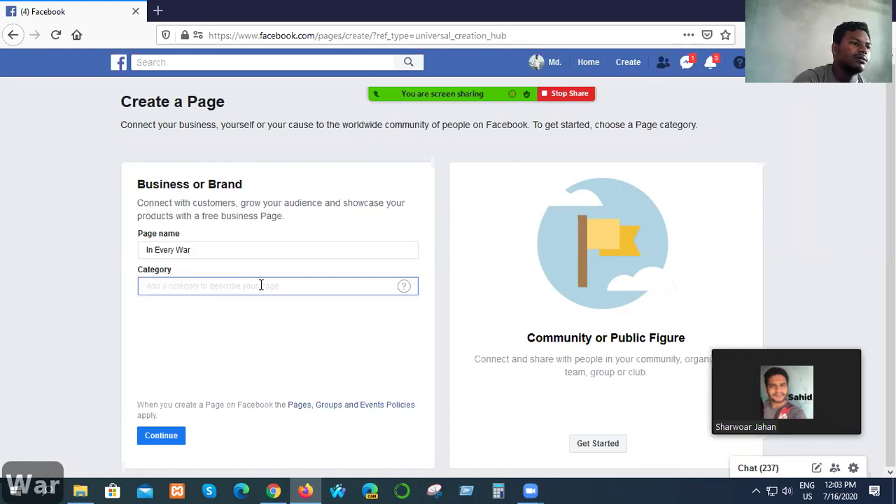
type("ga")
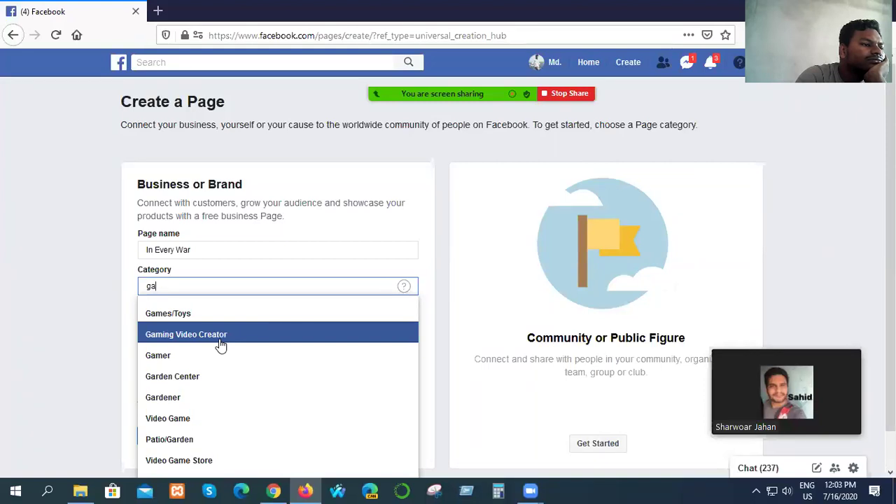
left_click(202, 419)
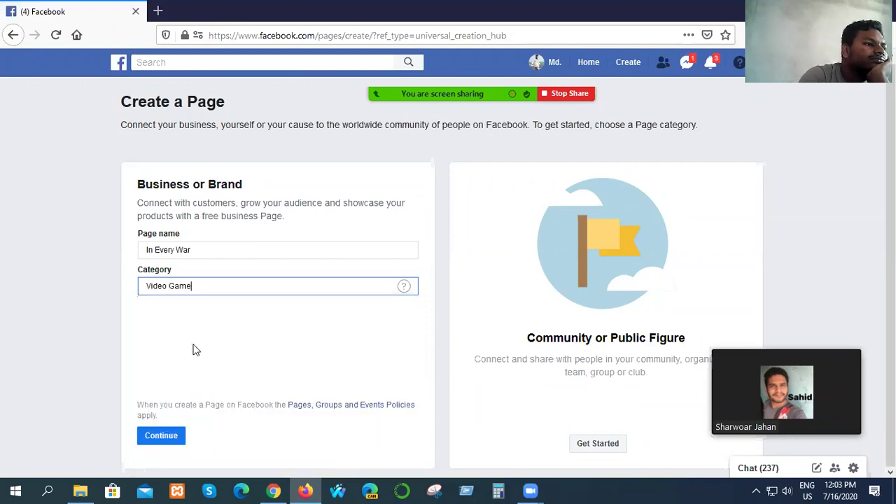
left_click(173, 435)
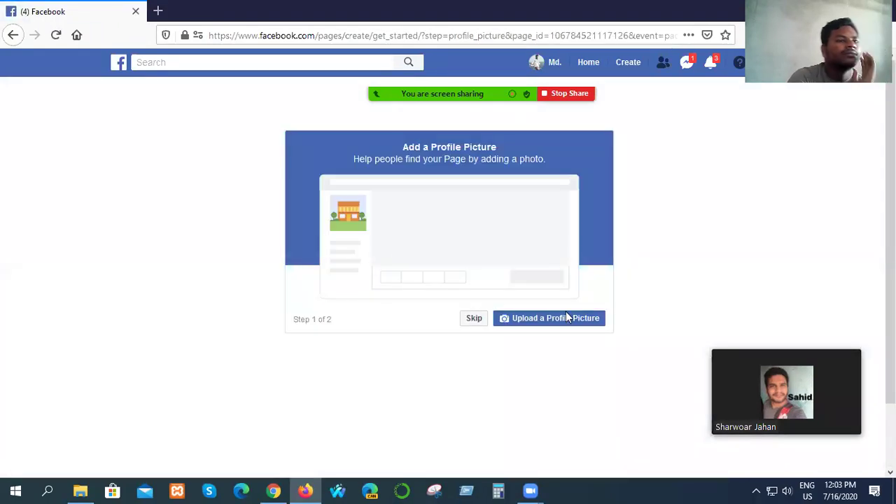
left_click(564, 319)
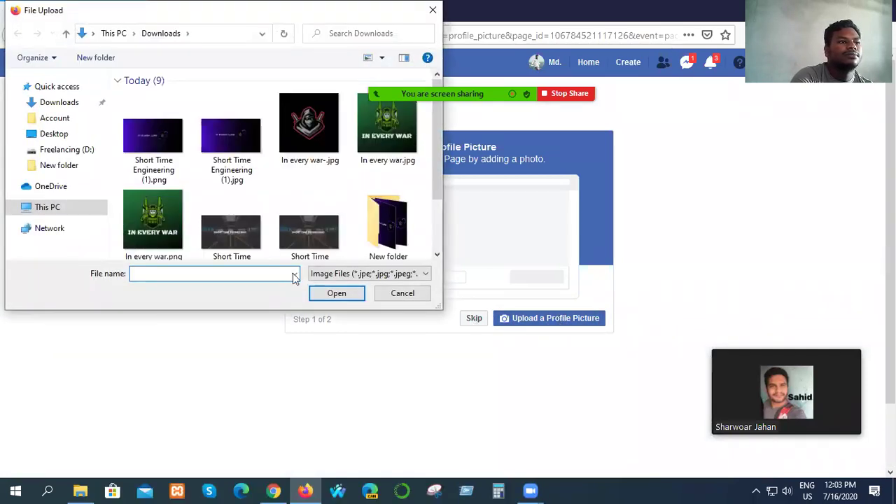
scroll(182, 225, "down", 1)
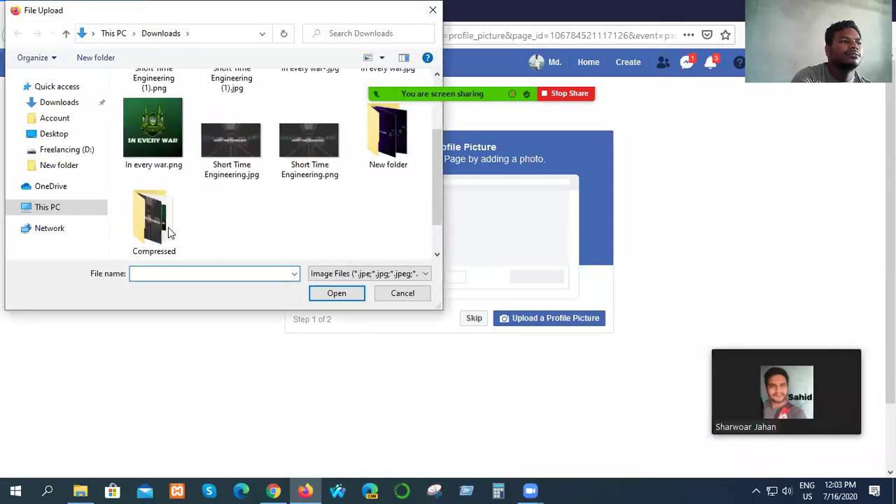
scroll(220, 229, "up", 2)
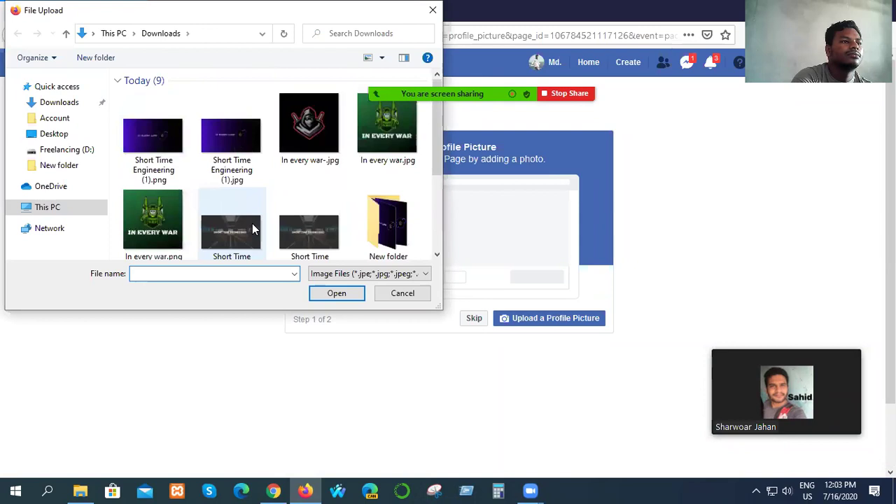
left_click(175, 221)
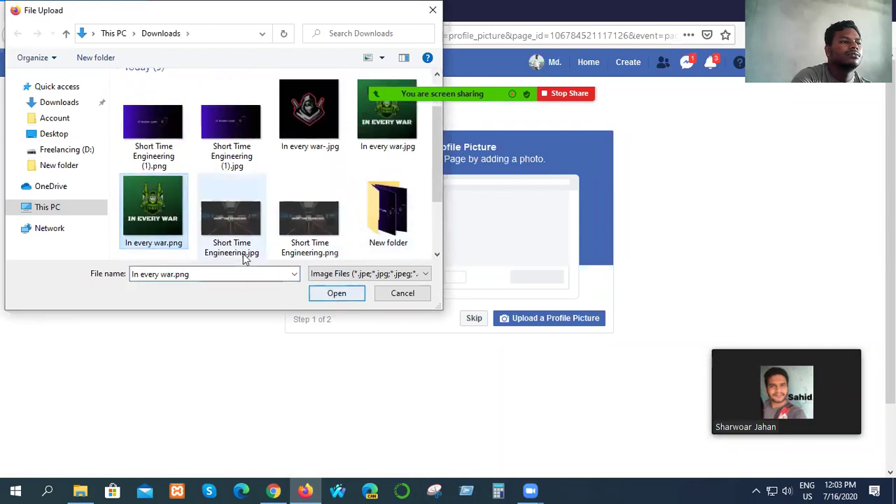
scroll(325, 220, "down", 1)
scroll(317, 222, "up", 2)
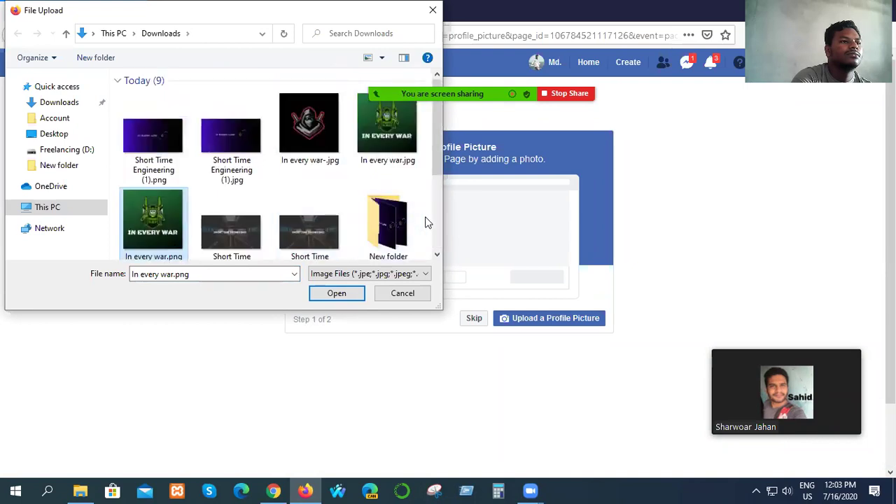
left_click(388, 133)
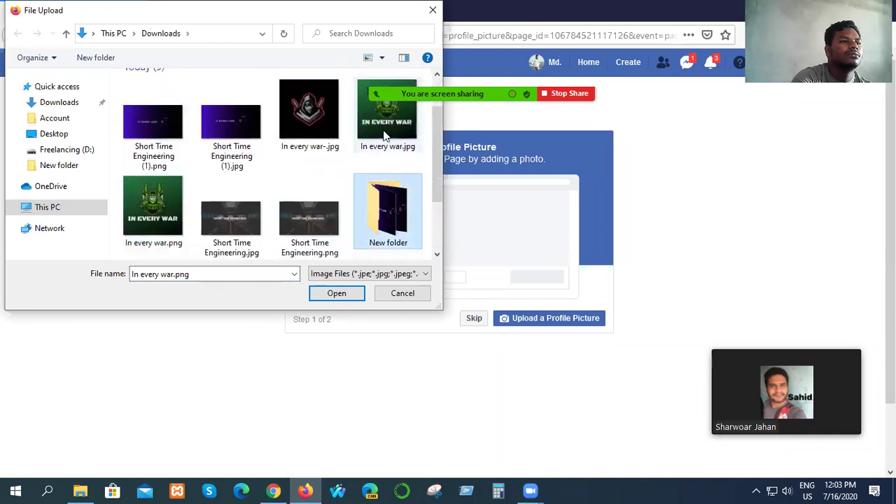
left_click(339, 297)
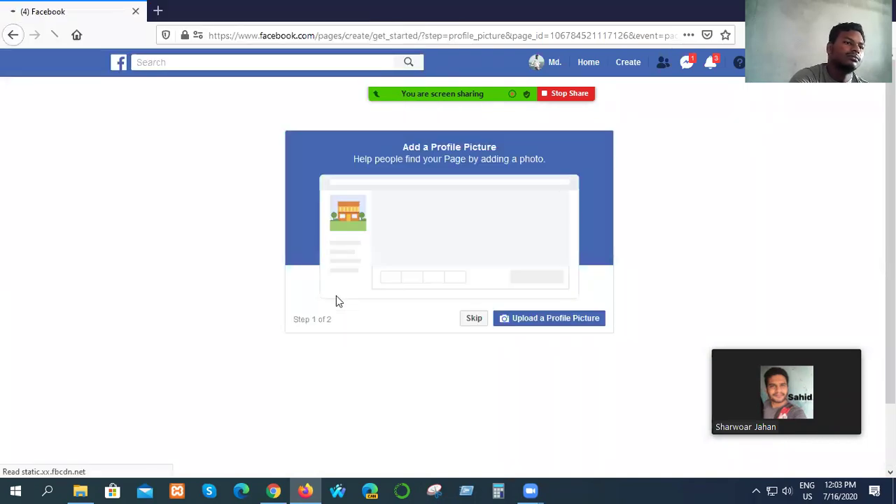
- Choose Short Time Engineering.jpg from New folder in Downloads as the cover photo, completing the Page setup and dismissing the introductory tip
left_click(545, 320)
scroll(248, 246, "down", 2)
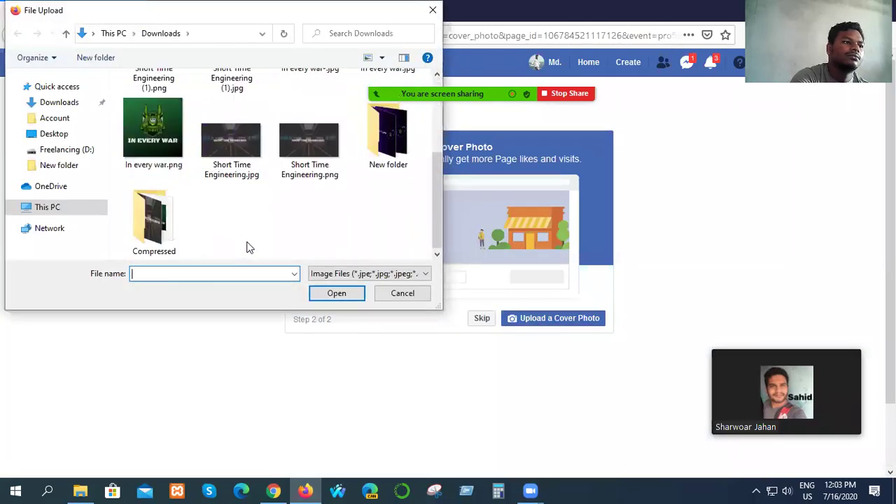
double_click(161, 238)
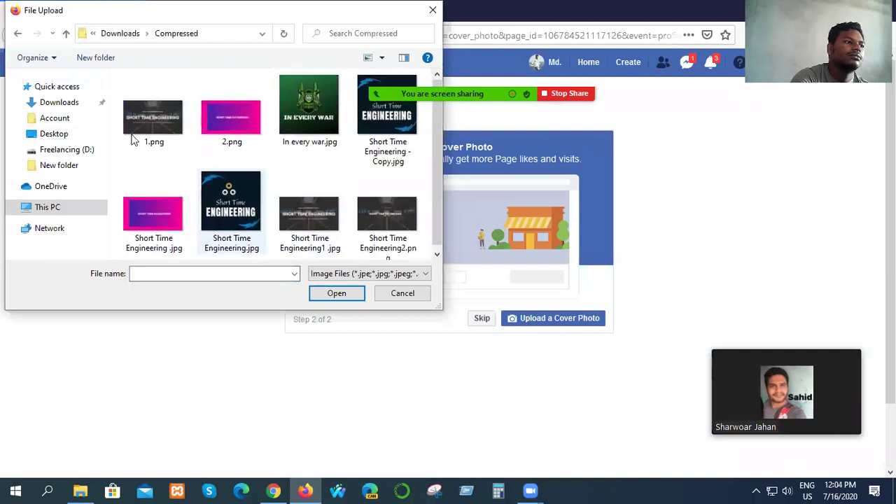
left_click(18, 33)
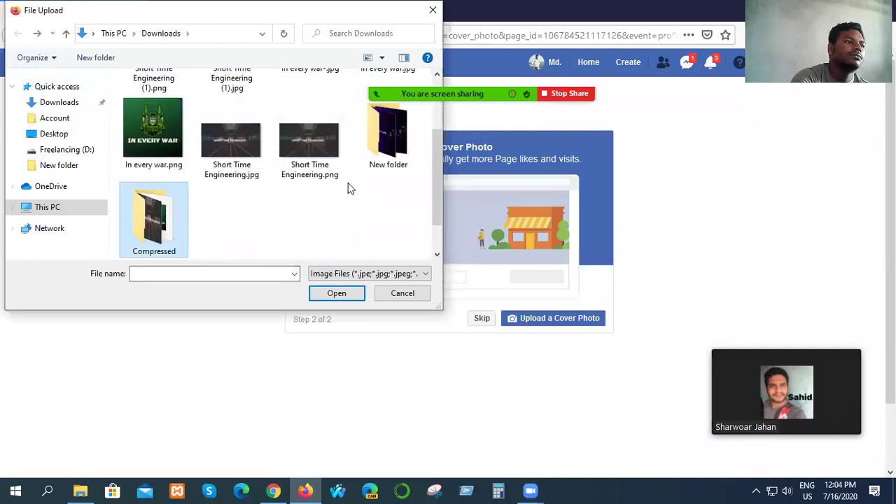
double_click(389, 167)
left_click(243, 154)
left_click(329, 293)
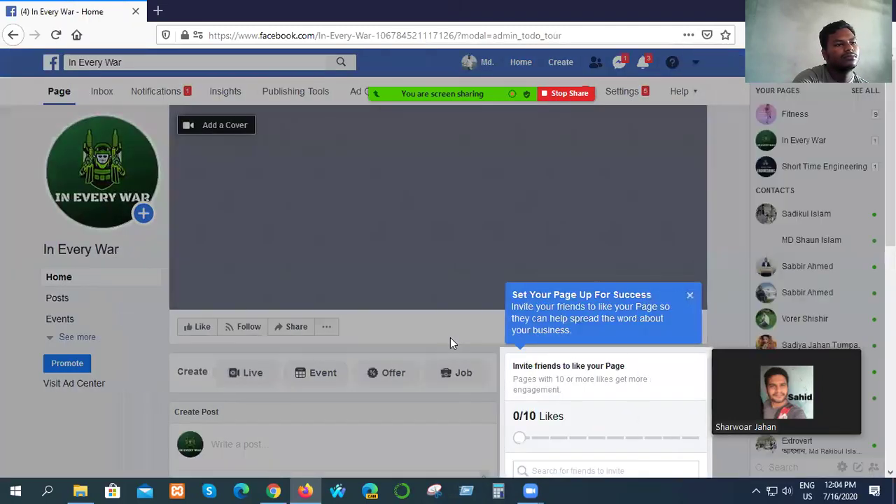
left_click(689, 296)
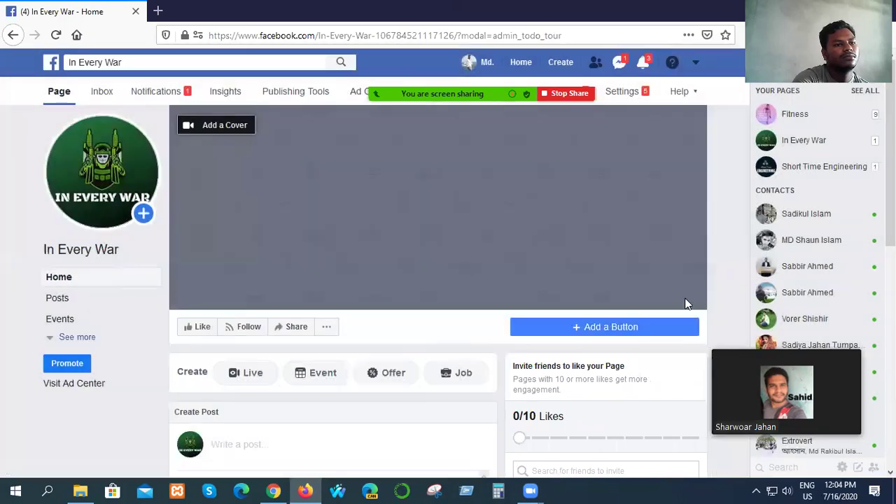
- Upload Short Time Engineering.jpg from New folder as the In Every War Page's cover and save it
scroll(409, 418, "down", 3)
scroll(409, 418, "up", 3)
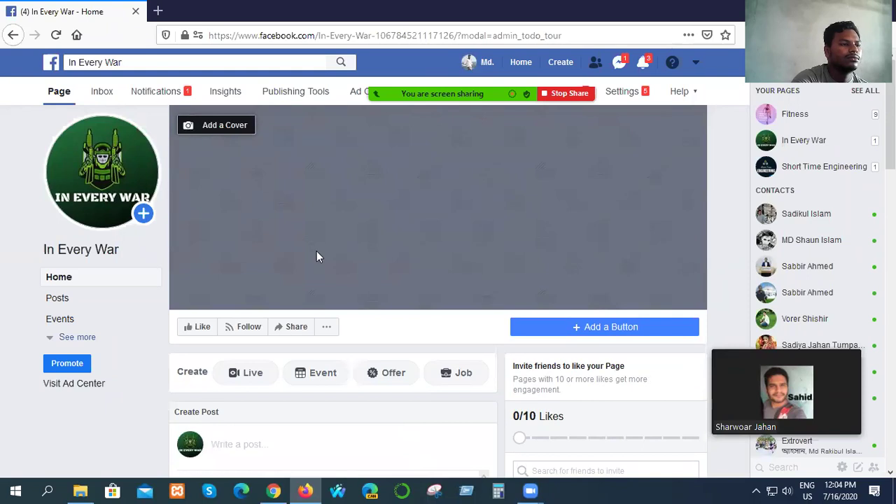
scroll(308, 257, "down", 3)
scroll(308, 257, "up", 3)
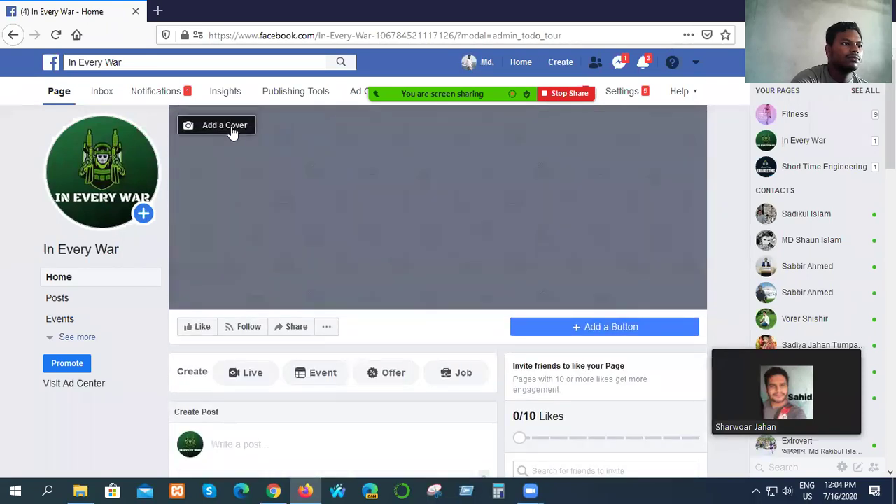
left_click(233, 133)
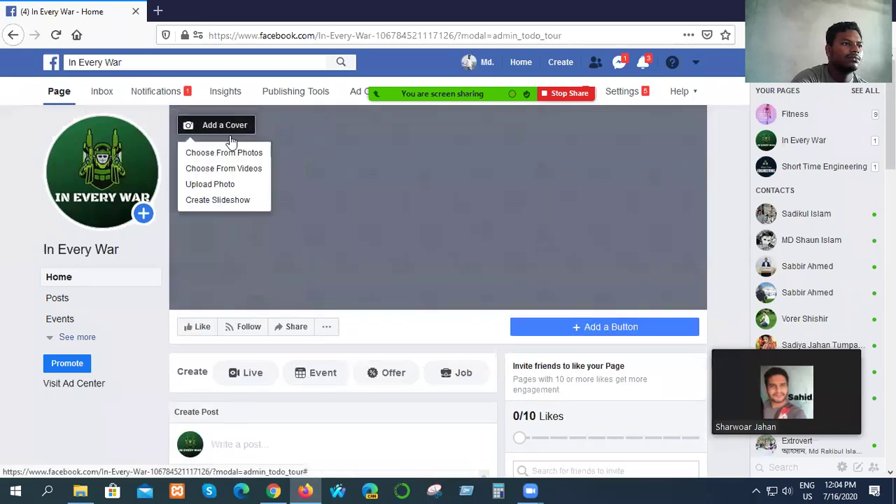
left_click(216, 187)
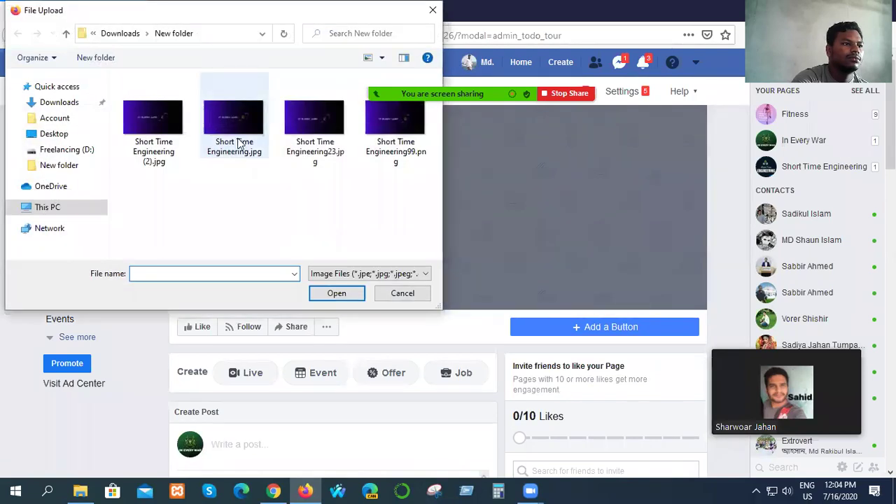
left_click(238, 144)
left_click(324, 295)
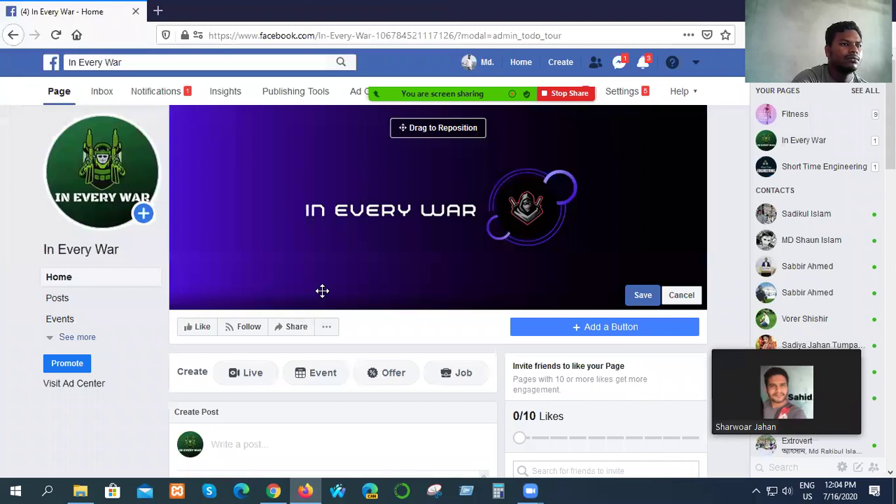
left_click(639, 295)
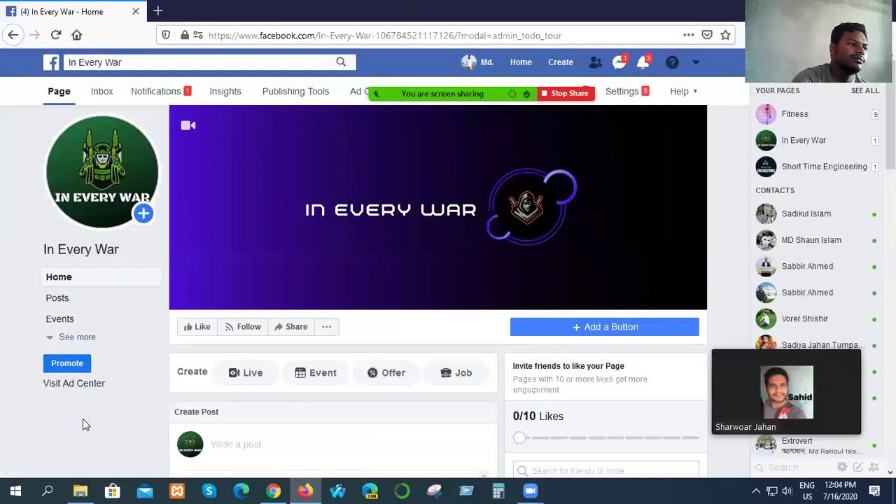
- Look over the new Page's home content, its full section list and its additional Page options
scroll(82, 419, "down", 5)
scroll(84, 419, "up", 5)
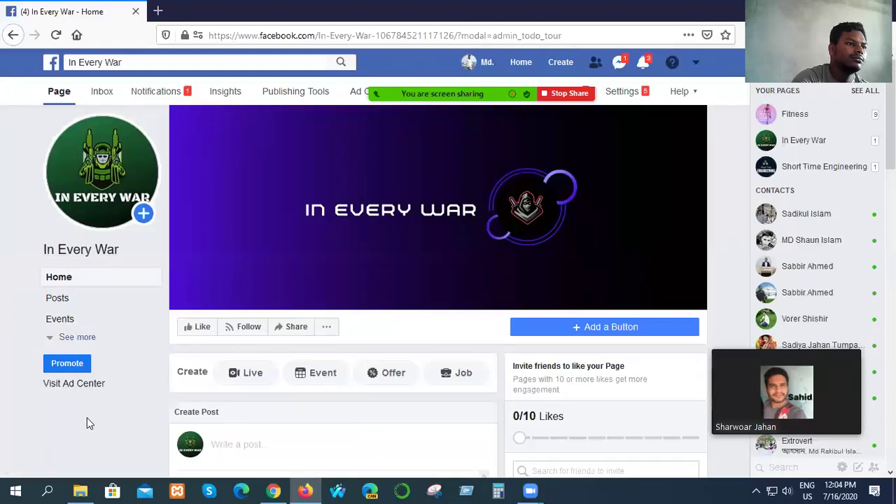
scroll(87, 419, "down", 3)
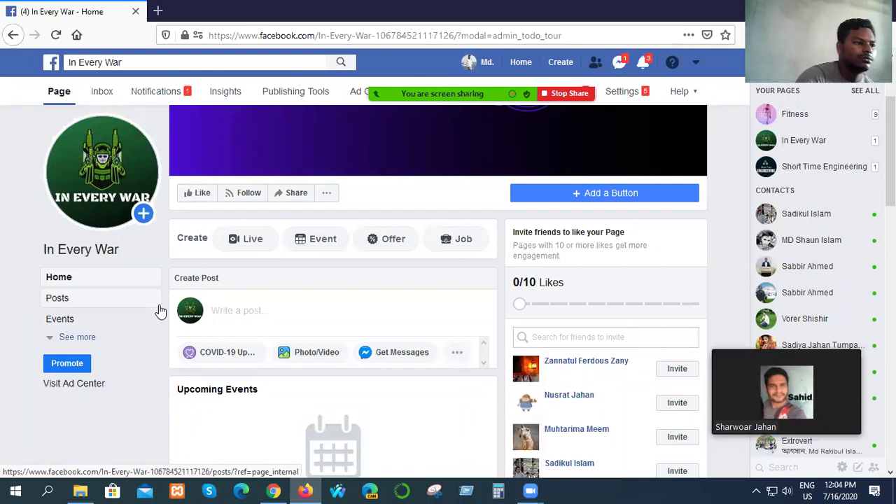
left_click(66, 337)
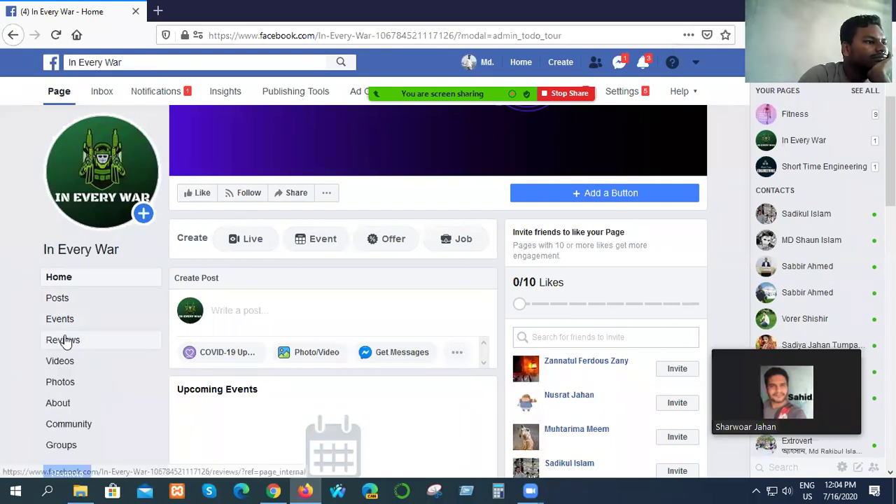
scroll(101, 414, "down", 3)
scroll(102, 409, "up", 4)
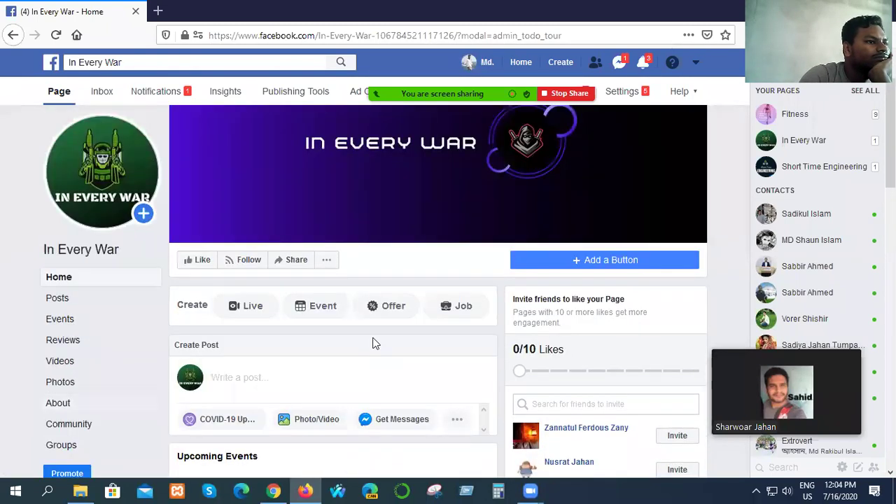
scroll(374, 343, "up", 2)
left_click(325, 331)
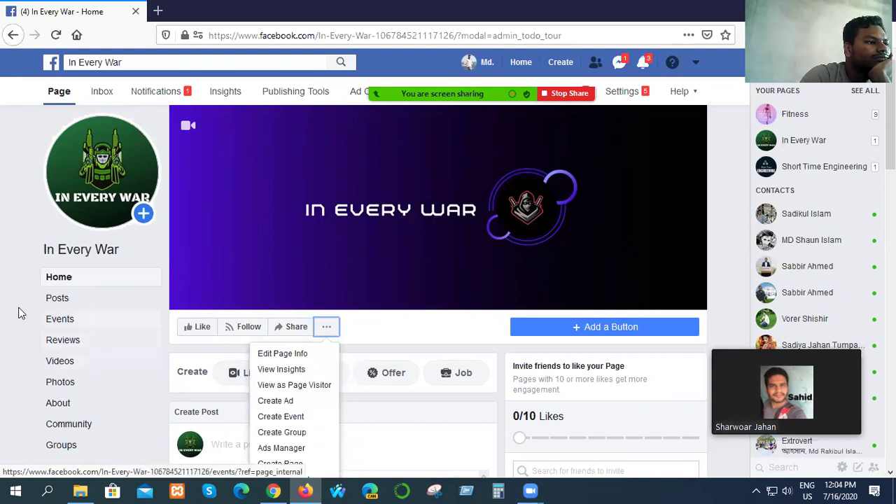
left_click(48, 365)
- Create the Page username ineverwar from the About information
left_click(90, 409)
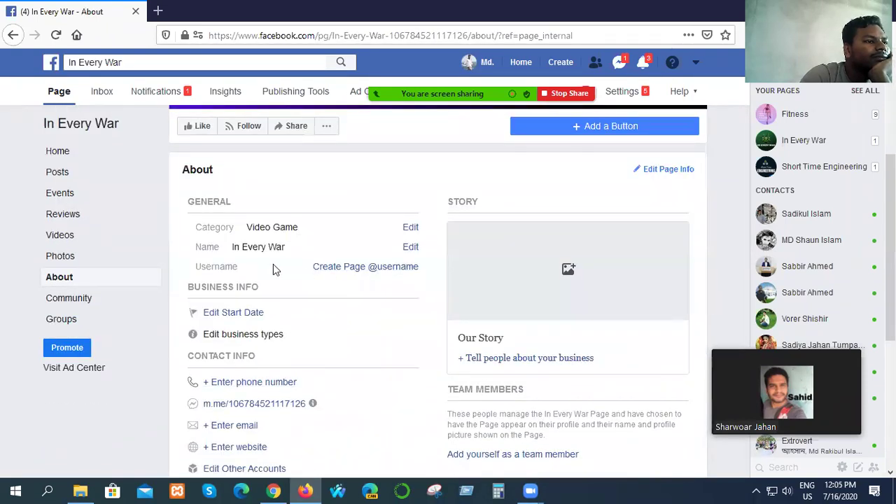
left_click(383, 266)
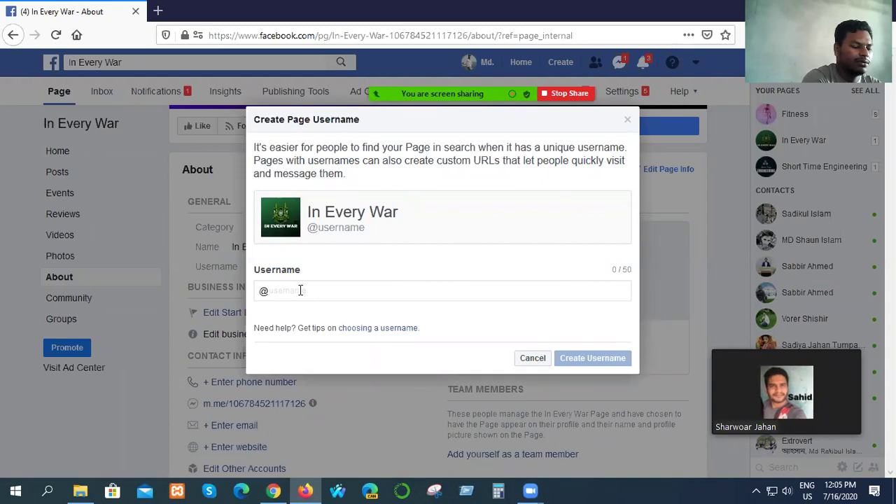
type("inev")
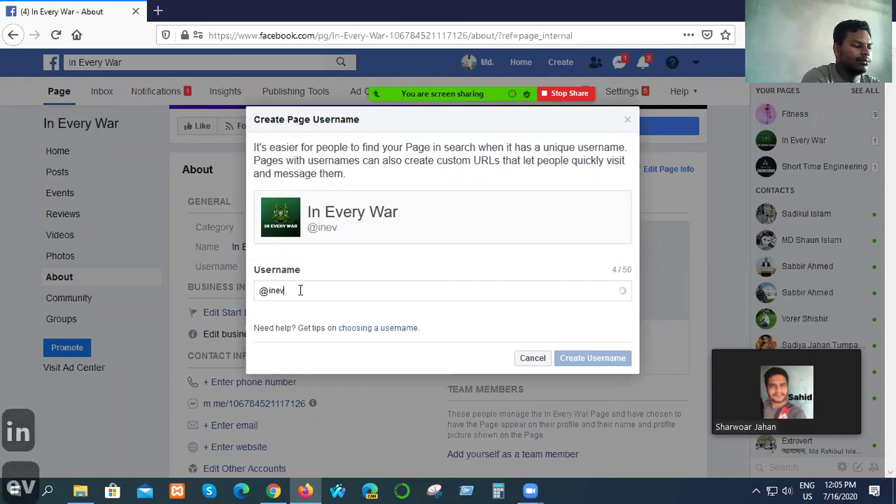
type("erwar")
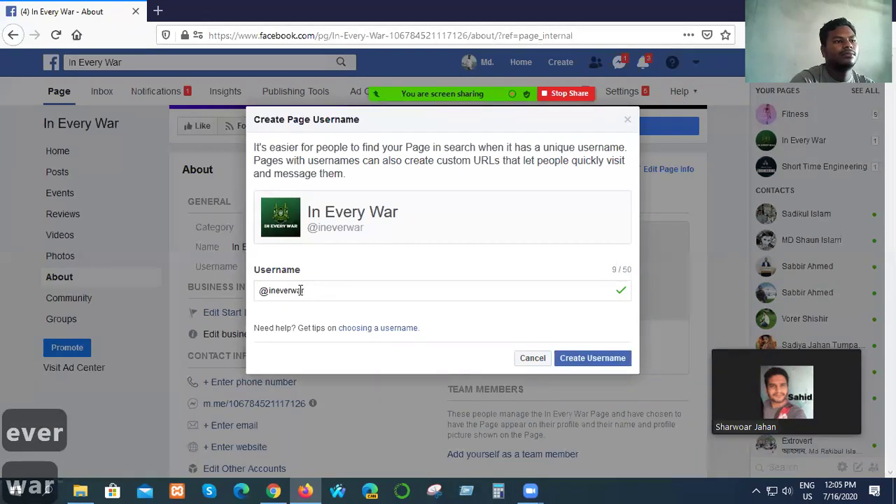
left_click(592, 358)
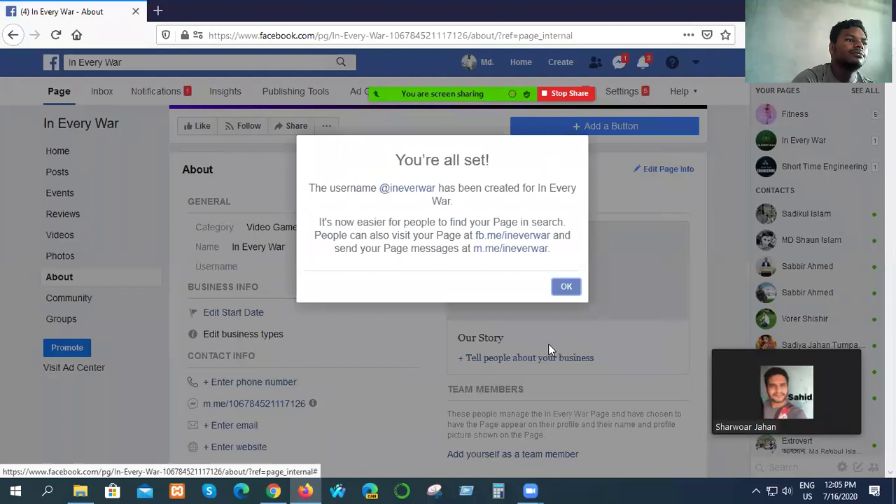
left_click(566, 287)
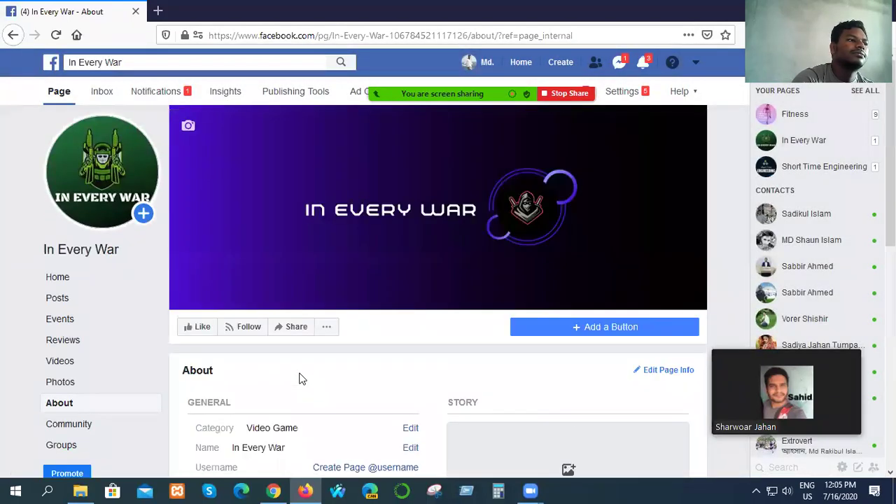
left_click(59, 97)
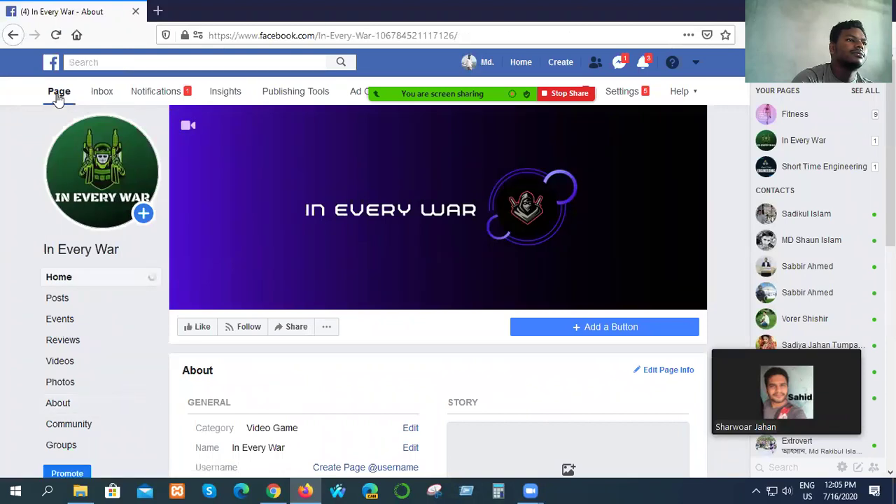
left_click(58, 35)
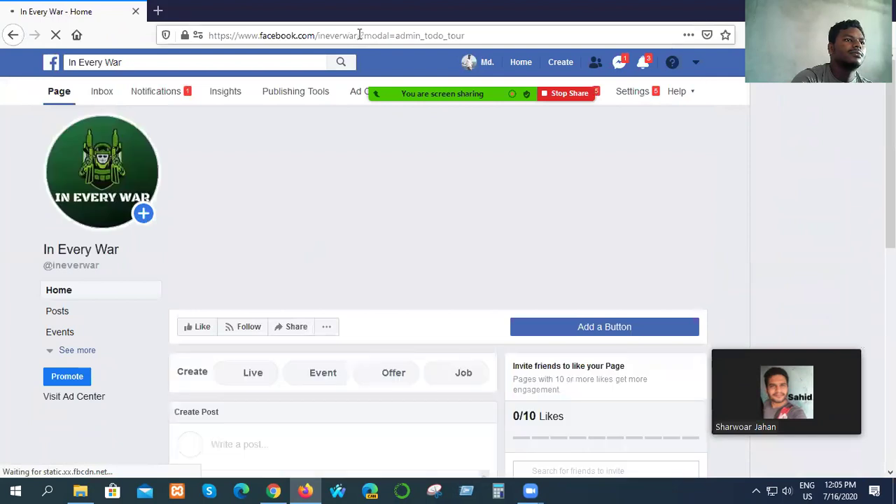
left_click_drag(357, 35, 469, 29)
key("BackSpace")
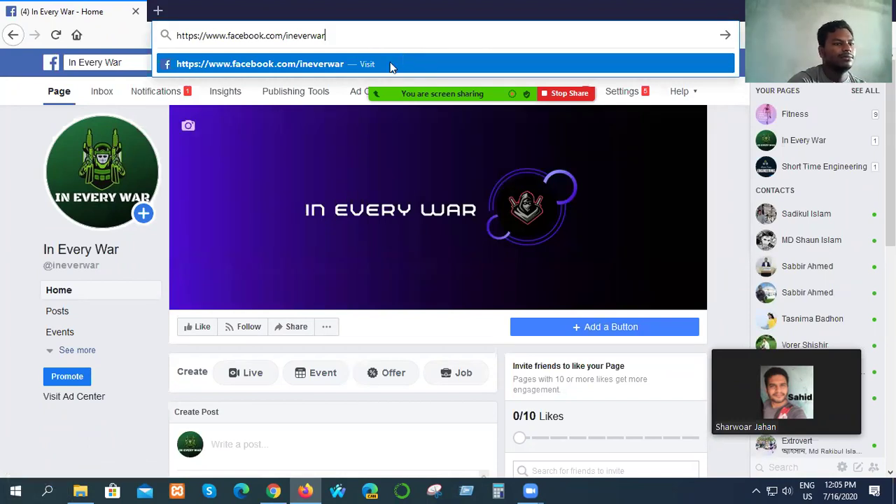
- Change the Page's username to ineverywar in the About information and return to the Page's home
left_click(77, 350)
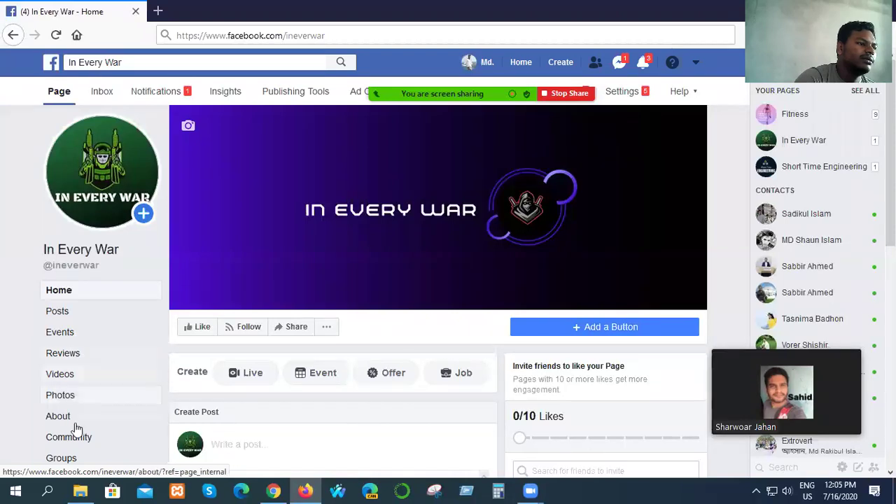
scroll(105, 396, "down", 1)
left_click(80, 350)
scroll(408, 366, "down", 1)
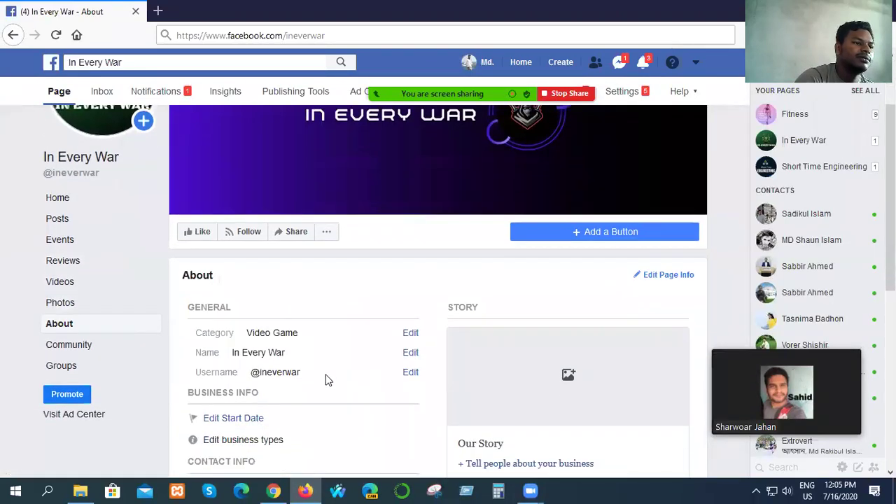
left_click(411, 356)
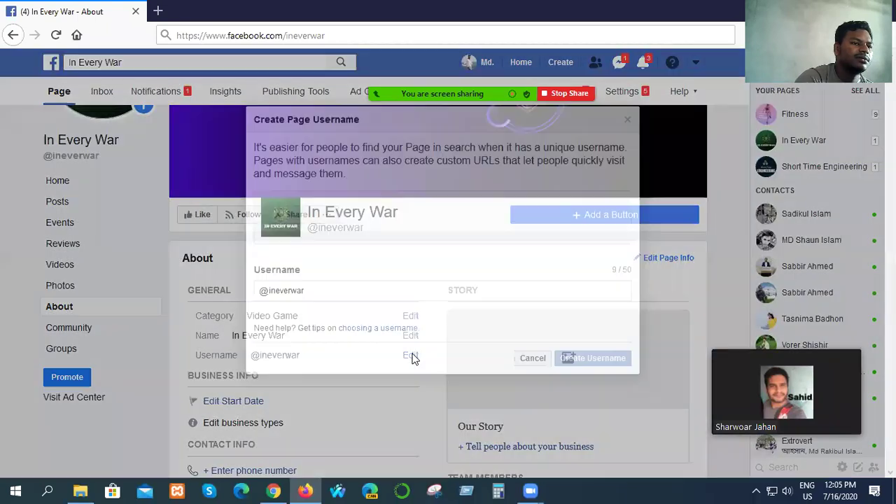
double_click(337, 293)
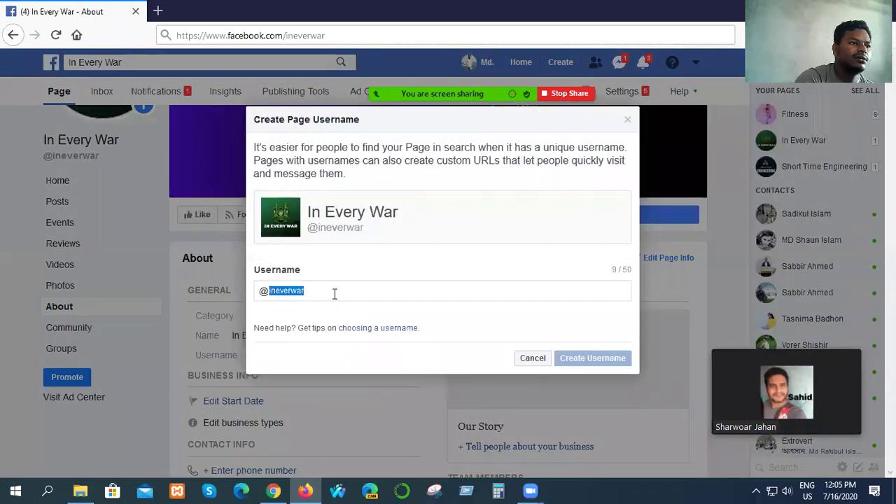
key("BackSpace")
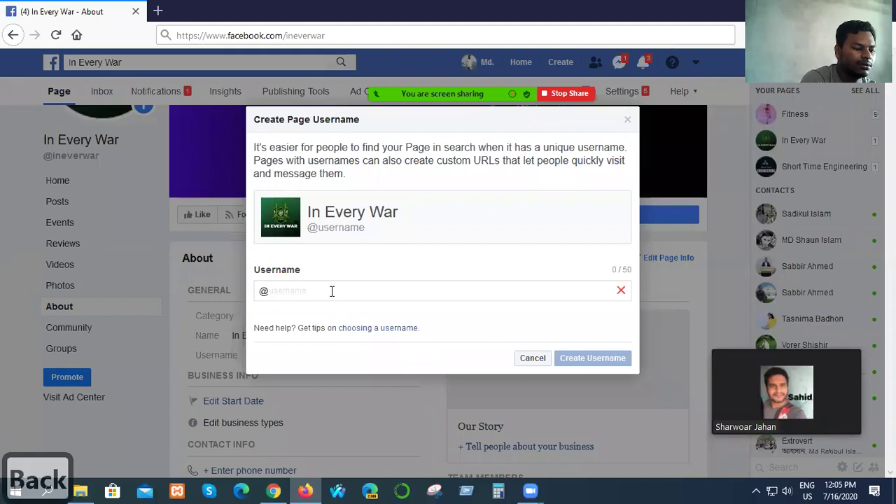
type("inevery")
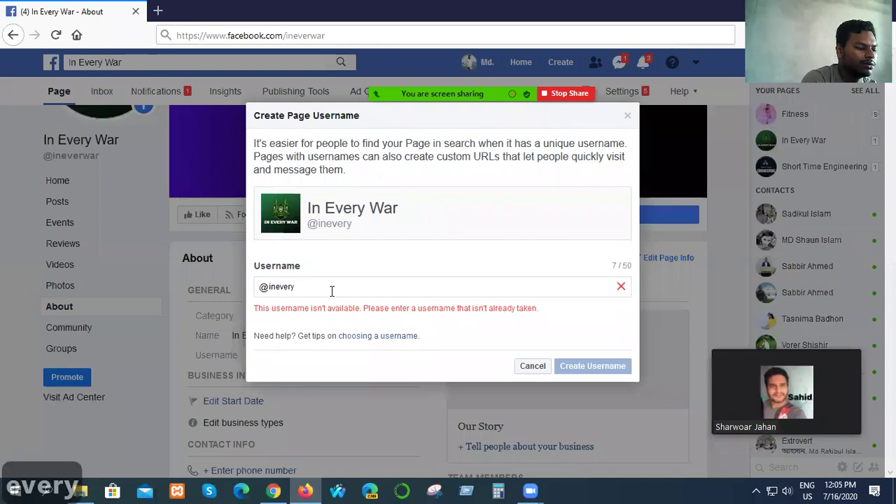
type("war")
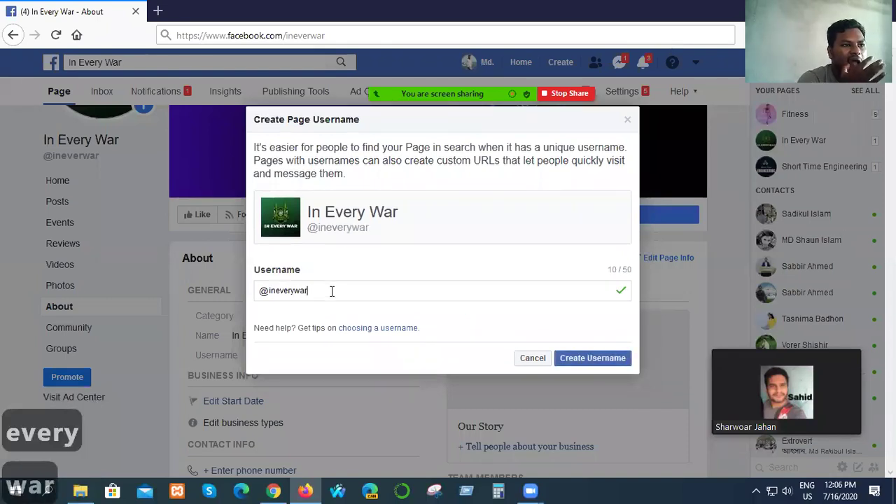
left_click(592, 359)
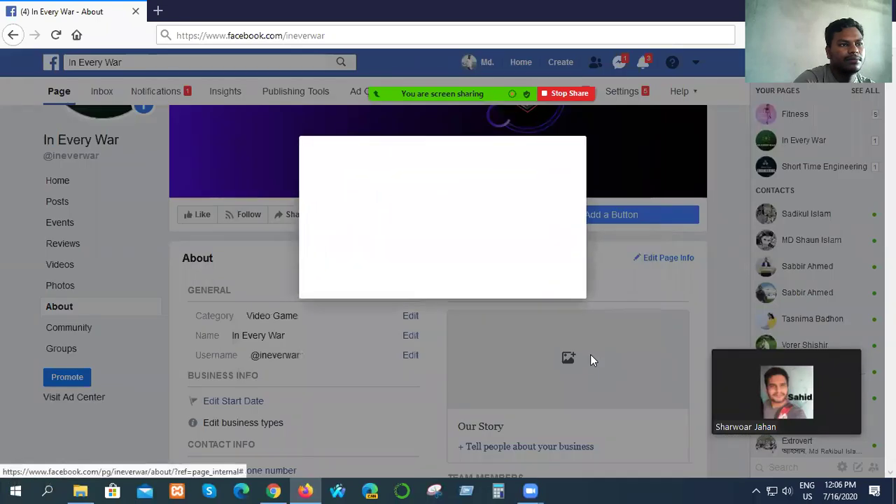
left_click(567, 288)
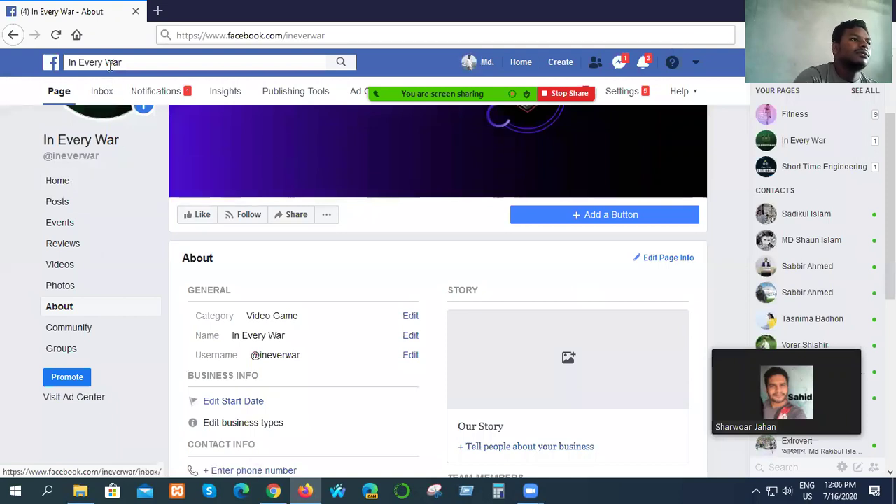
left_click(61, 96)
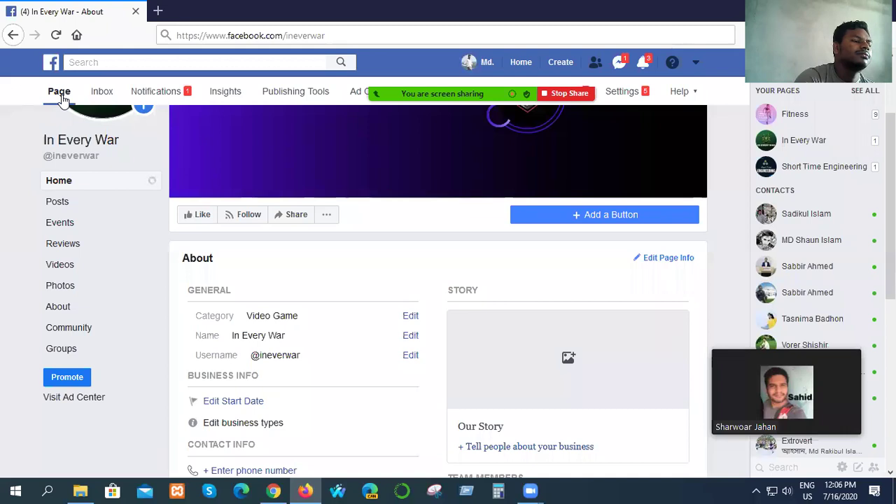
left_click(56, 34)
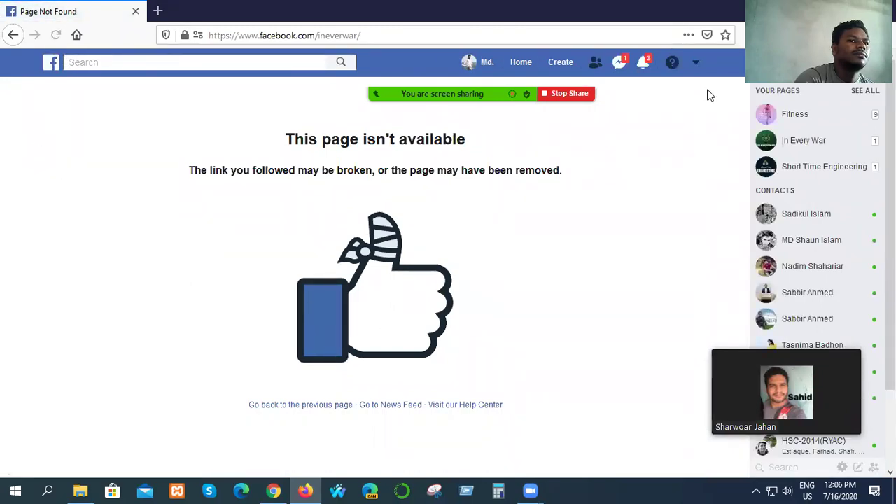
left_click(805, 142)
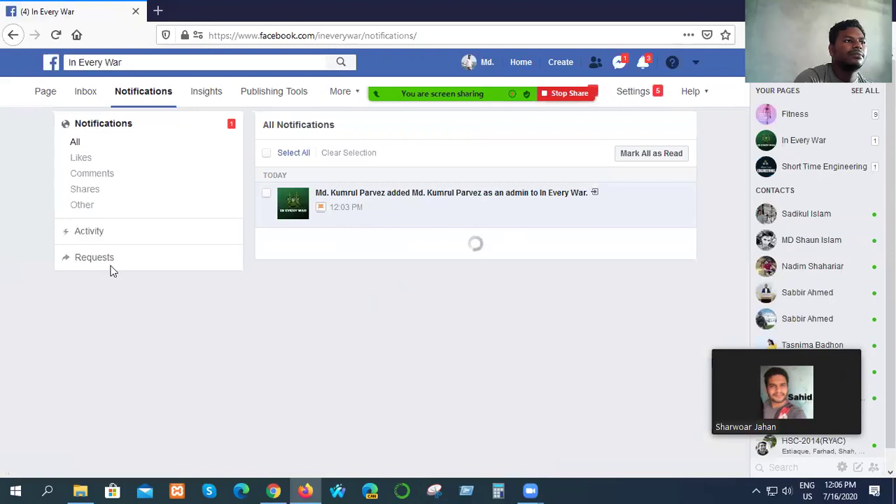
left_click(352, 36)
left_click_drag(365, 35, 440, 37)
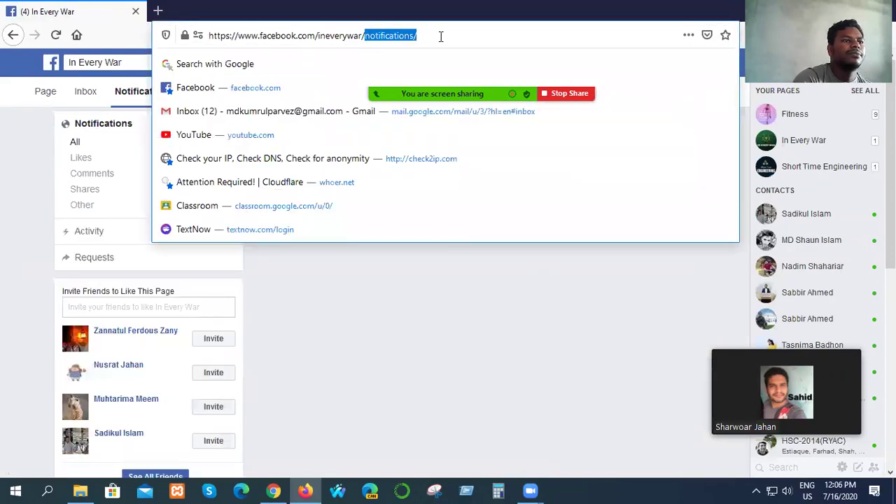
key("BackSpace")
key("BackSpace")
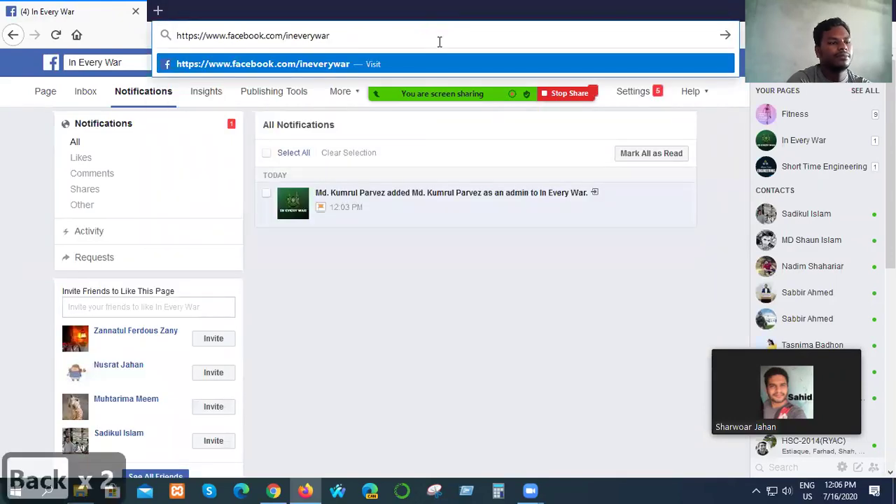
key("Return")
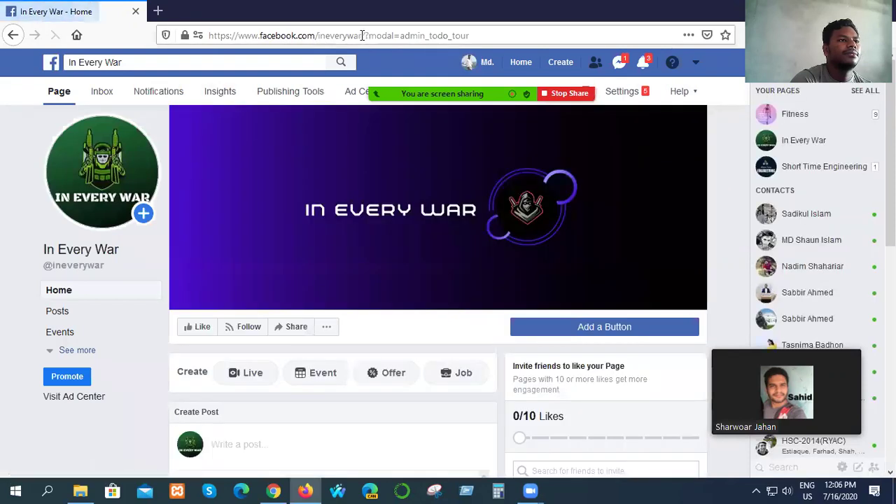
left_click(364, 35)
left_click_drag(365, 35, 209, 35)
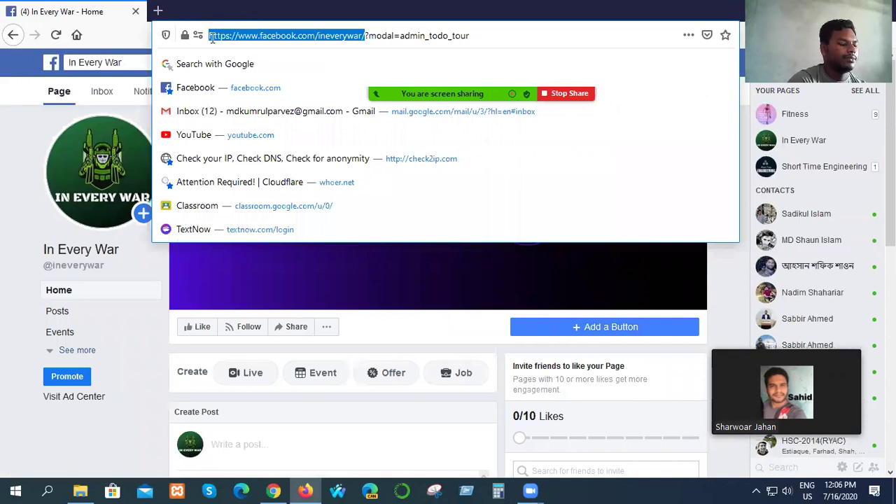
key("ctrl+c")
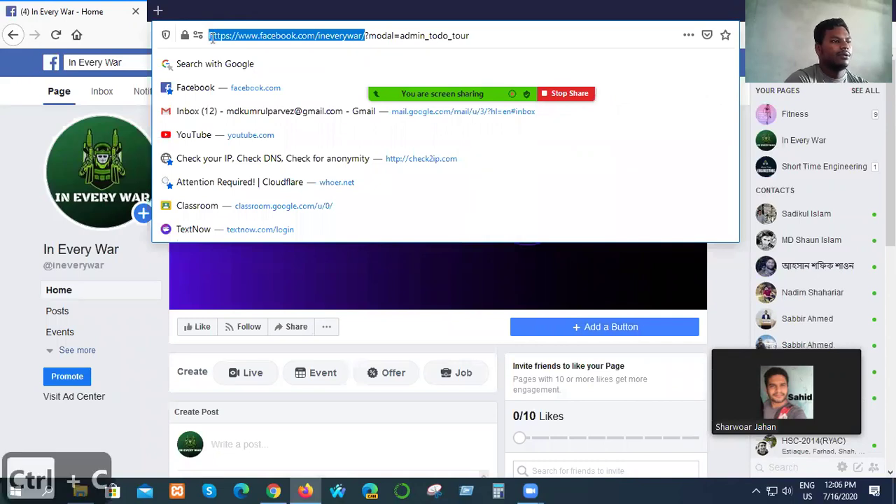
left_click(25, 254)
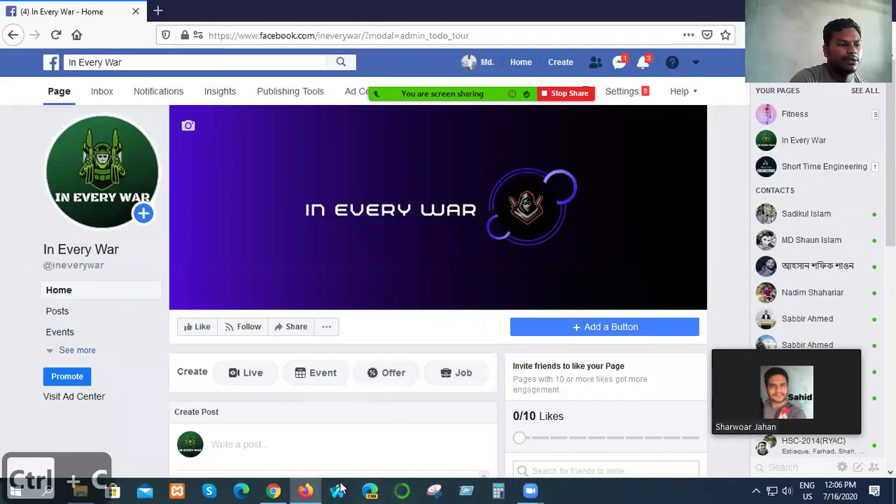
- Switch to the YouTube channel's About page in Chrome, overlay the first 2 custom links on the channel art and add an empty link
left_click(274, 490)
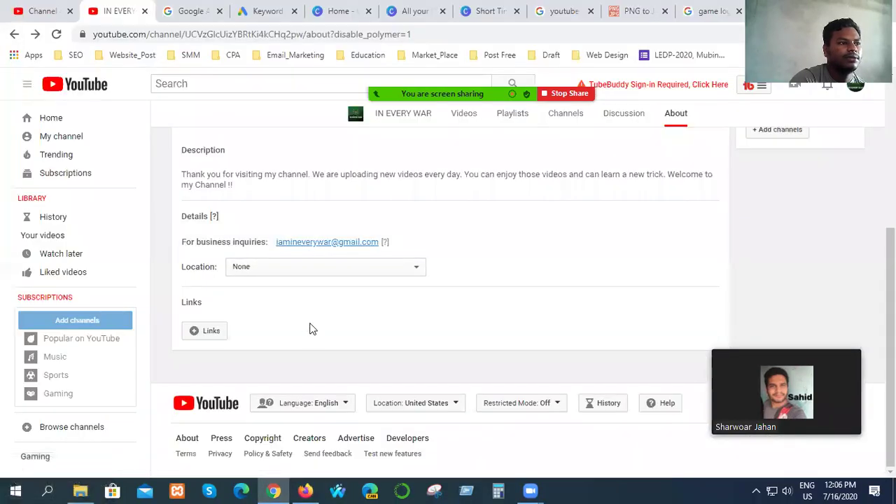
left_click(209, 333)
left_click(246, 355)
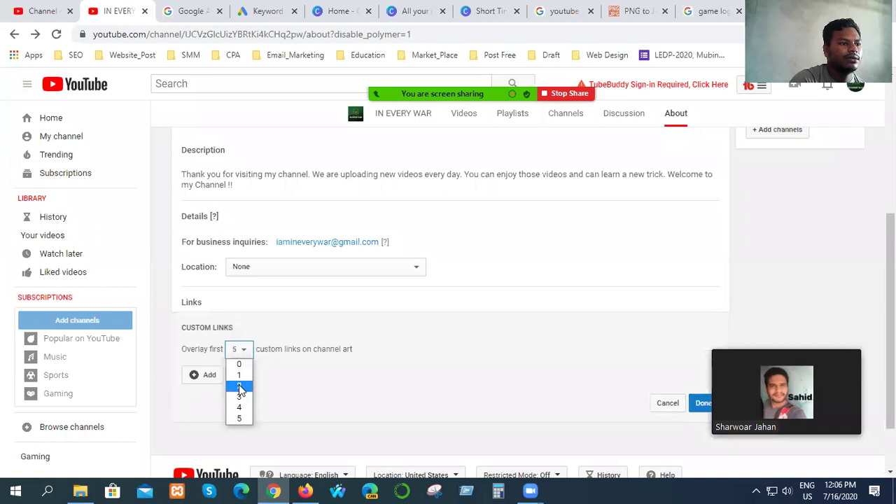
left_click(240, 385)
left_click(209, 377)
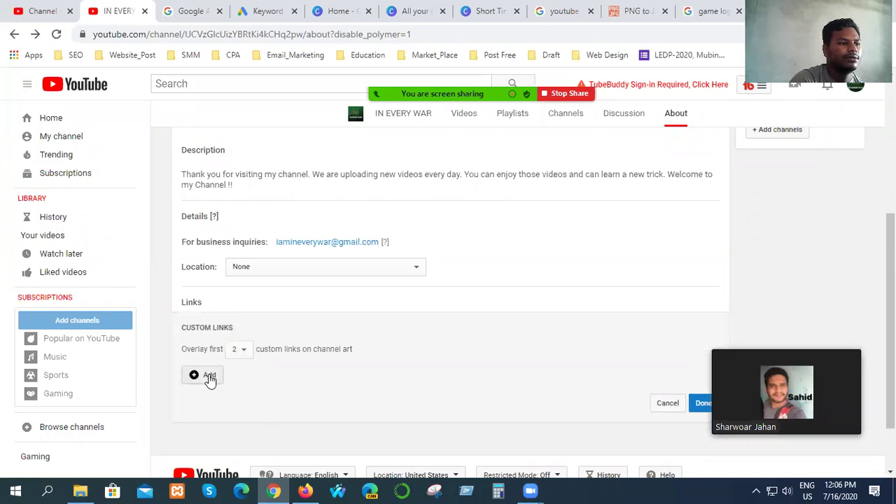
left_click(233, 348)
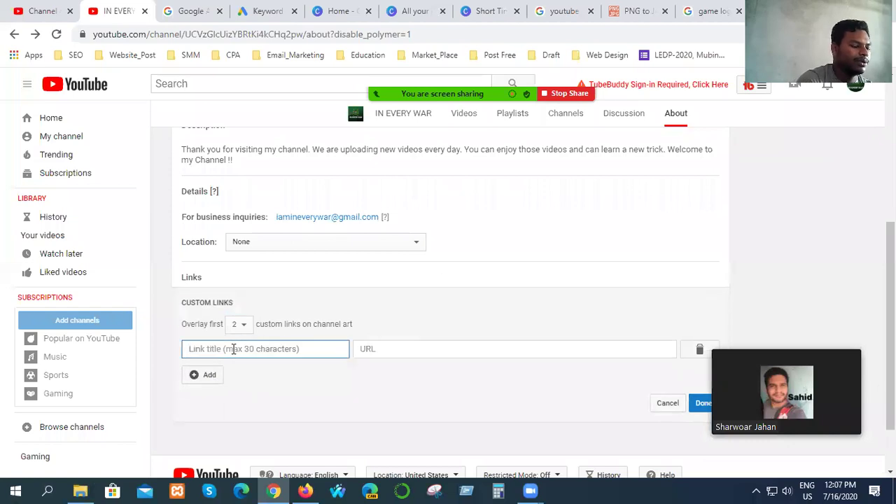
type("Facebo")
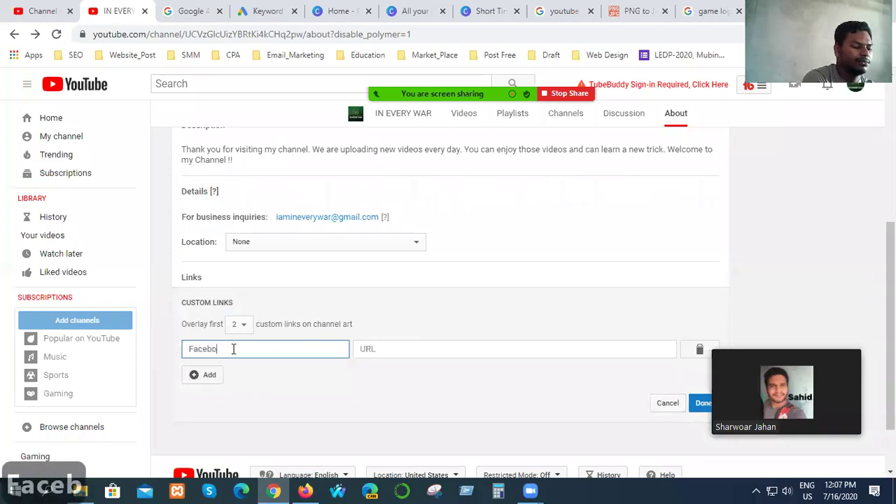
type("ok")
left_click(381, 350)
key("ctrl+v")
scroll(546, 381, "down", 1)
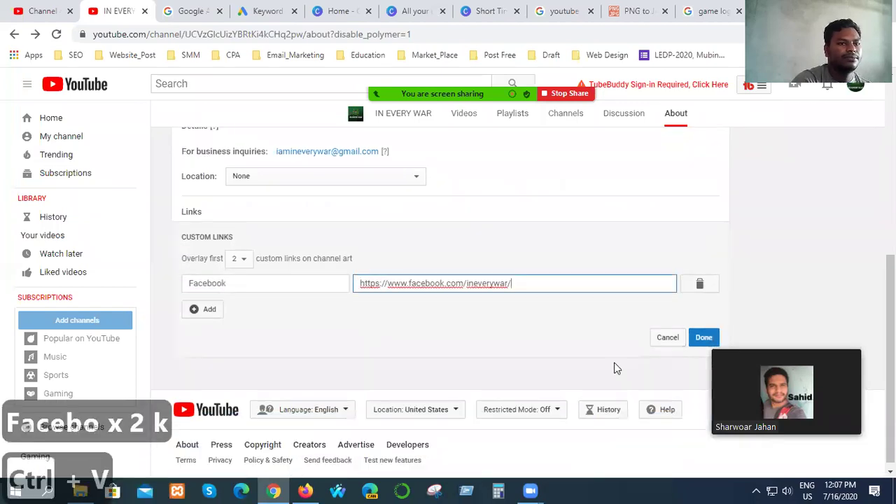
left_click(704, 339)
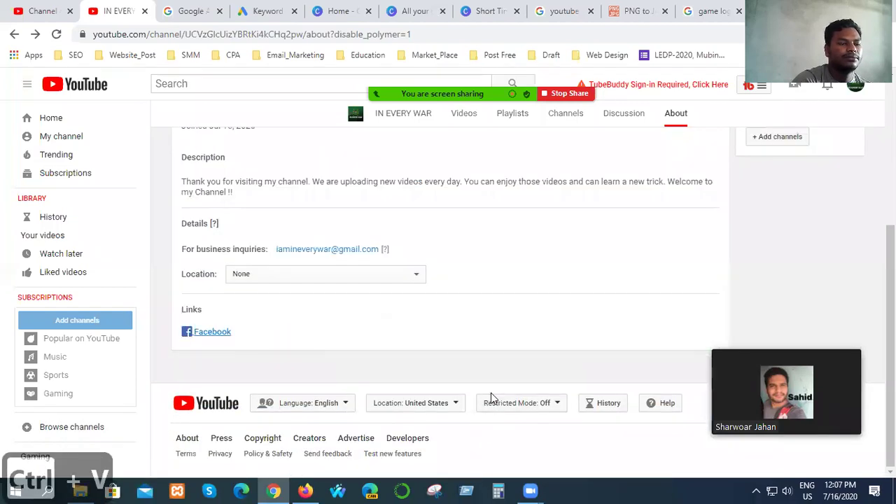
- Check the Facebook link on the channel banner and in the About page's Links section
scroll(438, 373, "up", 3)
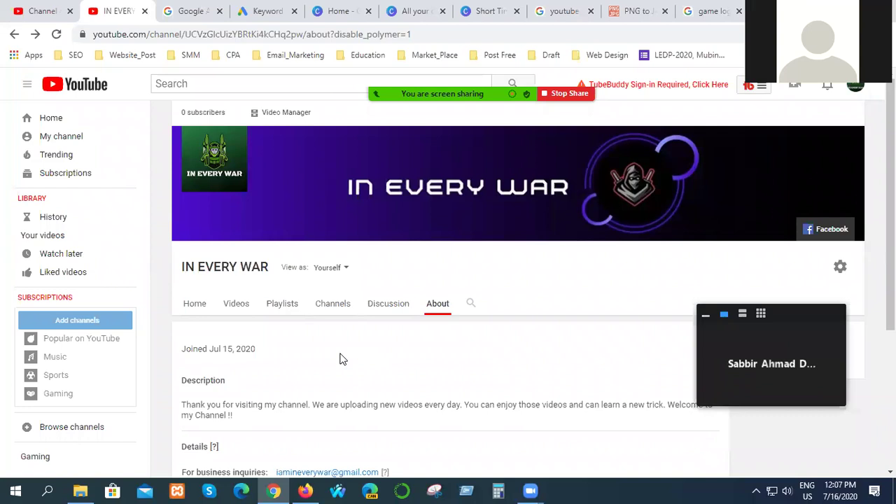
scroll(500, 334, "down", 1)
scroll(426, 342, "down", 2)
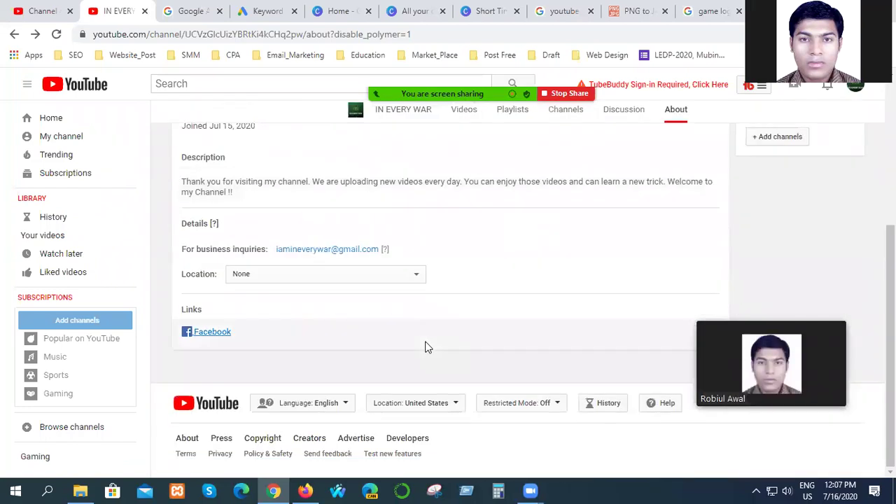
scroll(427, 346, "up", 3)
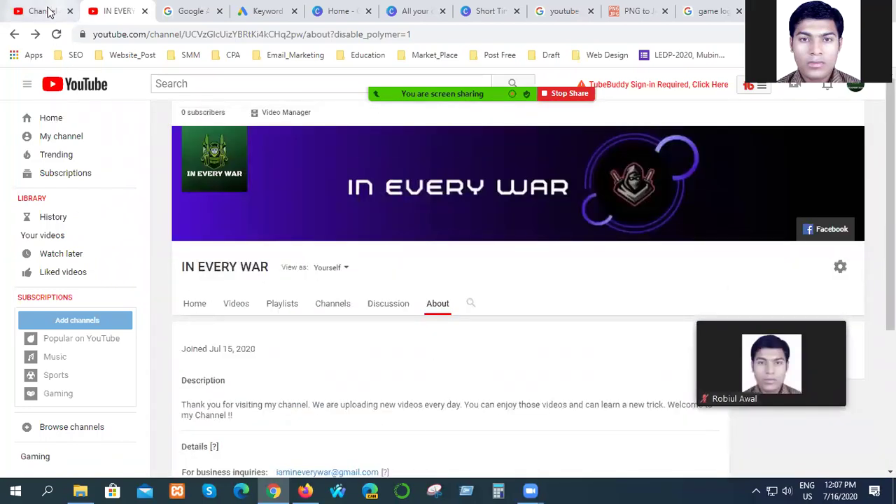
- Look over the YouTube Studio dashboard and open the channel's own page to examine its banner, Facebook link and home content
left_click(46, 9)
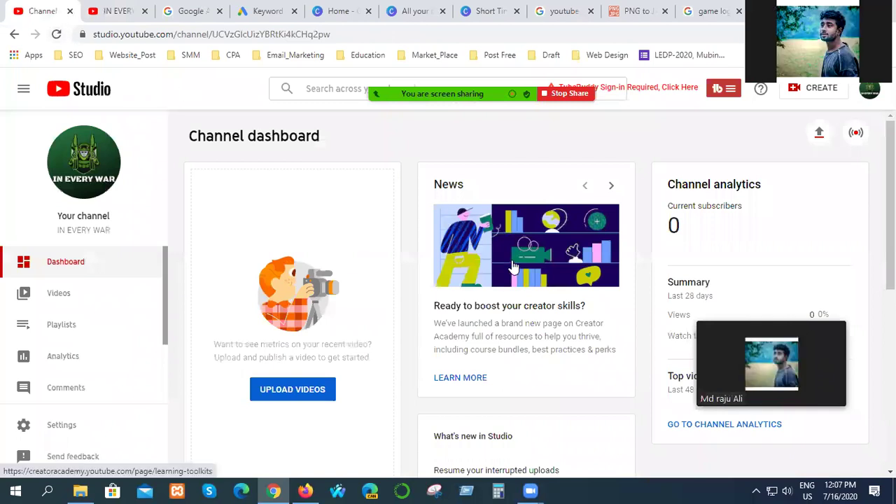
scroll(434, 322, "down", 5)
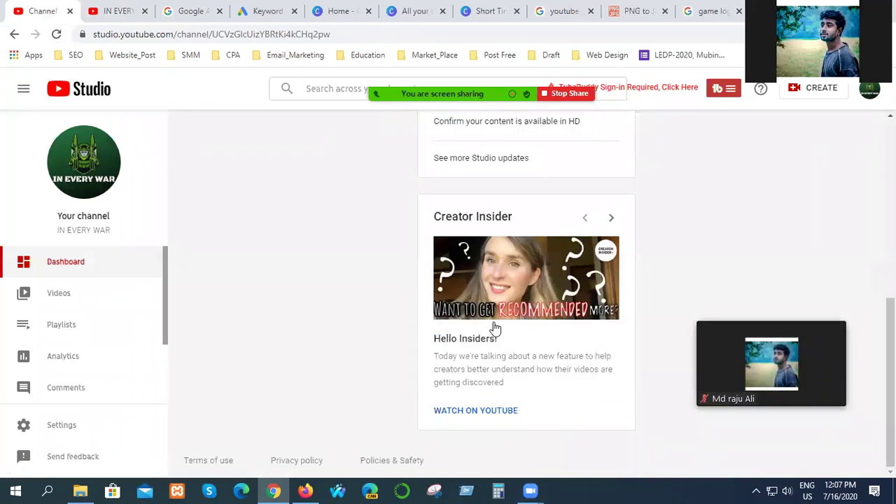
scroll(376, 354, "up", 5)
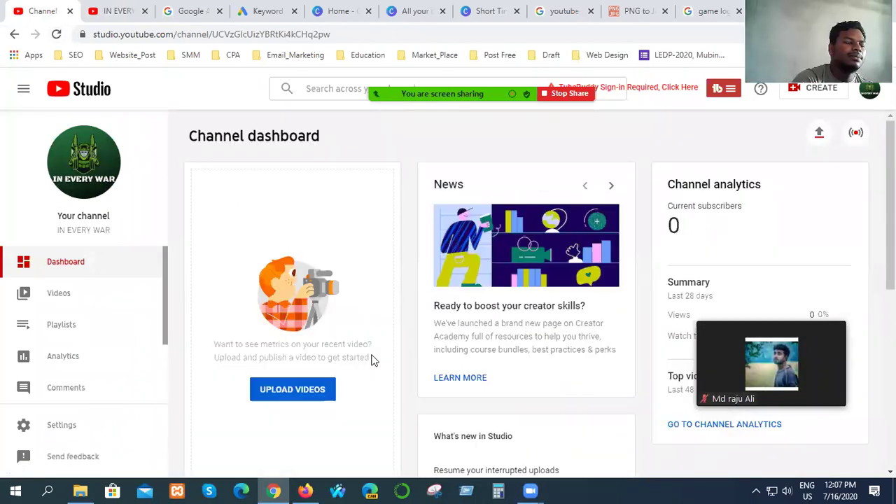
left_click(871, 91)
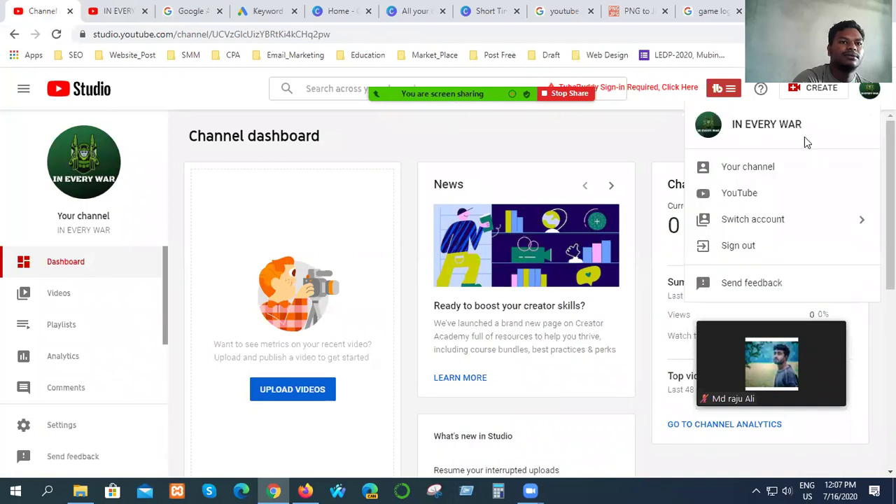
left_click(747, 167)
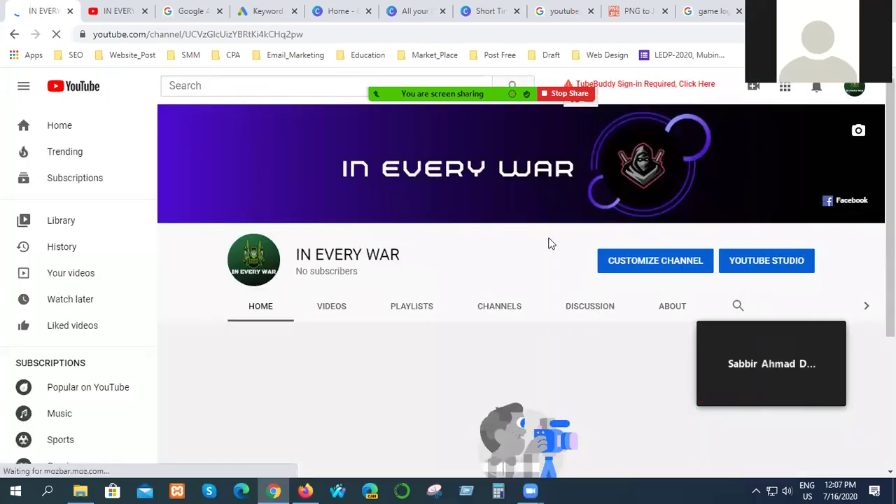
scroll(374, 364, "down", 2)
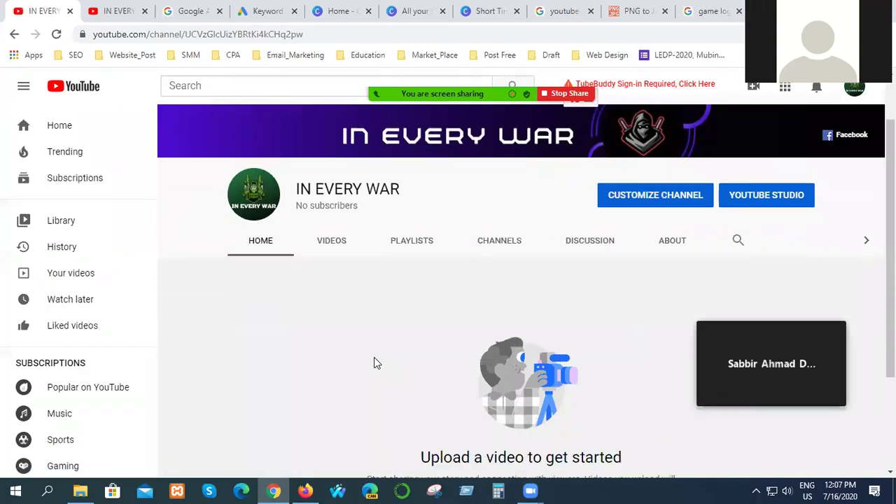
scroll(374, 367, "down", 3)
scroll(374, 367, "up", 5)
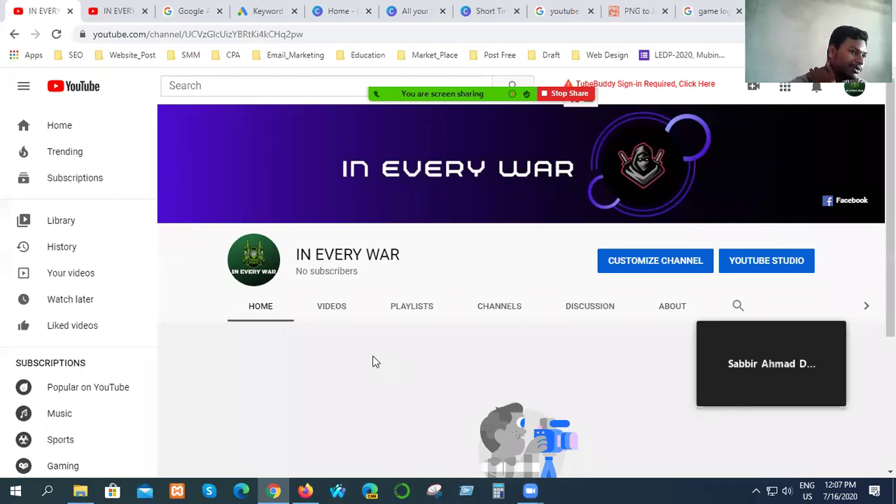
scroll(376, 350, "down", 3)
scroll(378, 347, "up", 3)
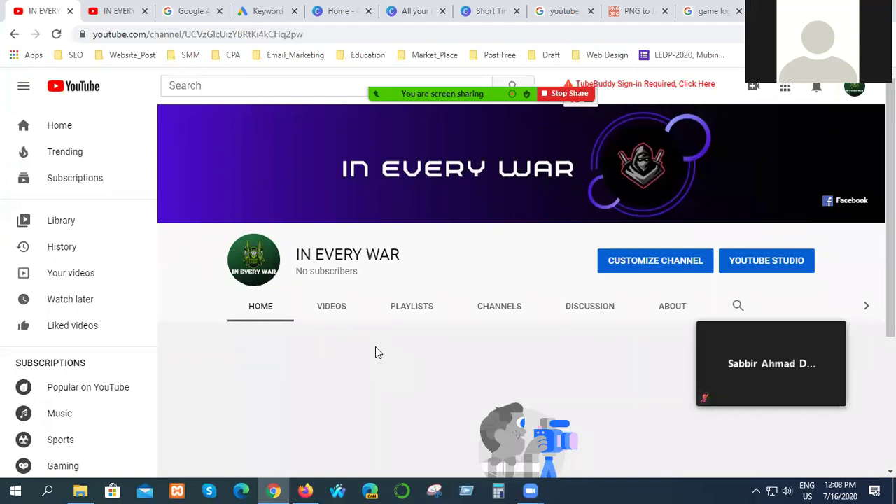
scroll(333, 367, "down", 3)
scroll(332, 367, "up", 2)
scroll(332, 367, "up", 1)
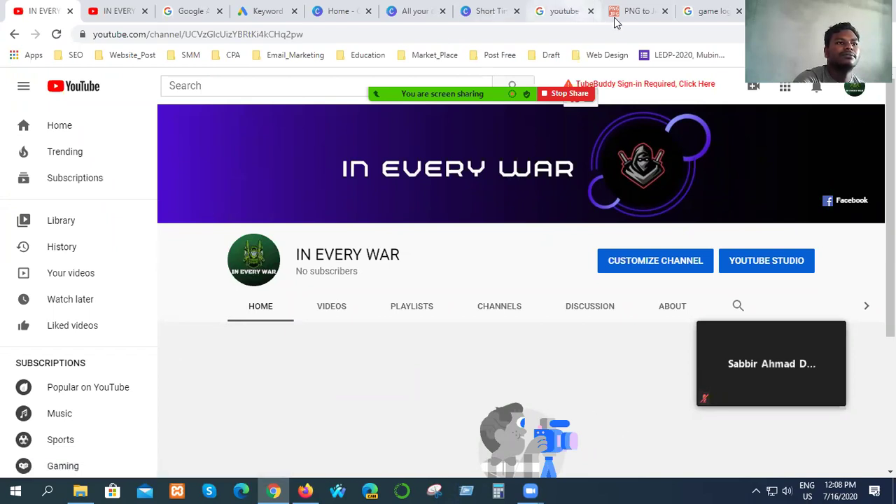
- Close every browser tab except the two IN EVERY WAR channel pages and bring up the one showing About
left_click(739, 12)
left_click(738, 11)
left_click(738, 12)
left_click(739, 11)
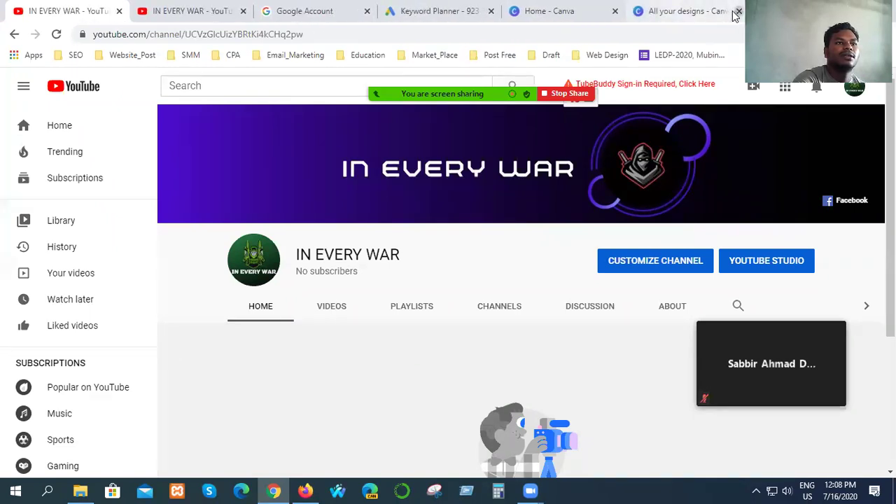
left_click(739, 11)
left_click(739, 11)
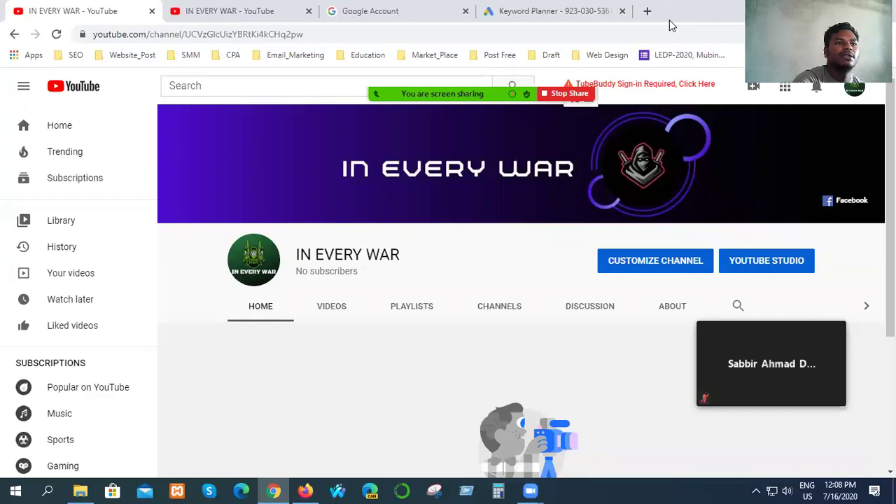
left_click(622, 12)
left_click(465, 11)
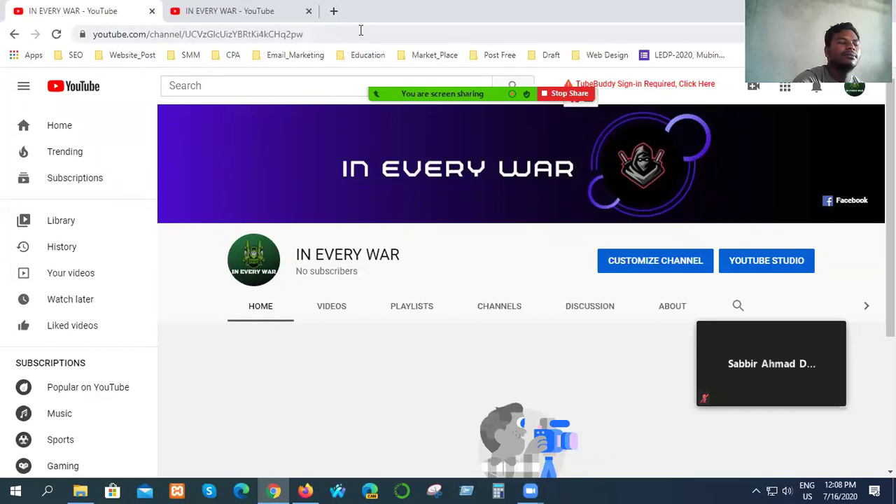
left_click(312, 14)
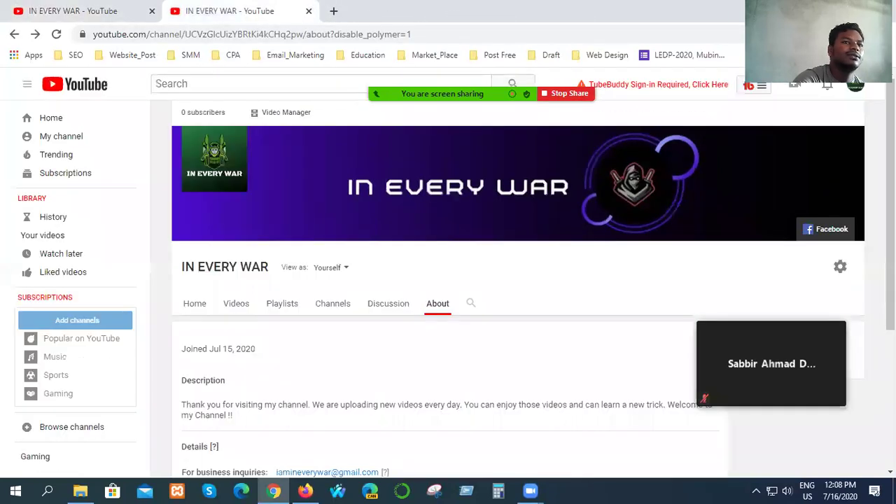
- Switch to the Facebook Page in Firefox, check the account's notifications and look over the Page's home content
key("alt+Tab")
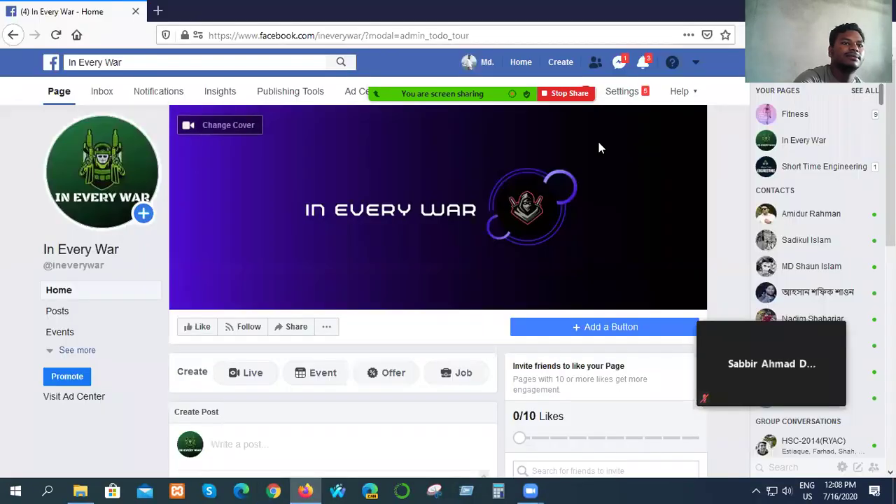
left_click(642, 65)
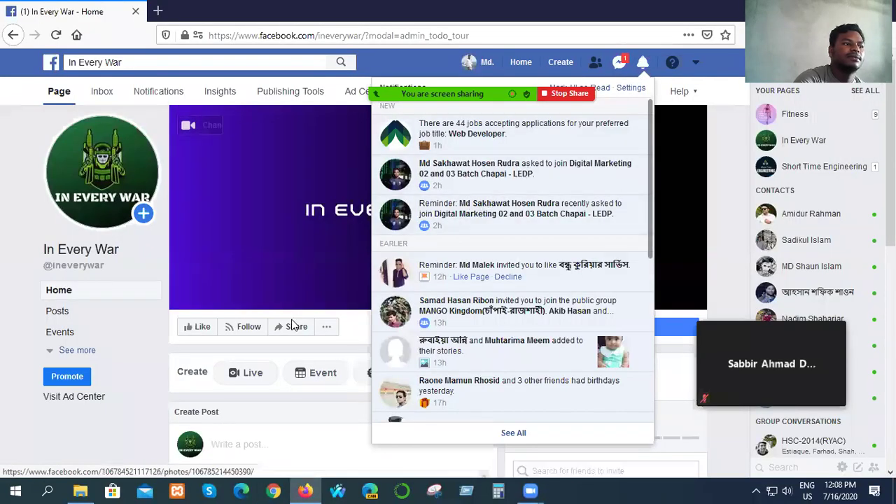
left_click(96, 423)
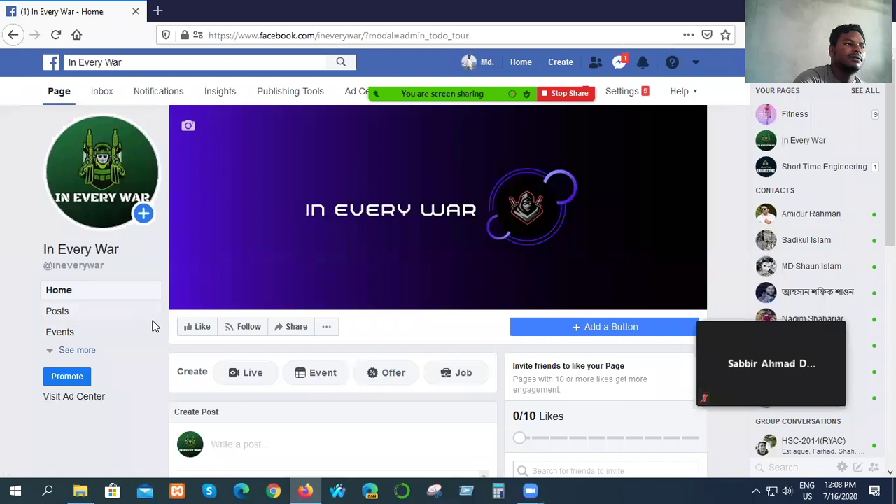
scroll(166, 333, "down", 3)
scroll(171, 328, "up", 3)
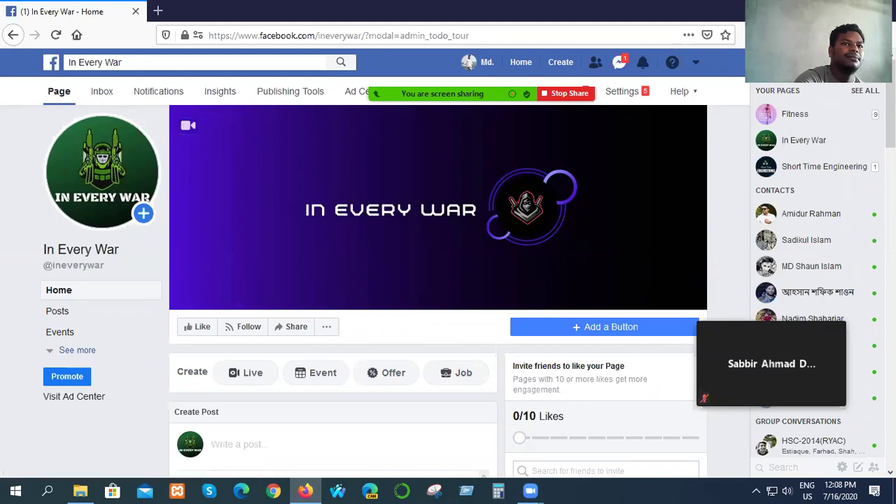
- Show the desktop, read the Zoom meeting's chat messages and close the chat window
key("alt+Tab")
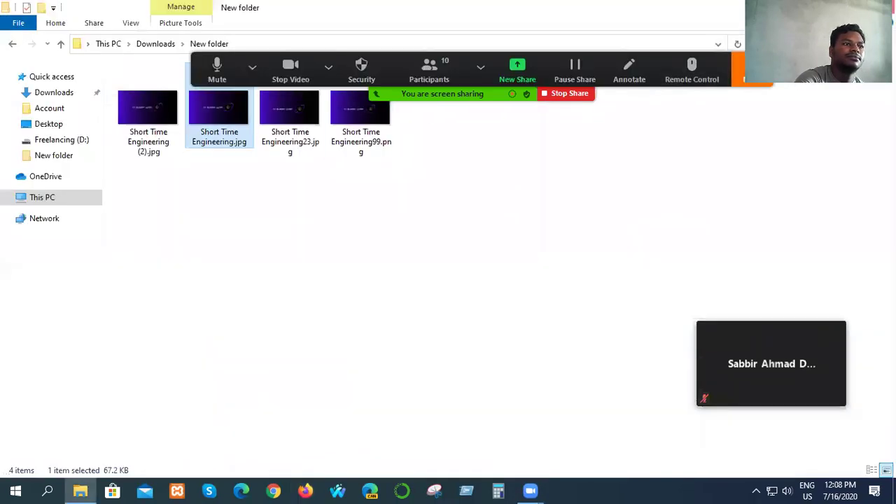
key("super+d")
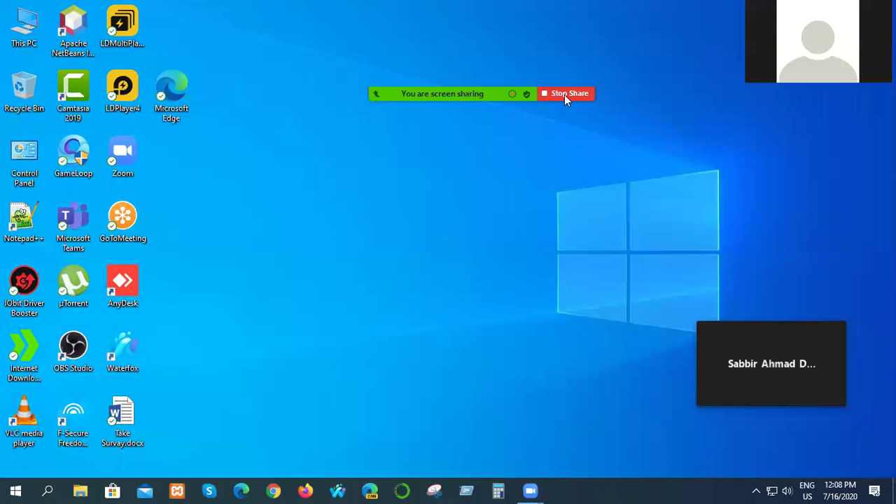
left_click(728, 70)
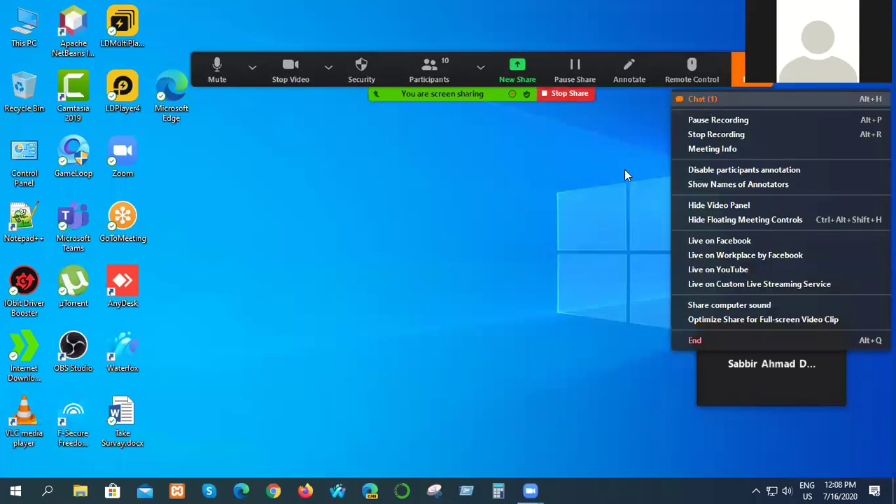
left_click(706, 95)
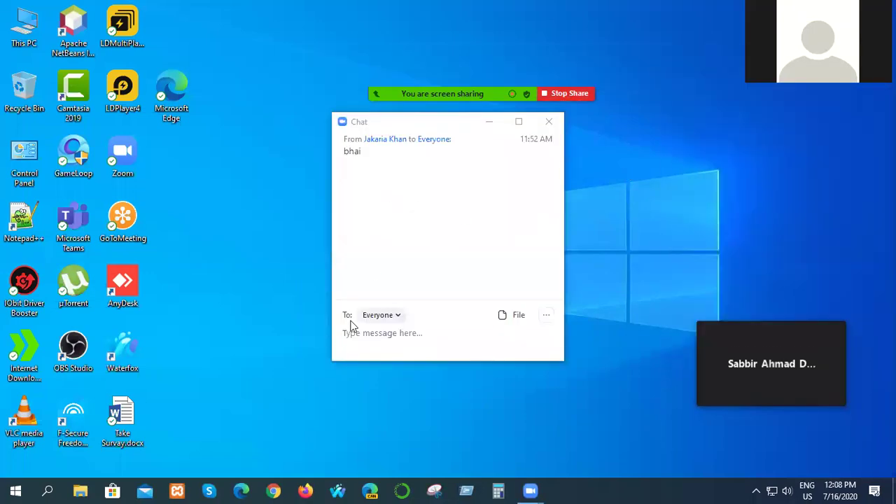
left_click(552, 125)
mouse_move(823, 390)
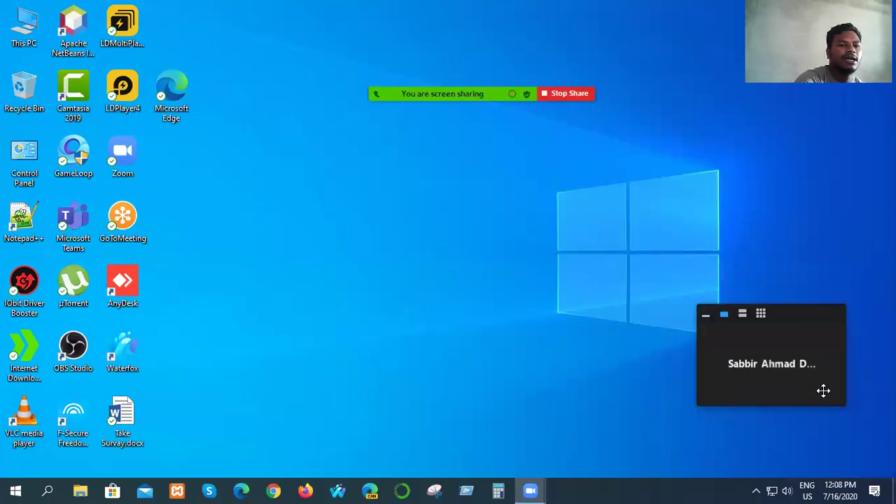
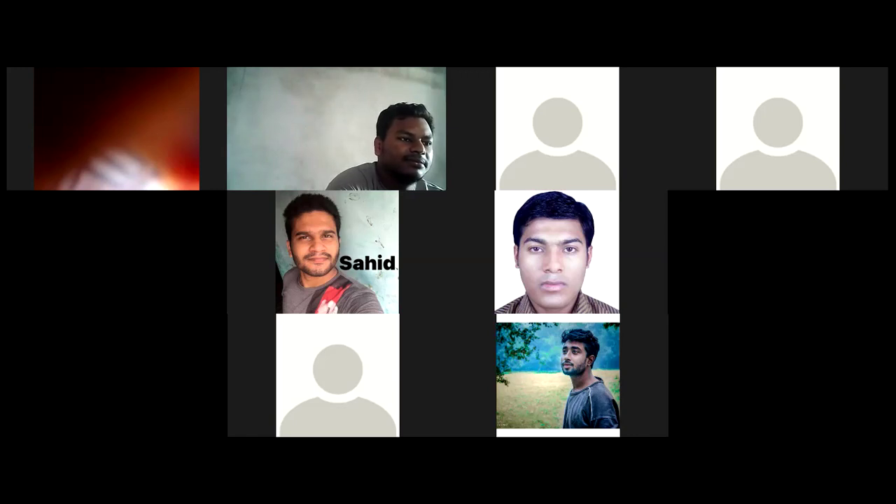
- Share the screen in Zoom, then open My_Photo on the Pictures (J:) drive and display its files as large icons
key("alt+s")
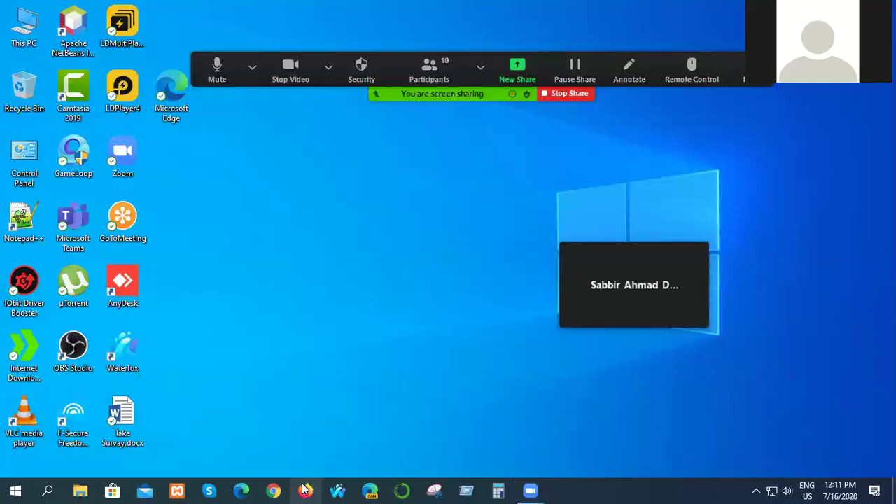
double_click(25, 26)
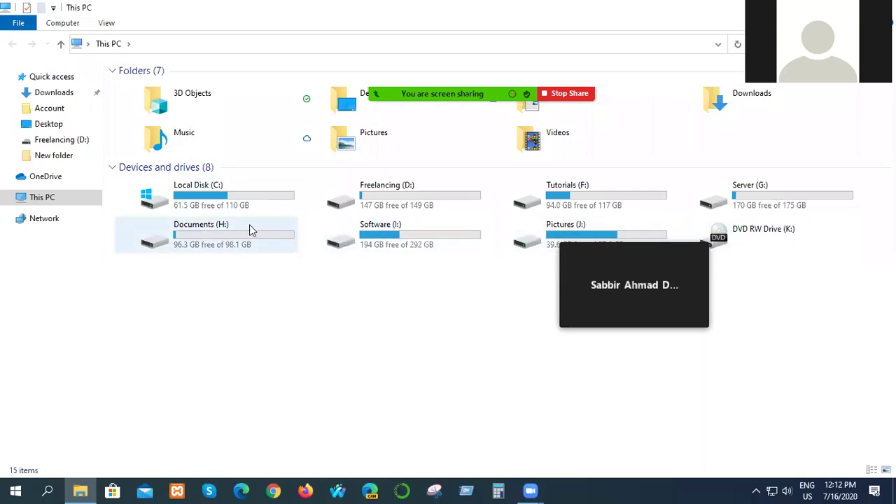
mouse_move(650, 247)
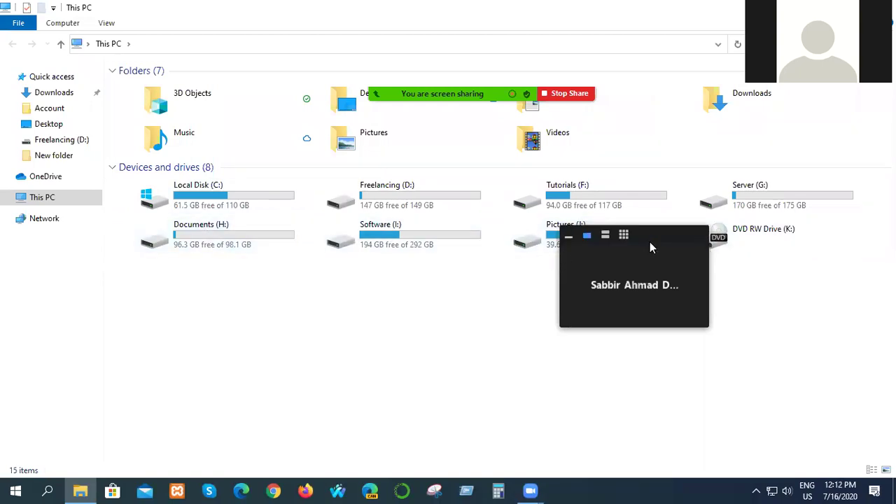
double_click(529, 238)
double_click(432, 116)
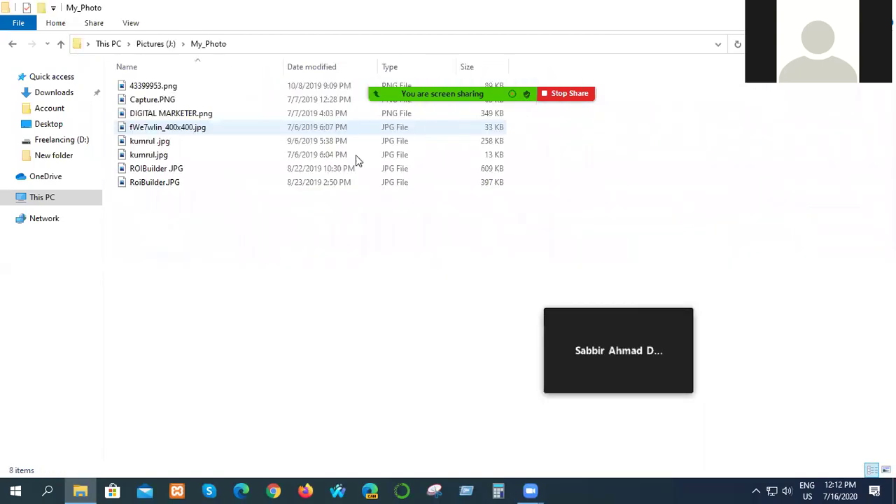
left_click(133, 25)
left_click(287, 40)
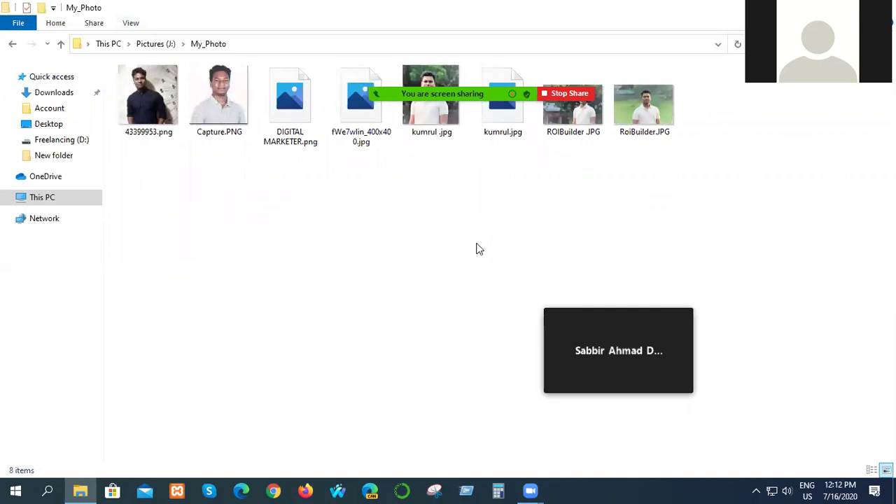
- Check the file size of RoiBuilder.JPG in its properties and close them
left_click(655, 126)
right_click(655, 126)
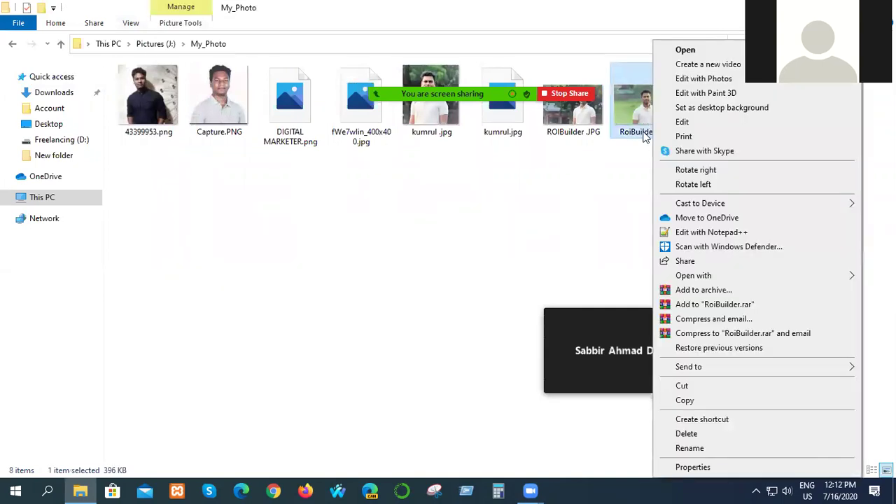
left_click(730, 468)
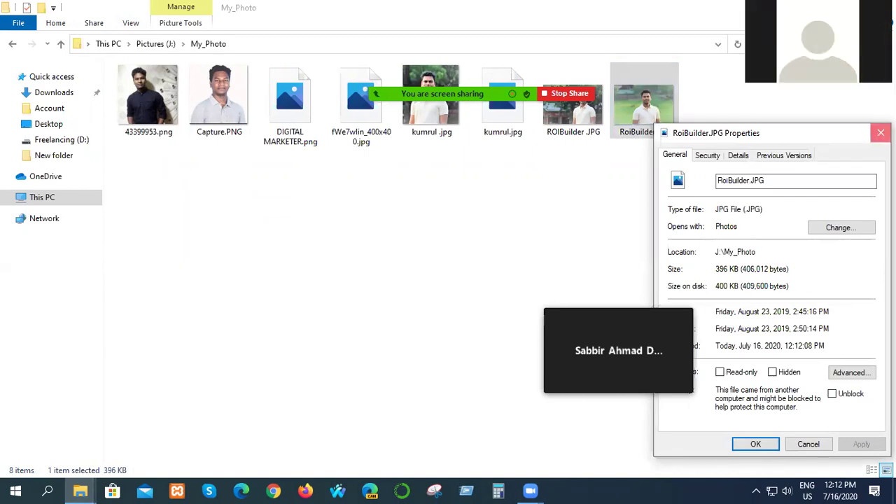
key("Escape")
- Go to the subfolder of DSC photos inside Cox's on Pictures (J:) and display the photos as large icons
left_click(14, 44)
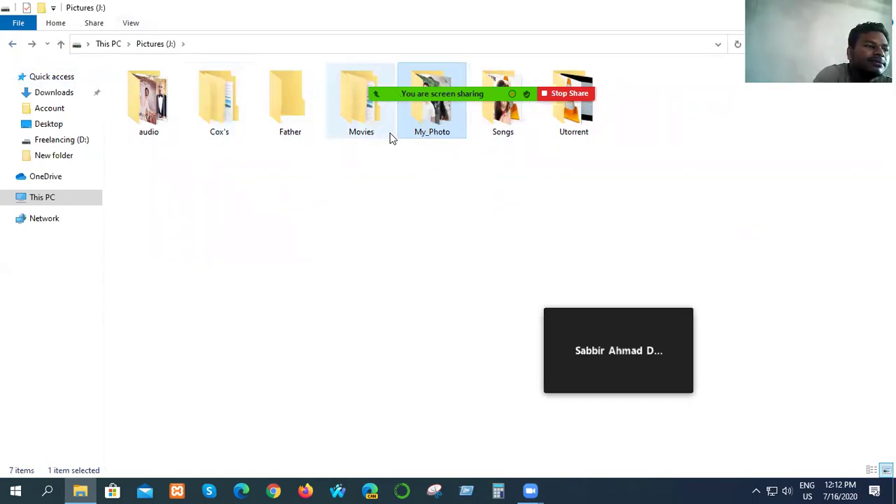
double_click(230, 117)
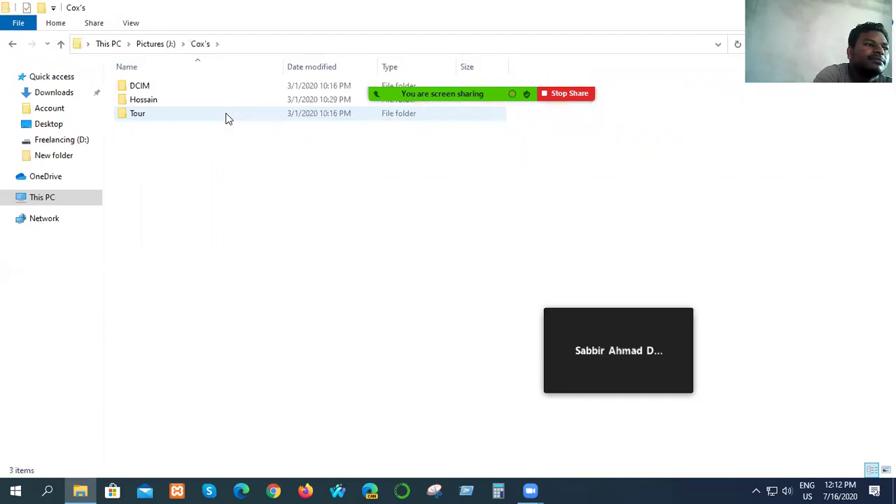
double_click(176, 102)
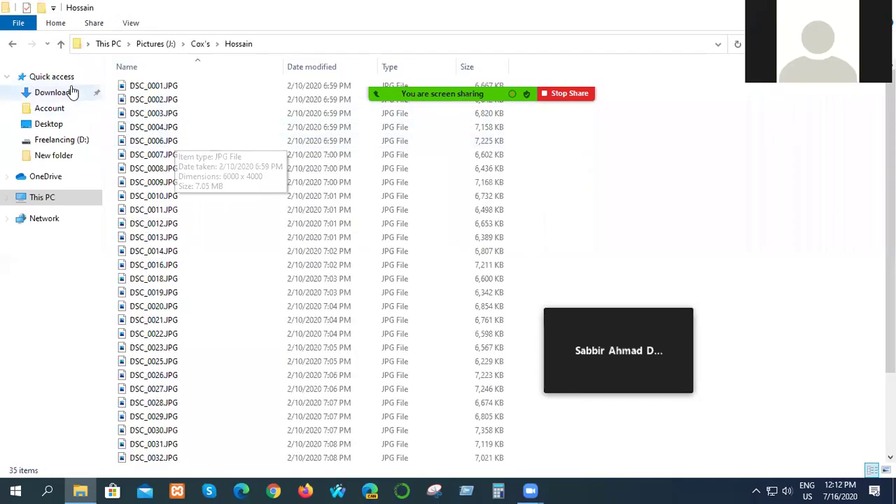
left_click(129, 23)
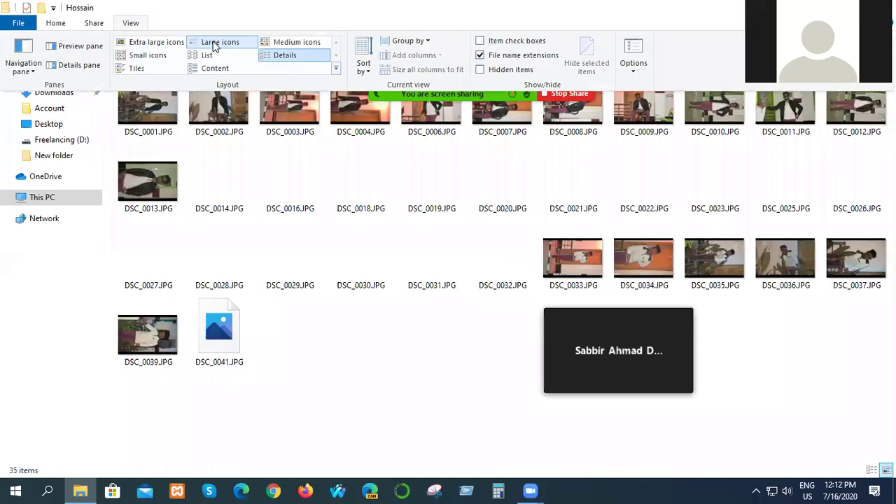
left_click(215, 43)
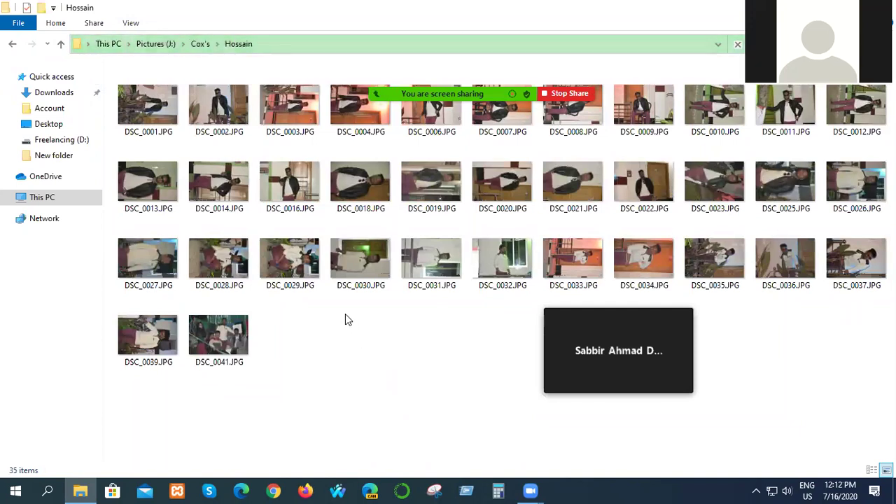
- Check the file size of DSC_0030.JPG in its properties and close them
left_click(359, 256)
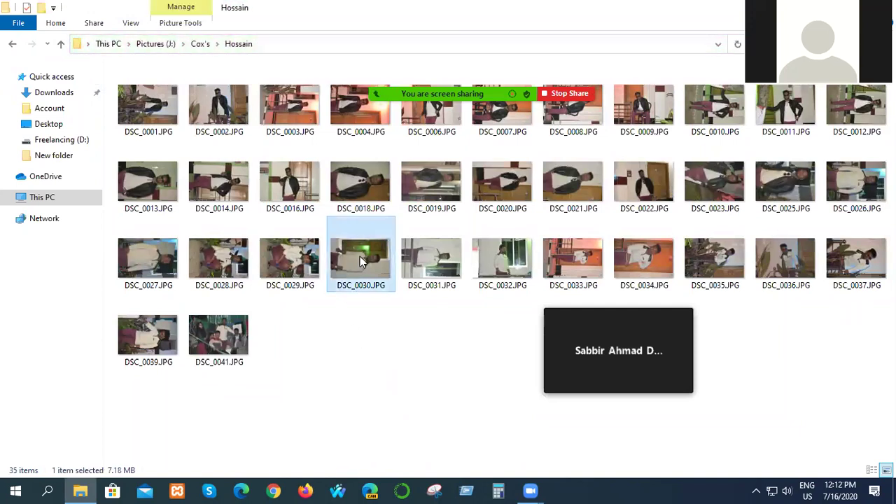
right_click(360, 257)
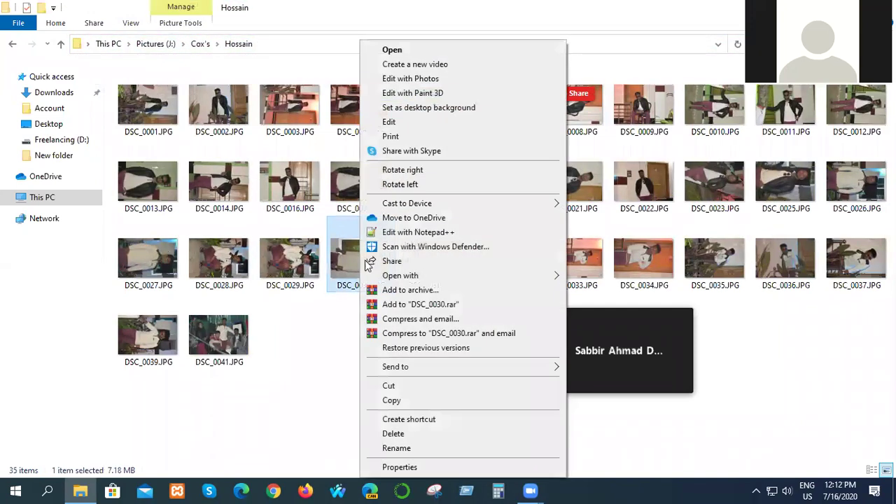
left_click(420, 465)
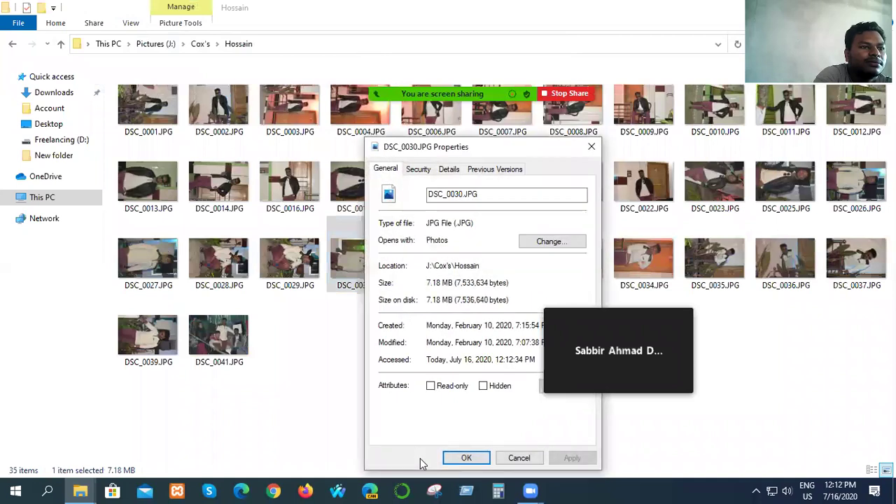
left_click(592, 148)
- Copy DSC_0030.JPG into the top level of the Pictures (J:) drive
right_click(365, 261)
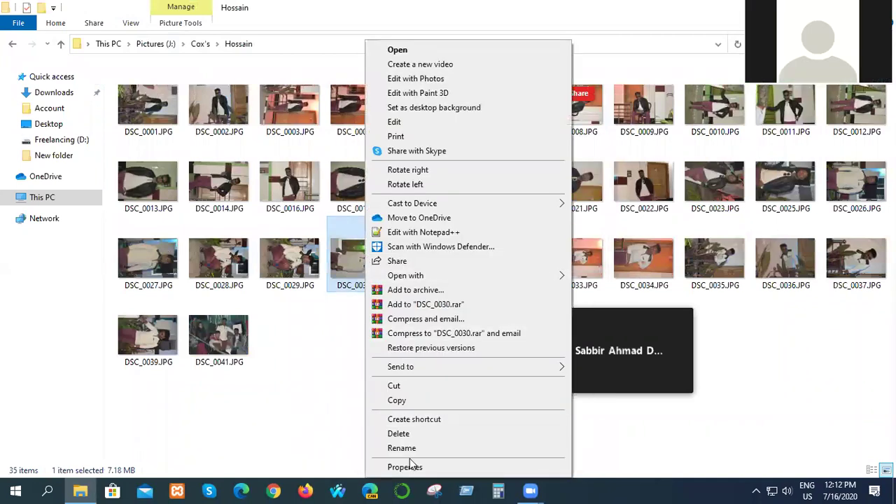
left_click(409, 404)
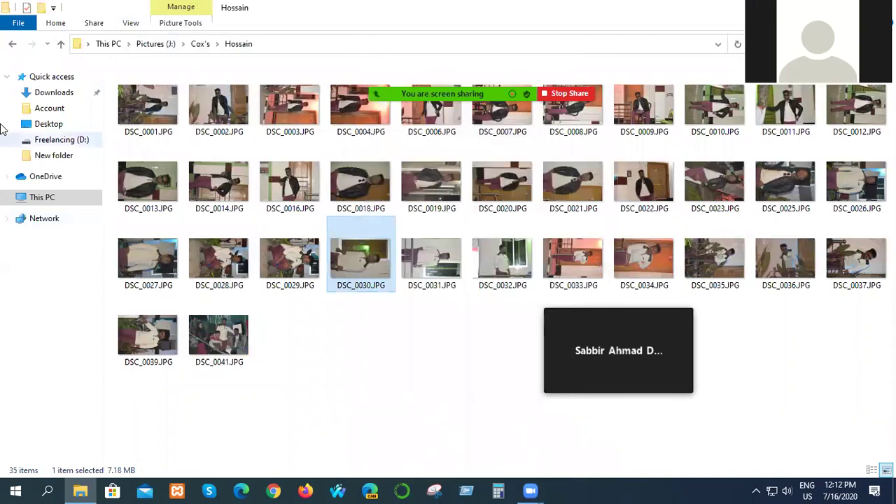
left_click(13, 49)
left_click(14, 49)
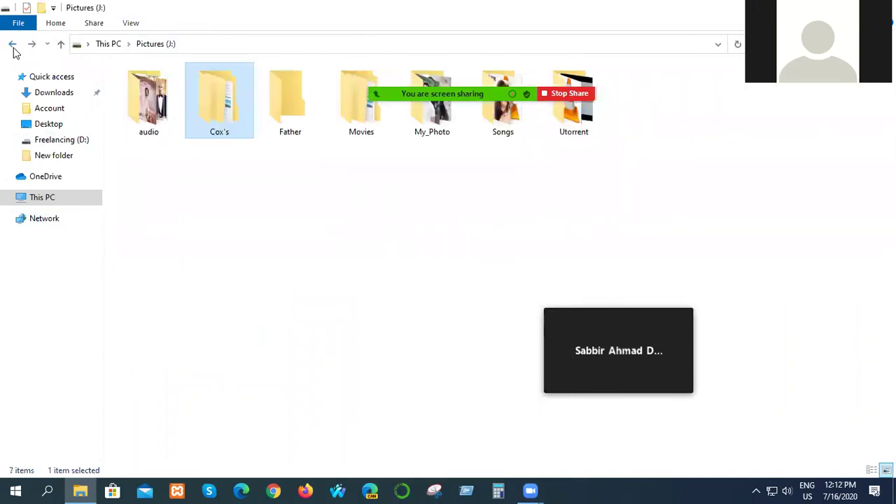
right_click(706, 129)
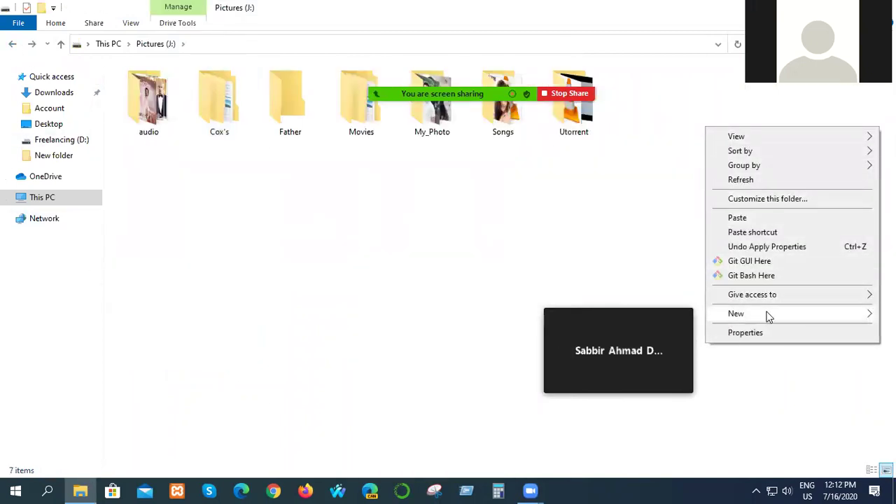
left_click(736, 217)
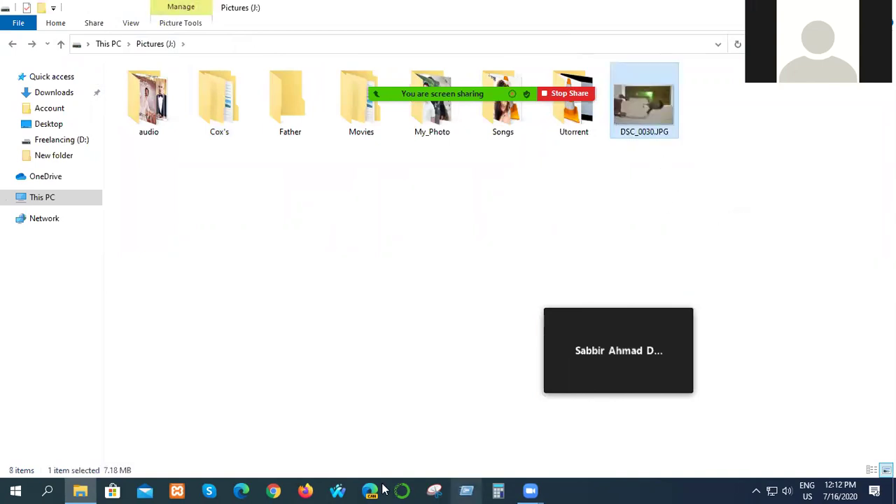
- Switch to Chrome, search Google for "png to jpg" and open the png2jpg.com converter
left_click(275, 490)
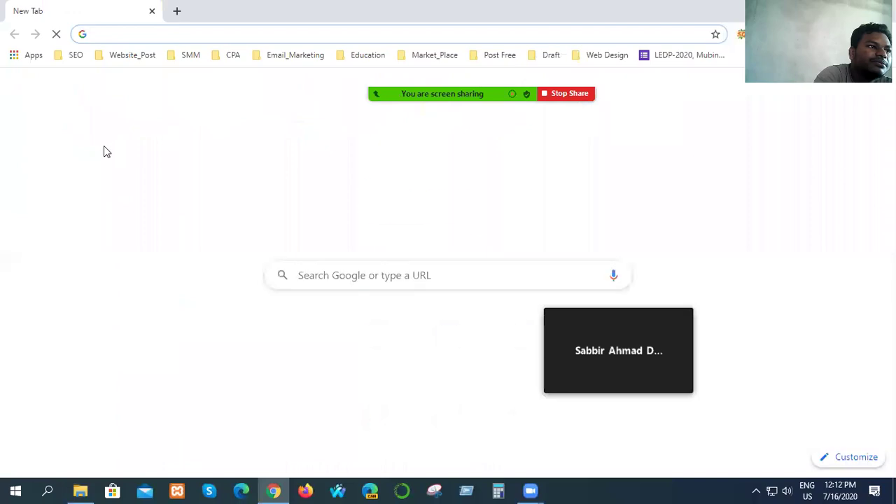
type("pnj")
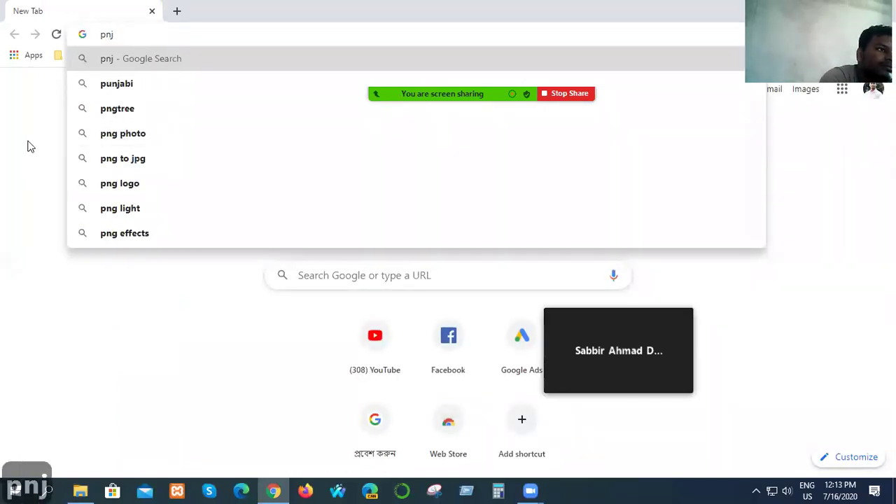
key("BackSpace")
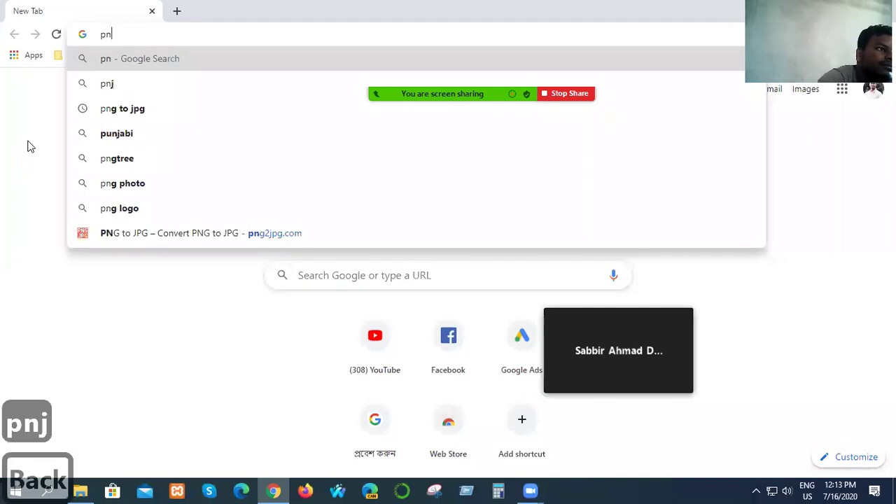
left_click(140, 108)
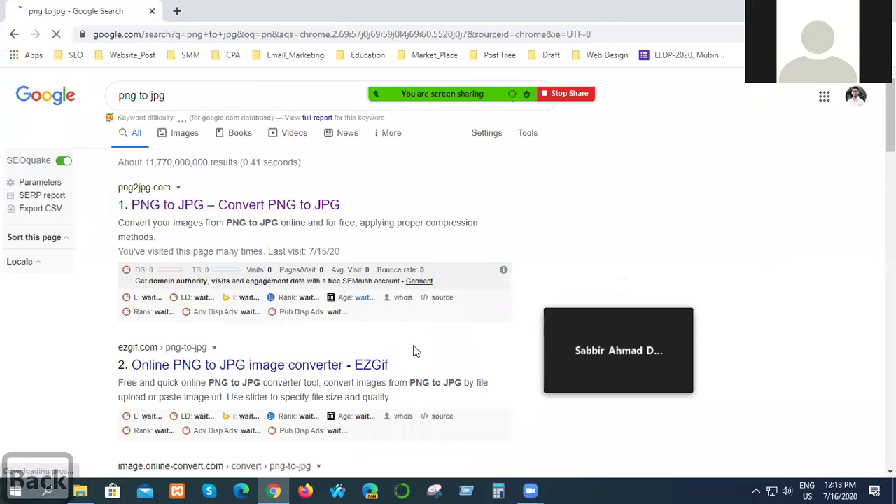
left_click(187, 206)
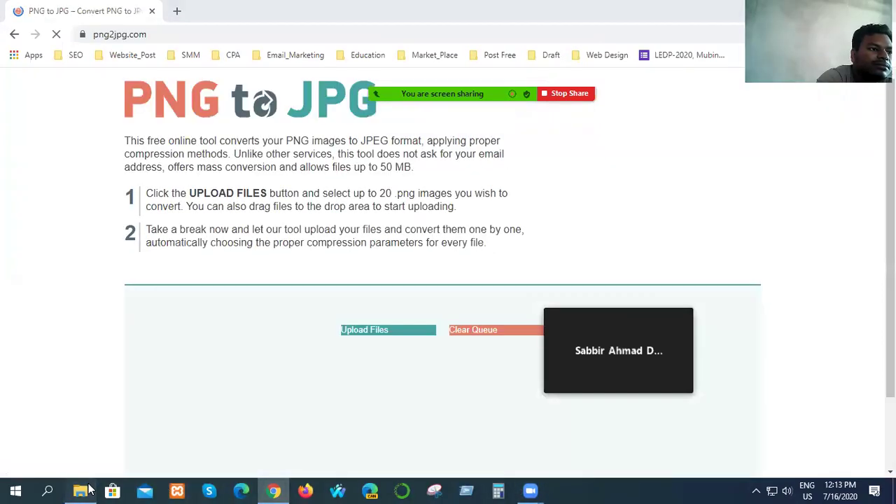
- Switch to File Explorer, check the type and size details of DSC_0030.JPG on Pictures (J:), and return to Chrome
left_click(80, 490)
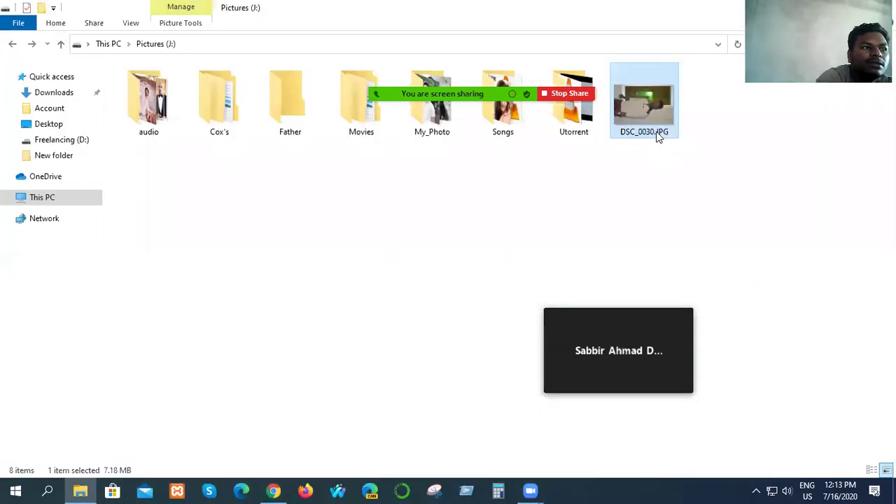
mouse_move(658, 137)
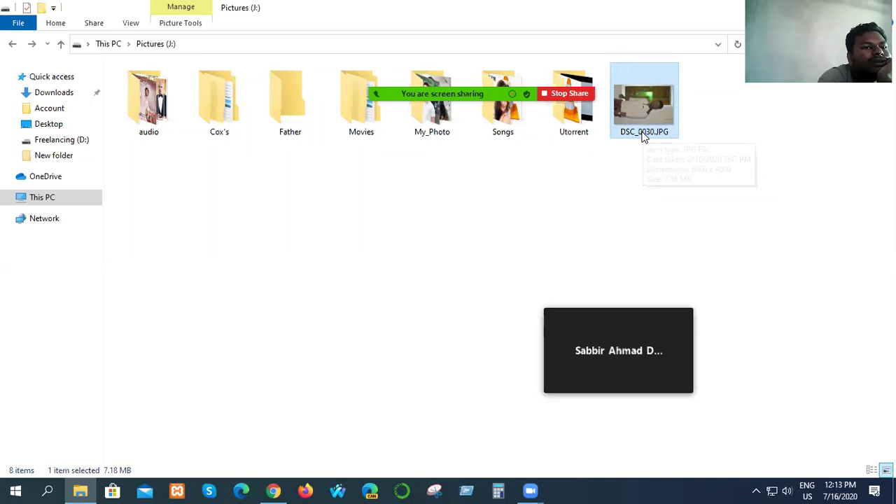
left_click_drag(645, 133, 483, 274)
left_click(274, 491)
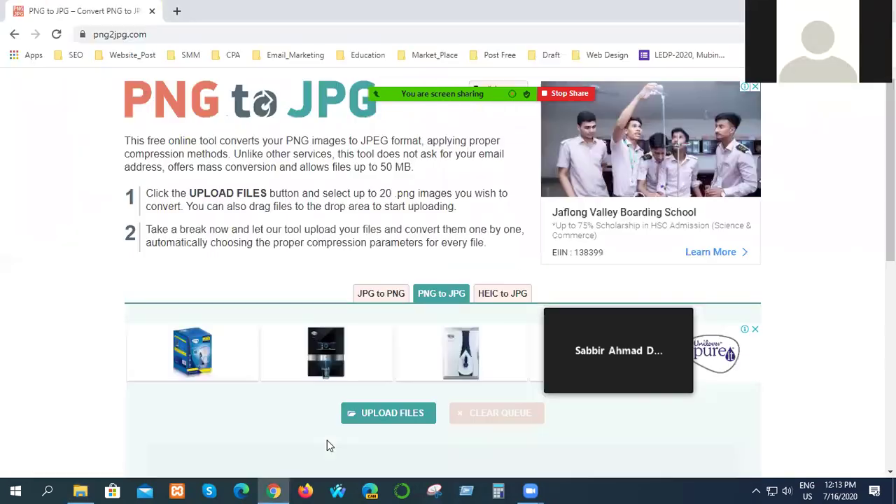
- Try to upload DSC_0030.JPG from the Pictures (J:) drive to the PNG to JPG converter
left_click(380, 413)
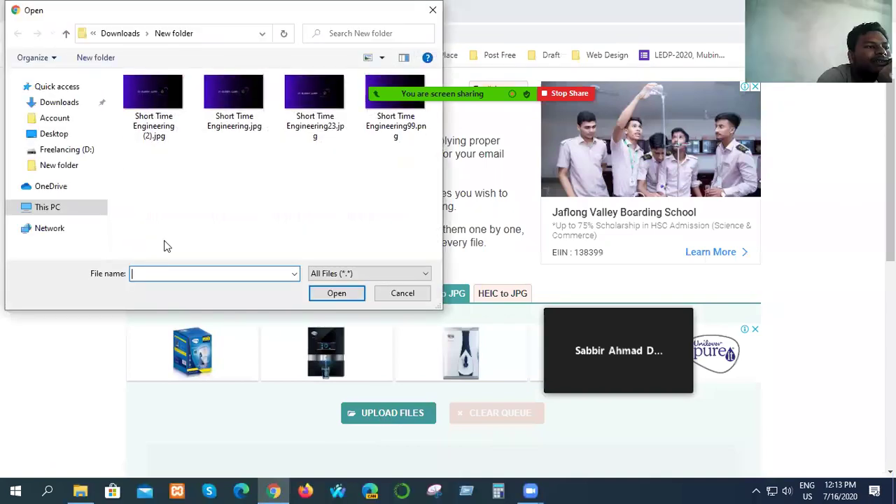
left_click(47, 210)
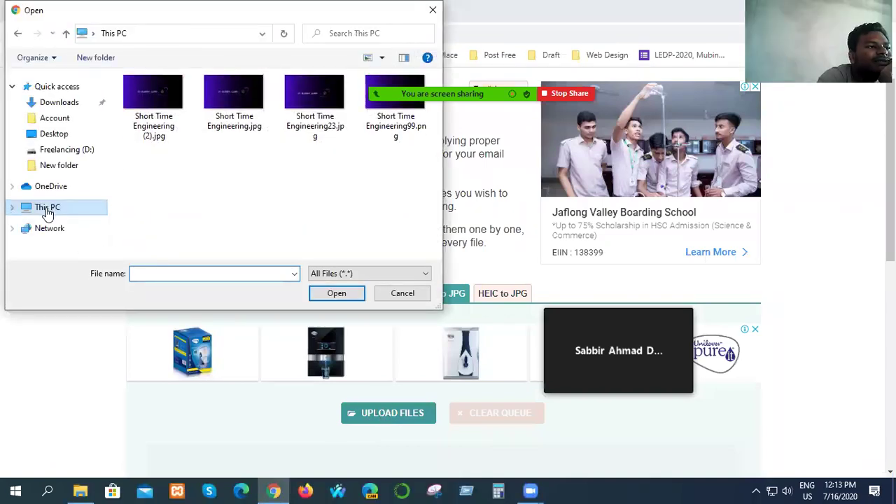
scroll(226, 218, "down", 10)
double_click(224, 204)
left_click(190, 193)
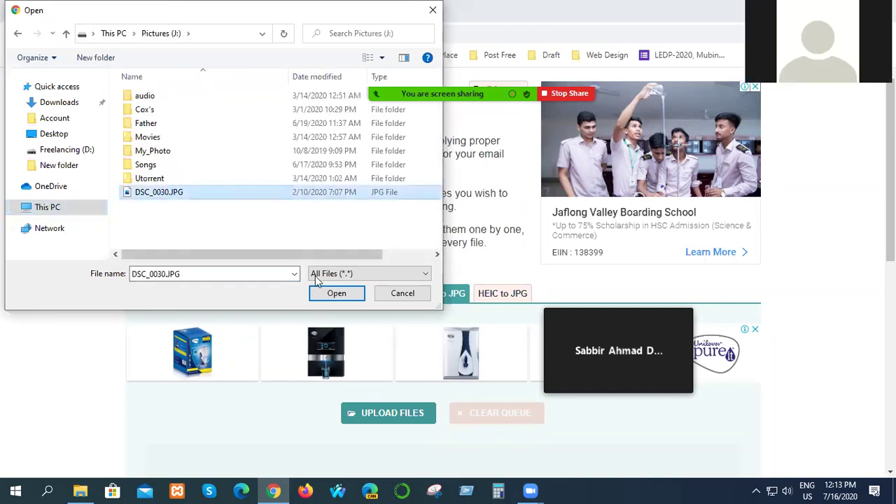
left_click(328, 297)
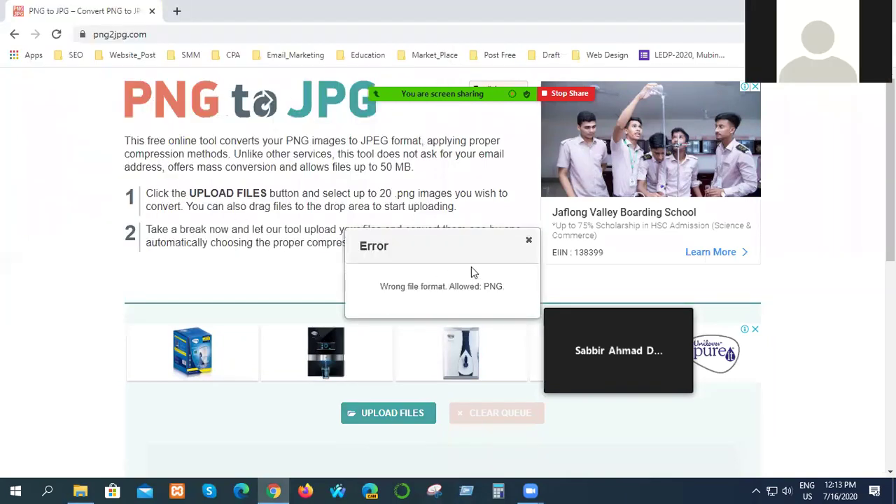
left_click(529, 241)
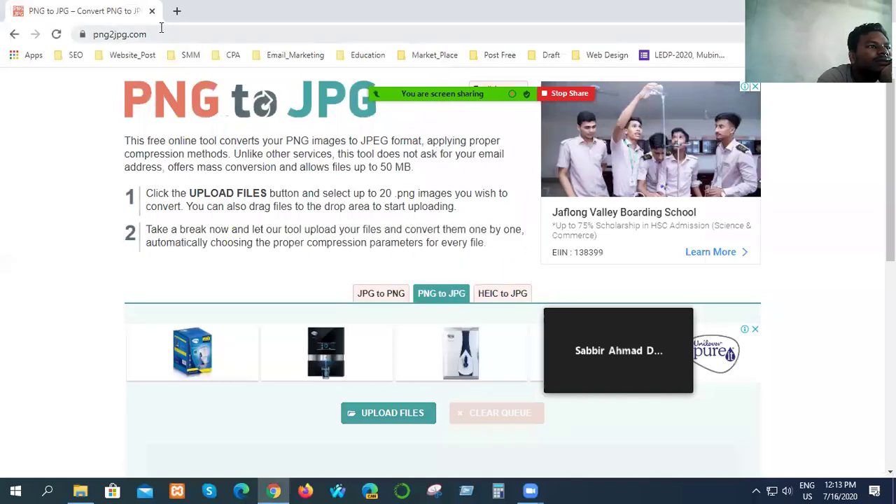
- Search Google for "jpg to png" in a new tab and open the jpg2png.com converter
left_click(176, 10)
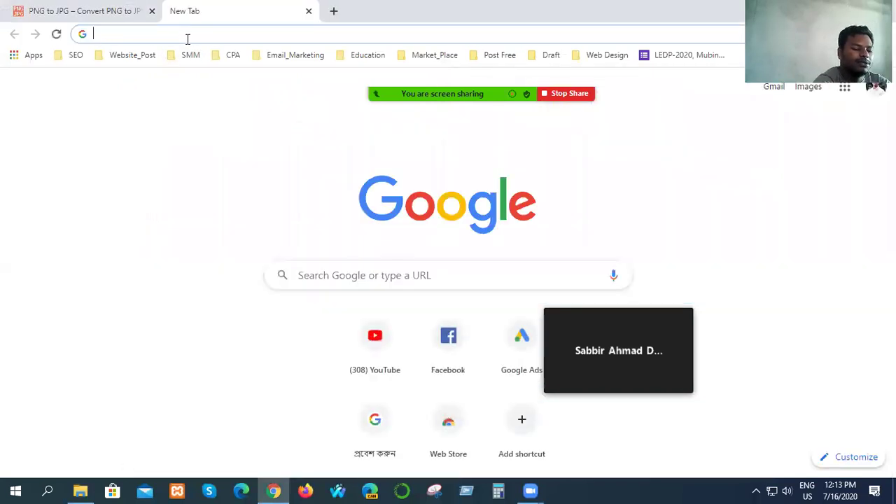
type("jp")
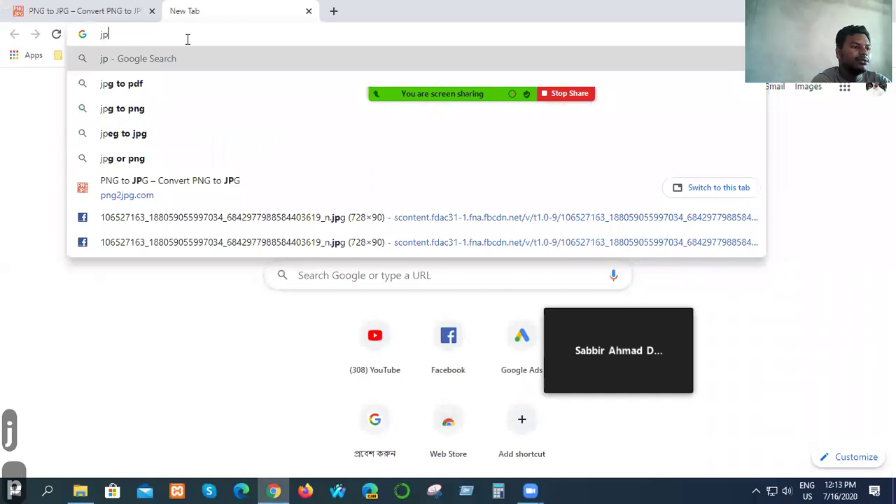
type("g")
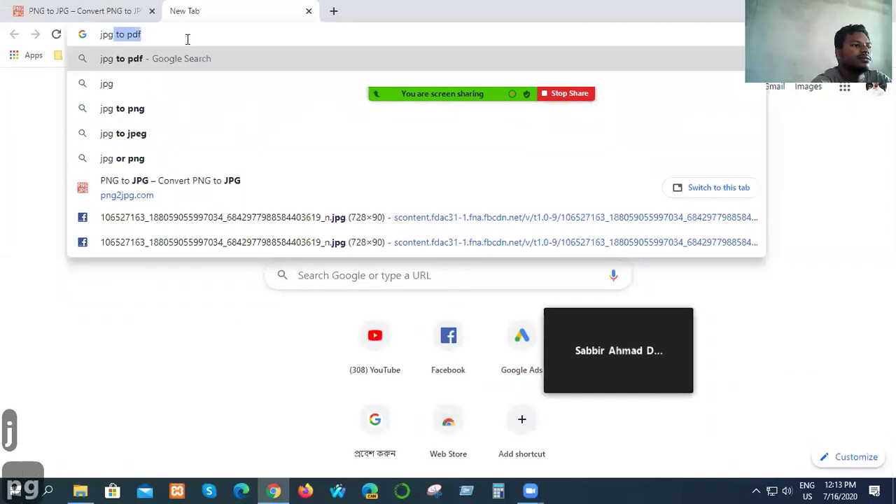
left_click(150, 116)
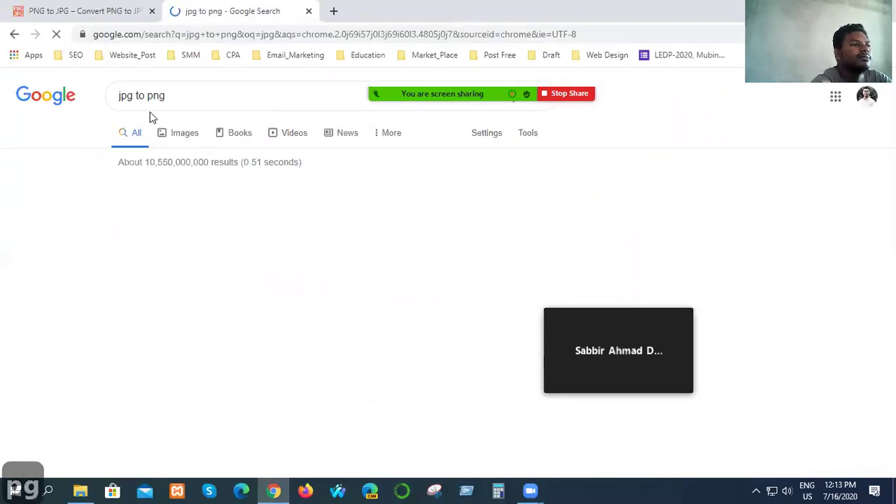
left_click(207, 210)
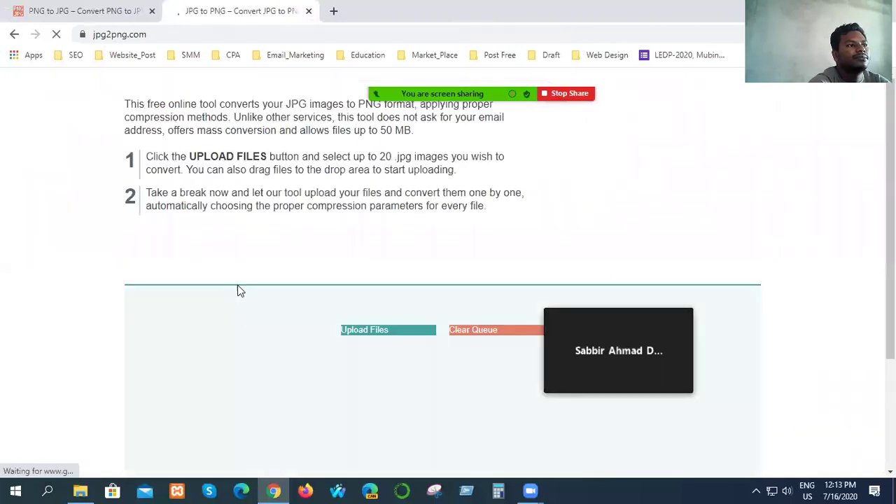
- Upload DSC_0030.JPG from Pictures (J:) to the JPG to PNG converter
scroll(283, 305, "down", 2)
left_click(390, 282)
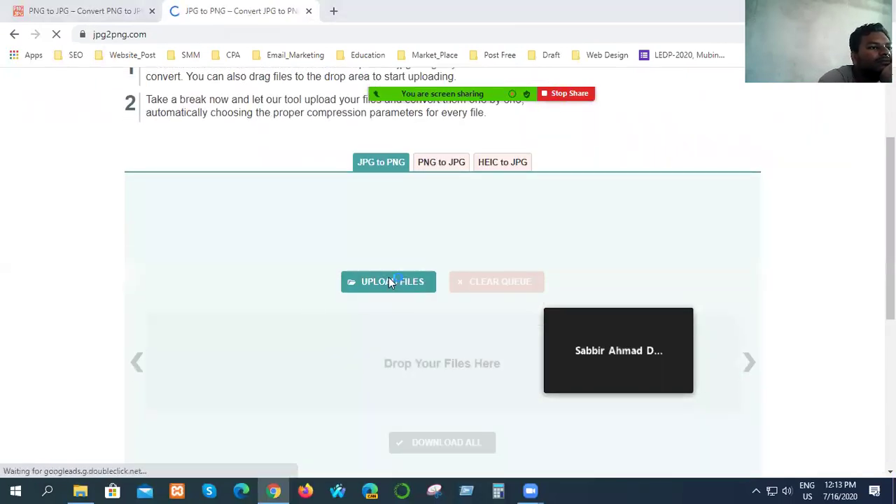
left_click(159, 192)
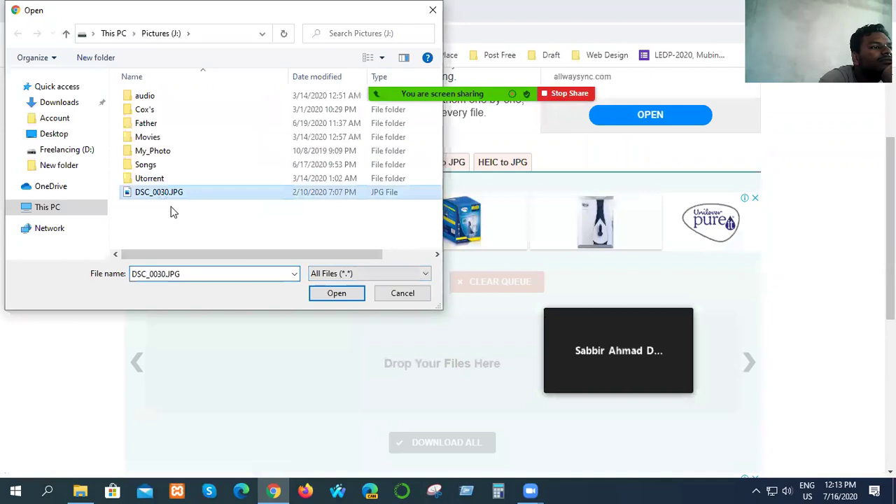
left_click(336, 293)
scroll(336, 346, "down", 2)
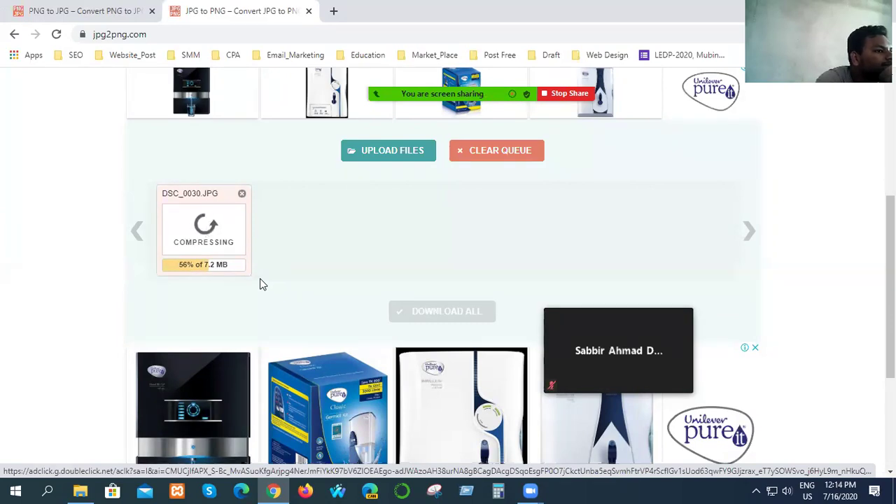
scroll(262, 274, "down", 3)
scroll(281, 280, "up", 6)
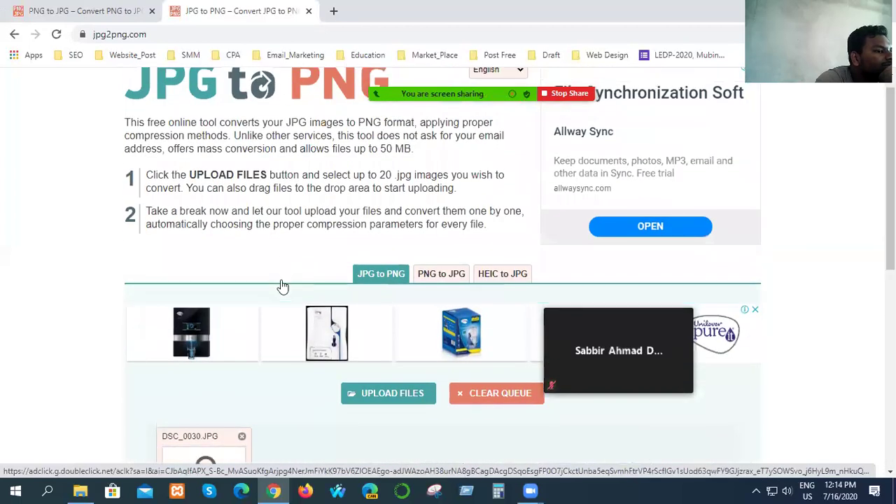
scroll(282, 287, "down", 4)
scroll(282, 287, "up", 1)
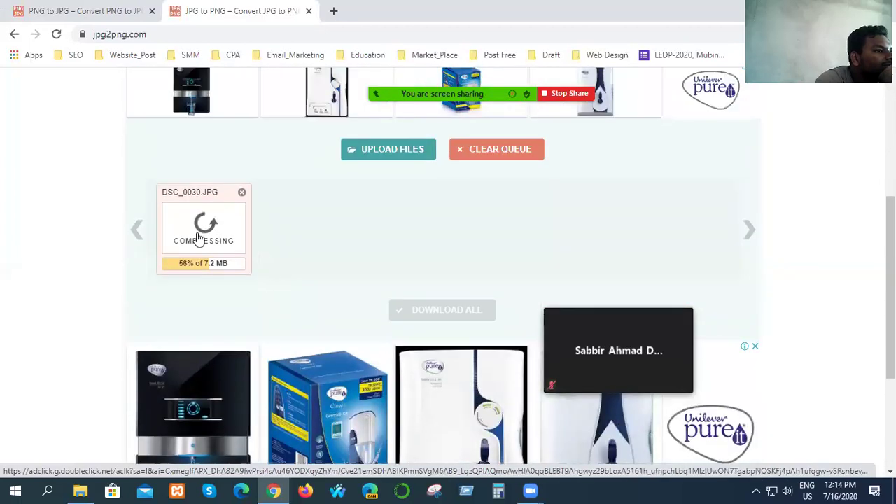